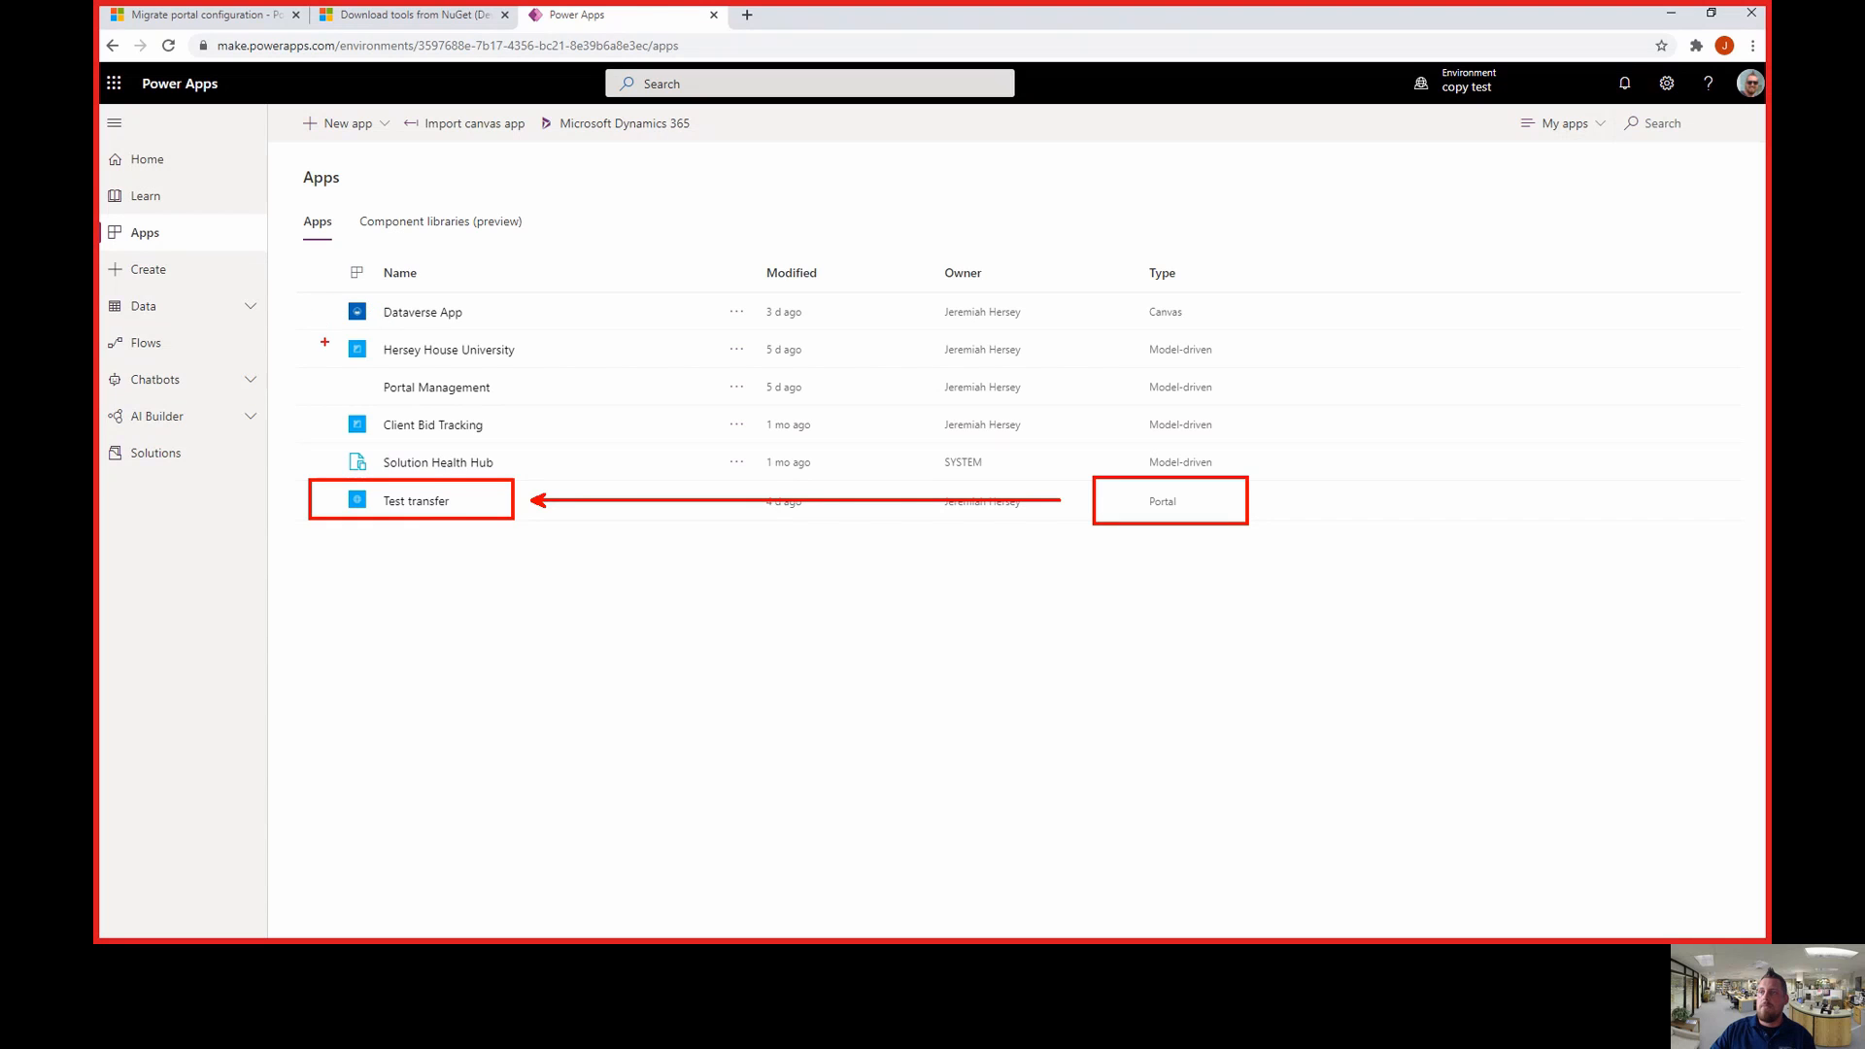
- Move between the NuGet tools article and the Migrate portal configuration article to find the schema links
left_click_drag(325, 342, 568, 370)
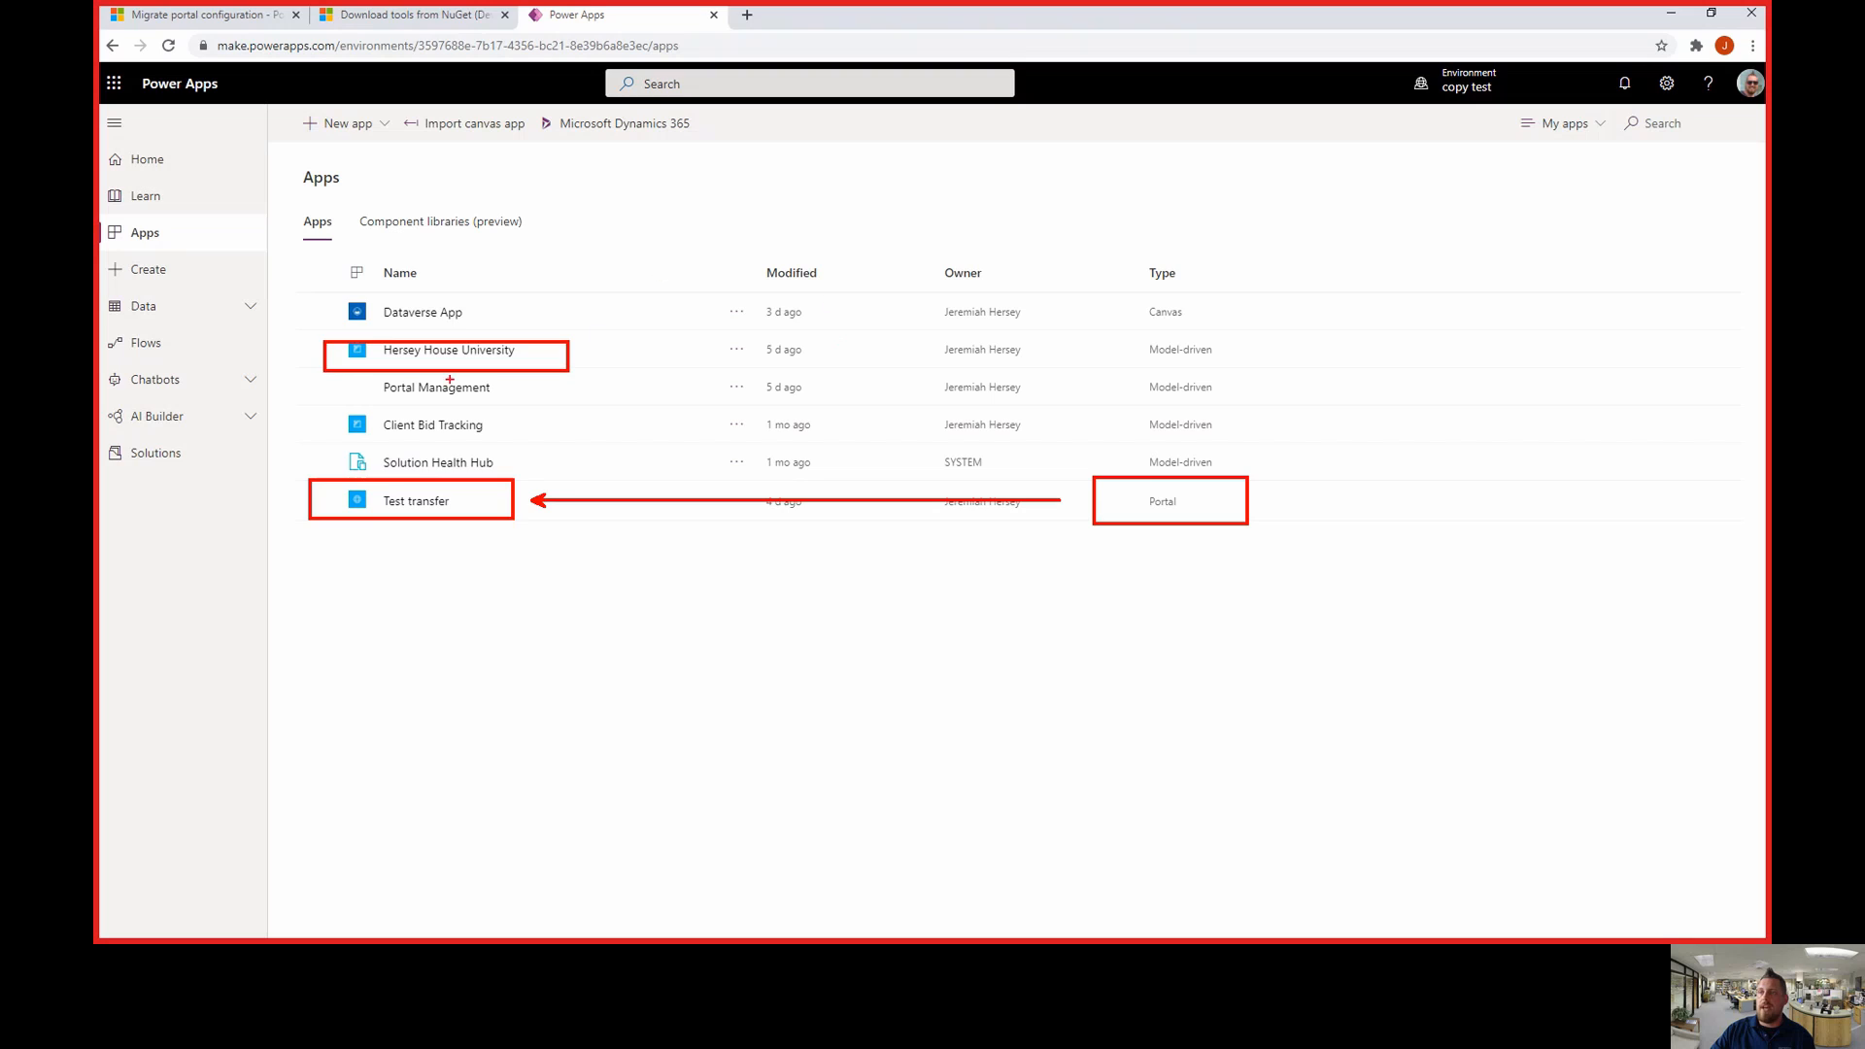
left_click_drag(325, 373, 540, 400)
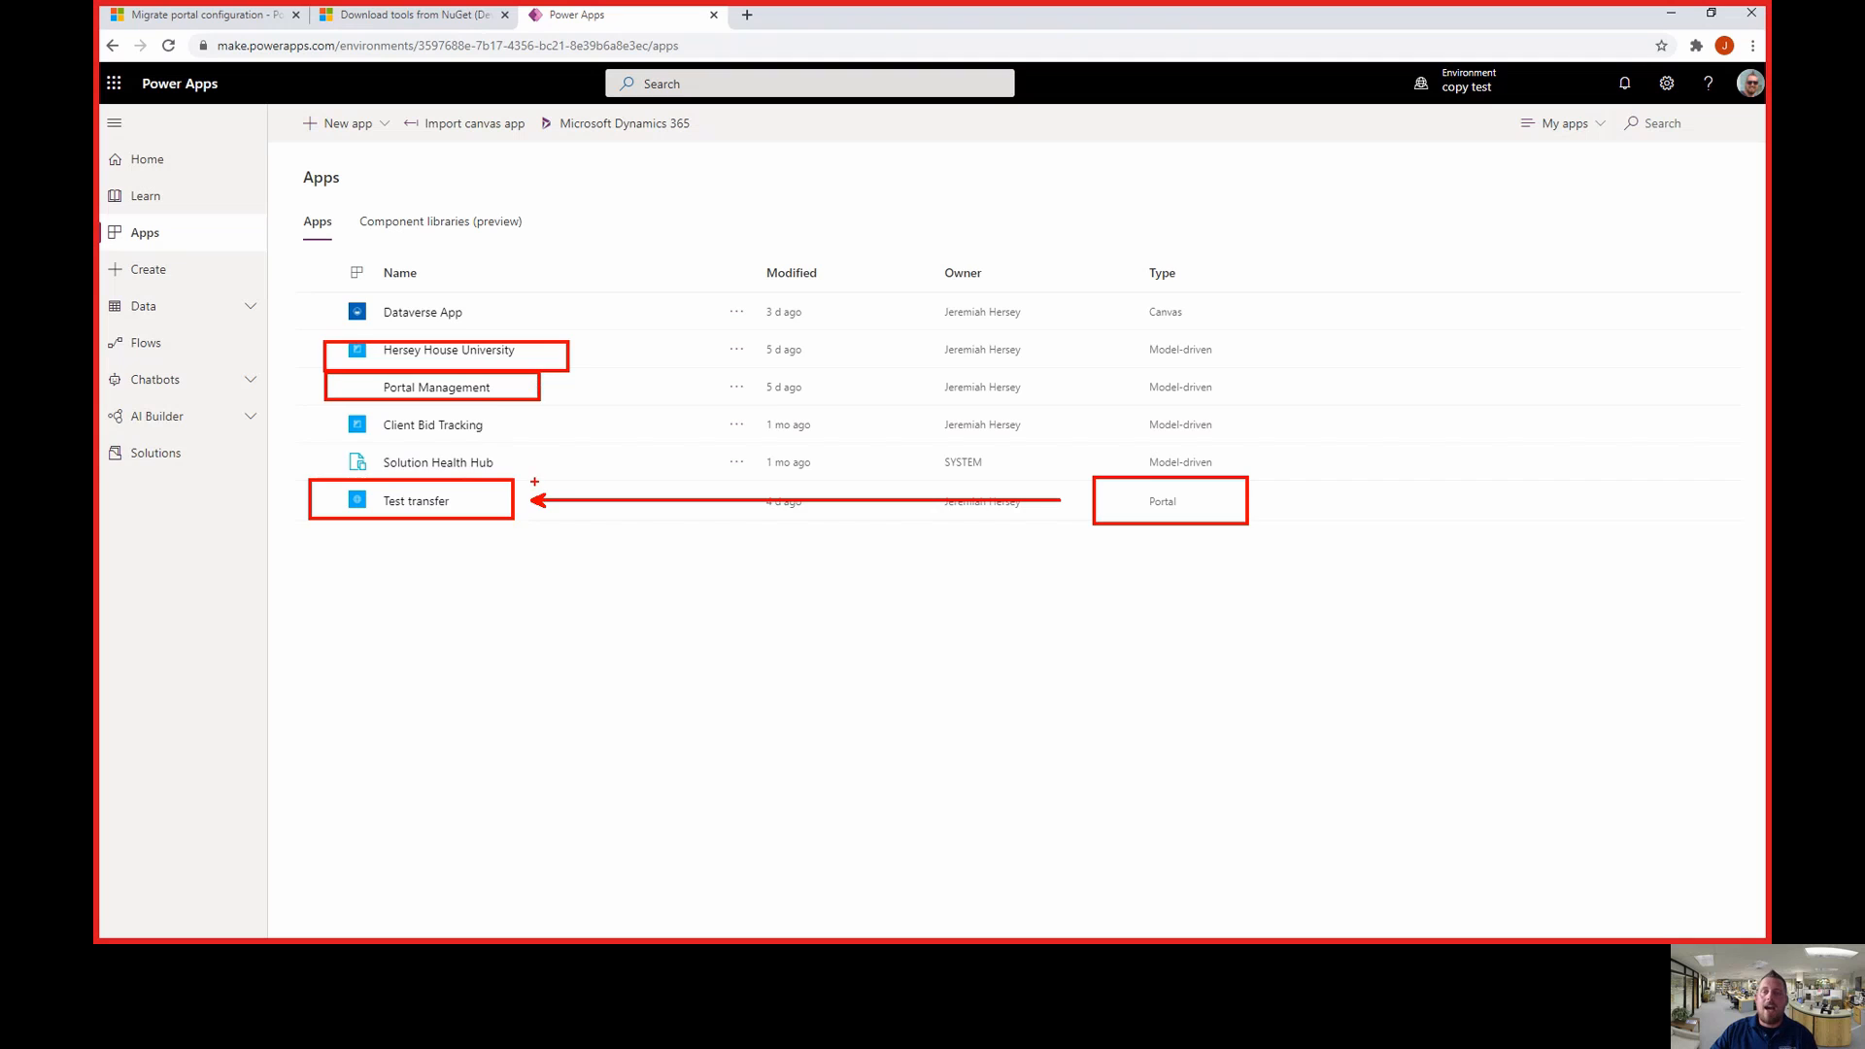
key("Escape")
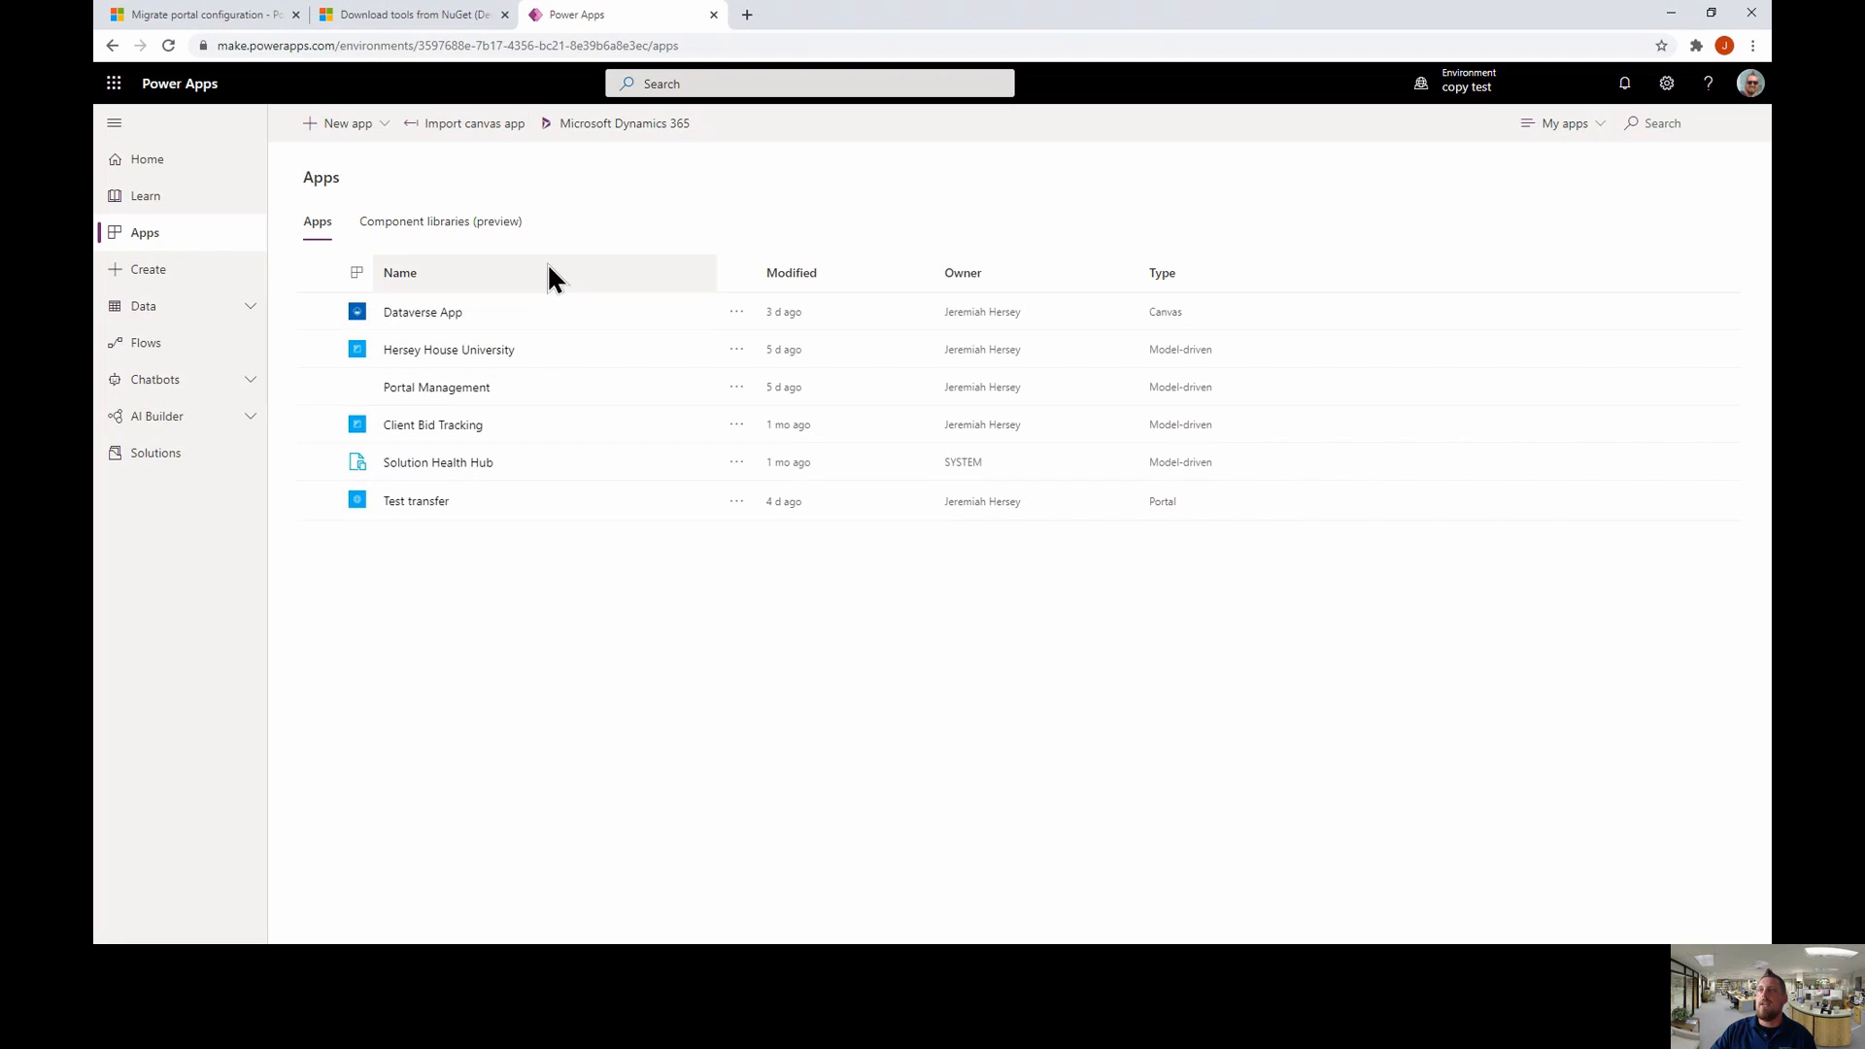
left_click(442, 20)
left_click(221, 16)
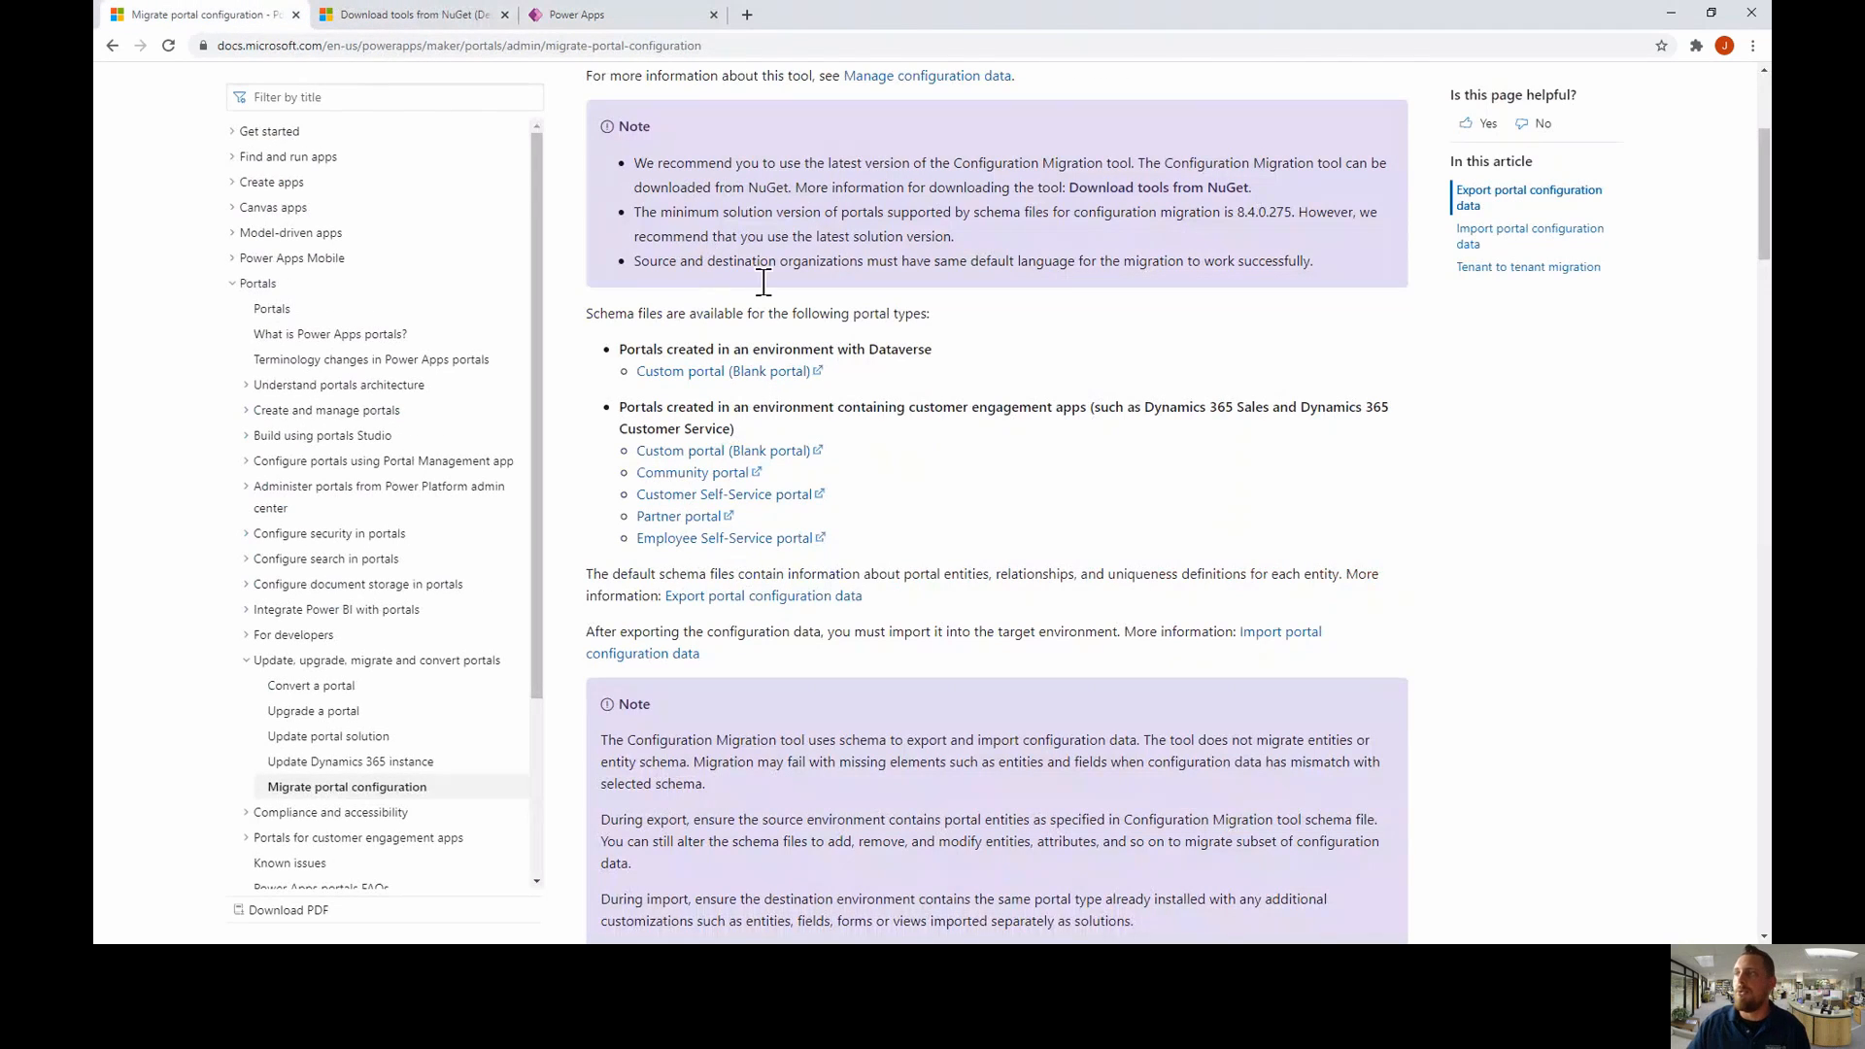
scroll(923, 533, "up", 3)
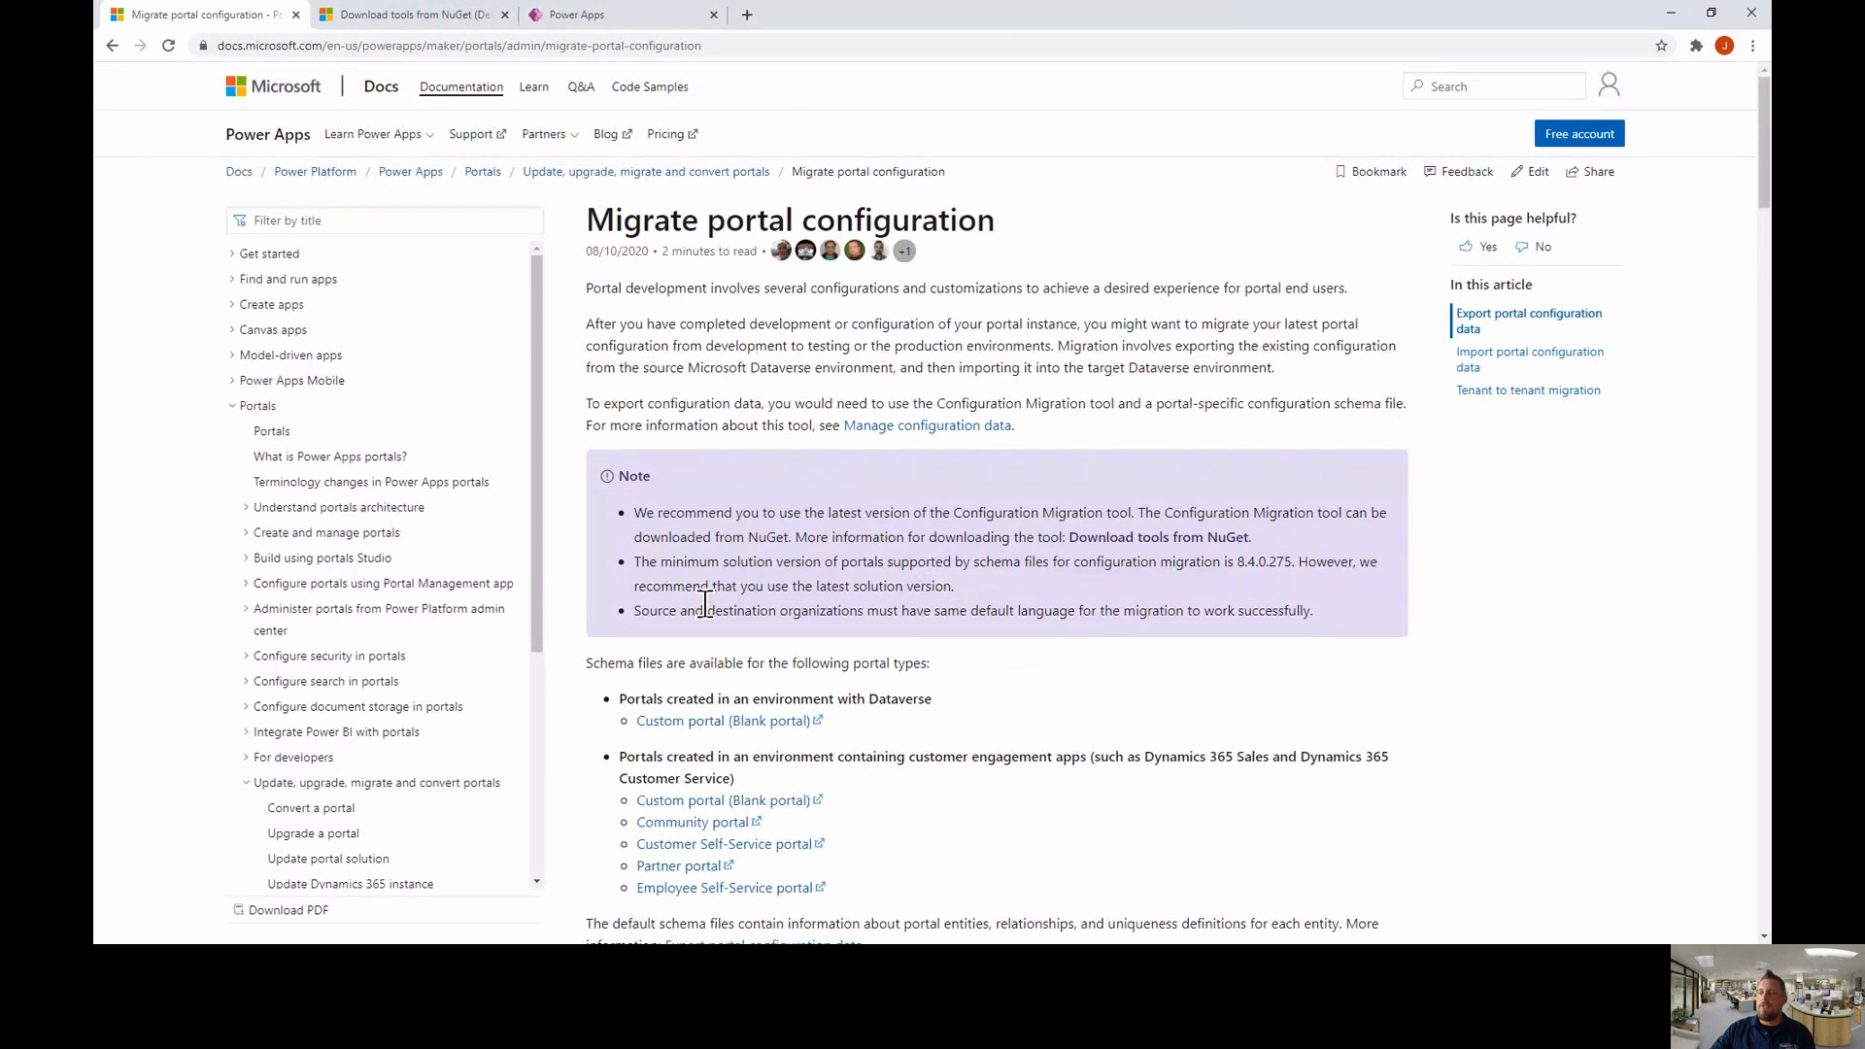
scroll(777, 437, "down", 2)
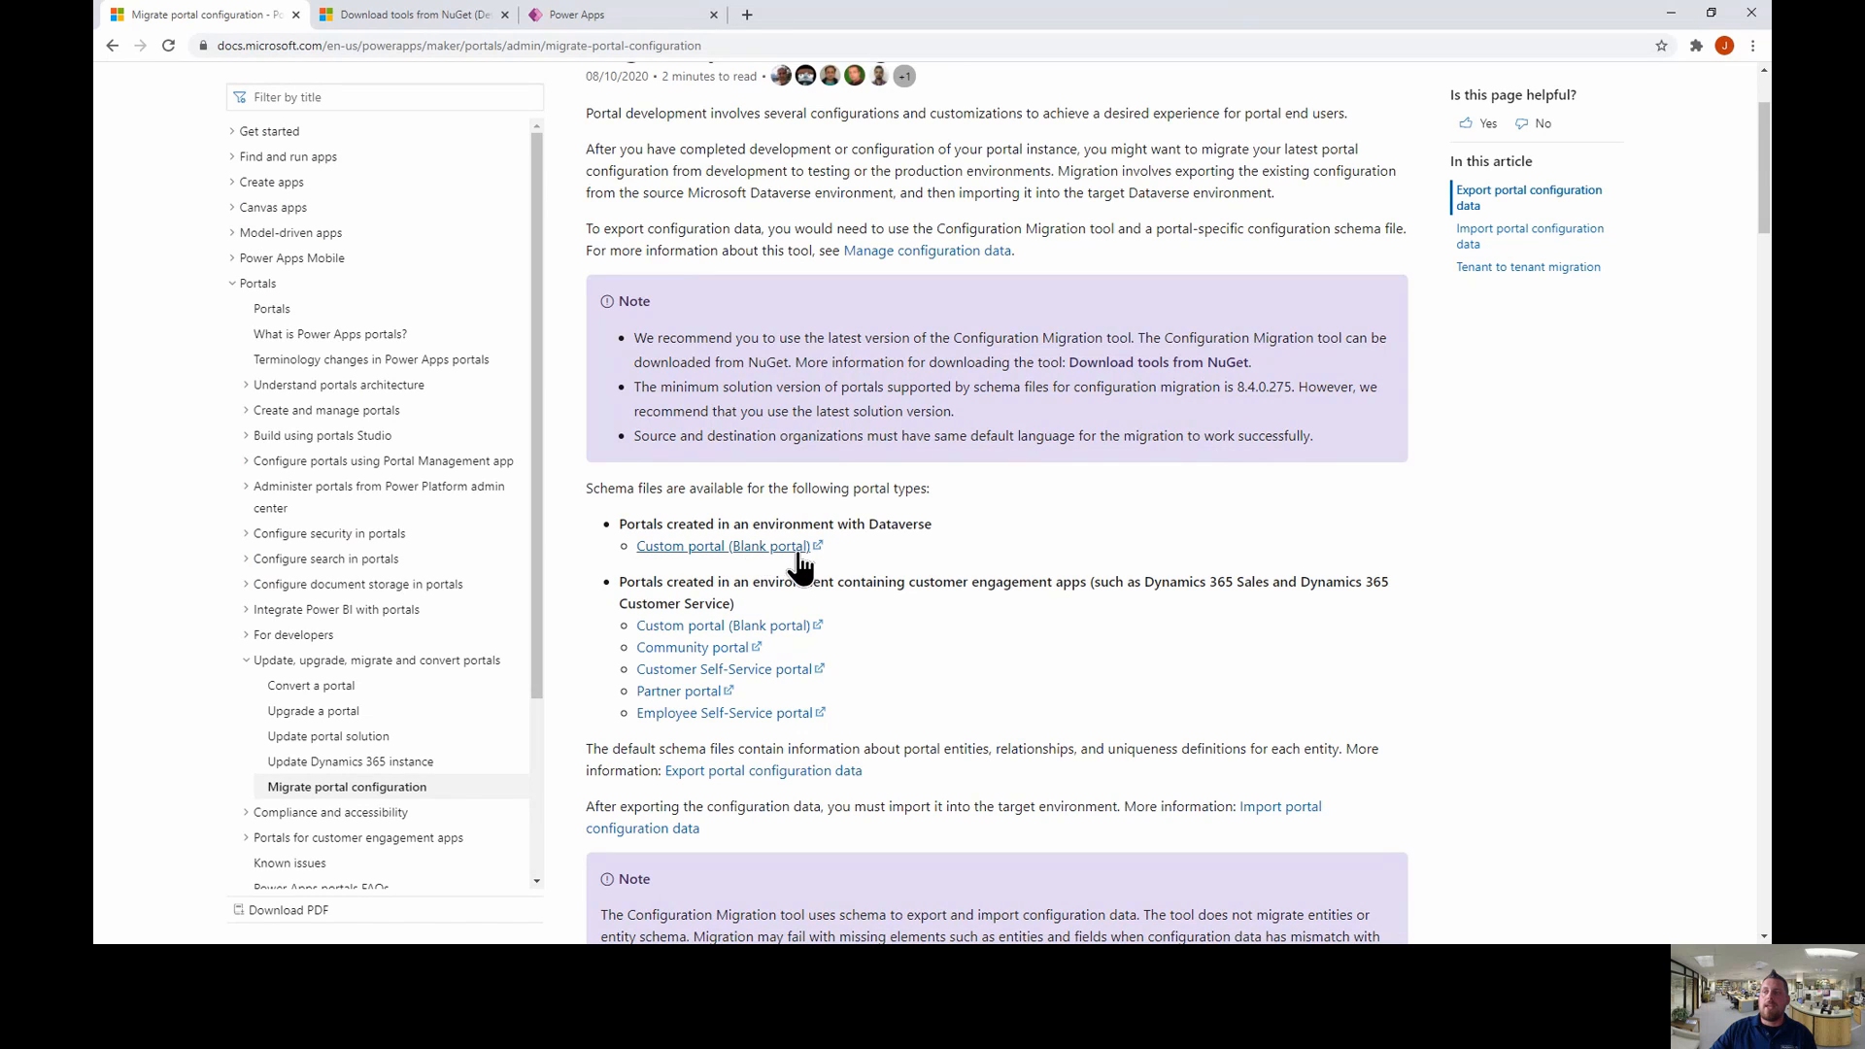
scroll(774, 566, "up", 1)
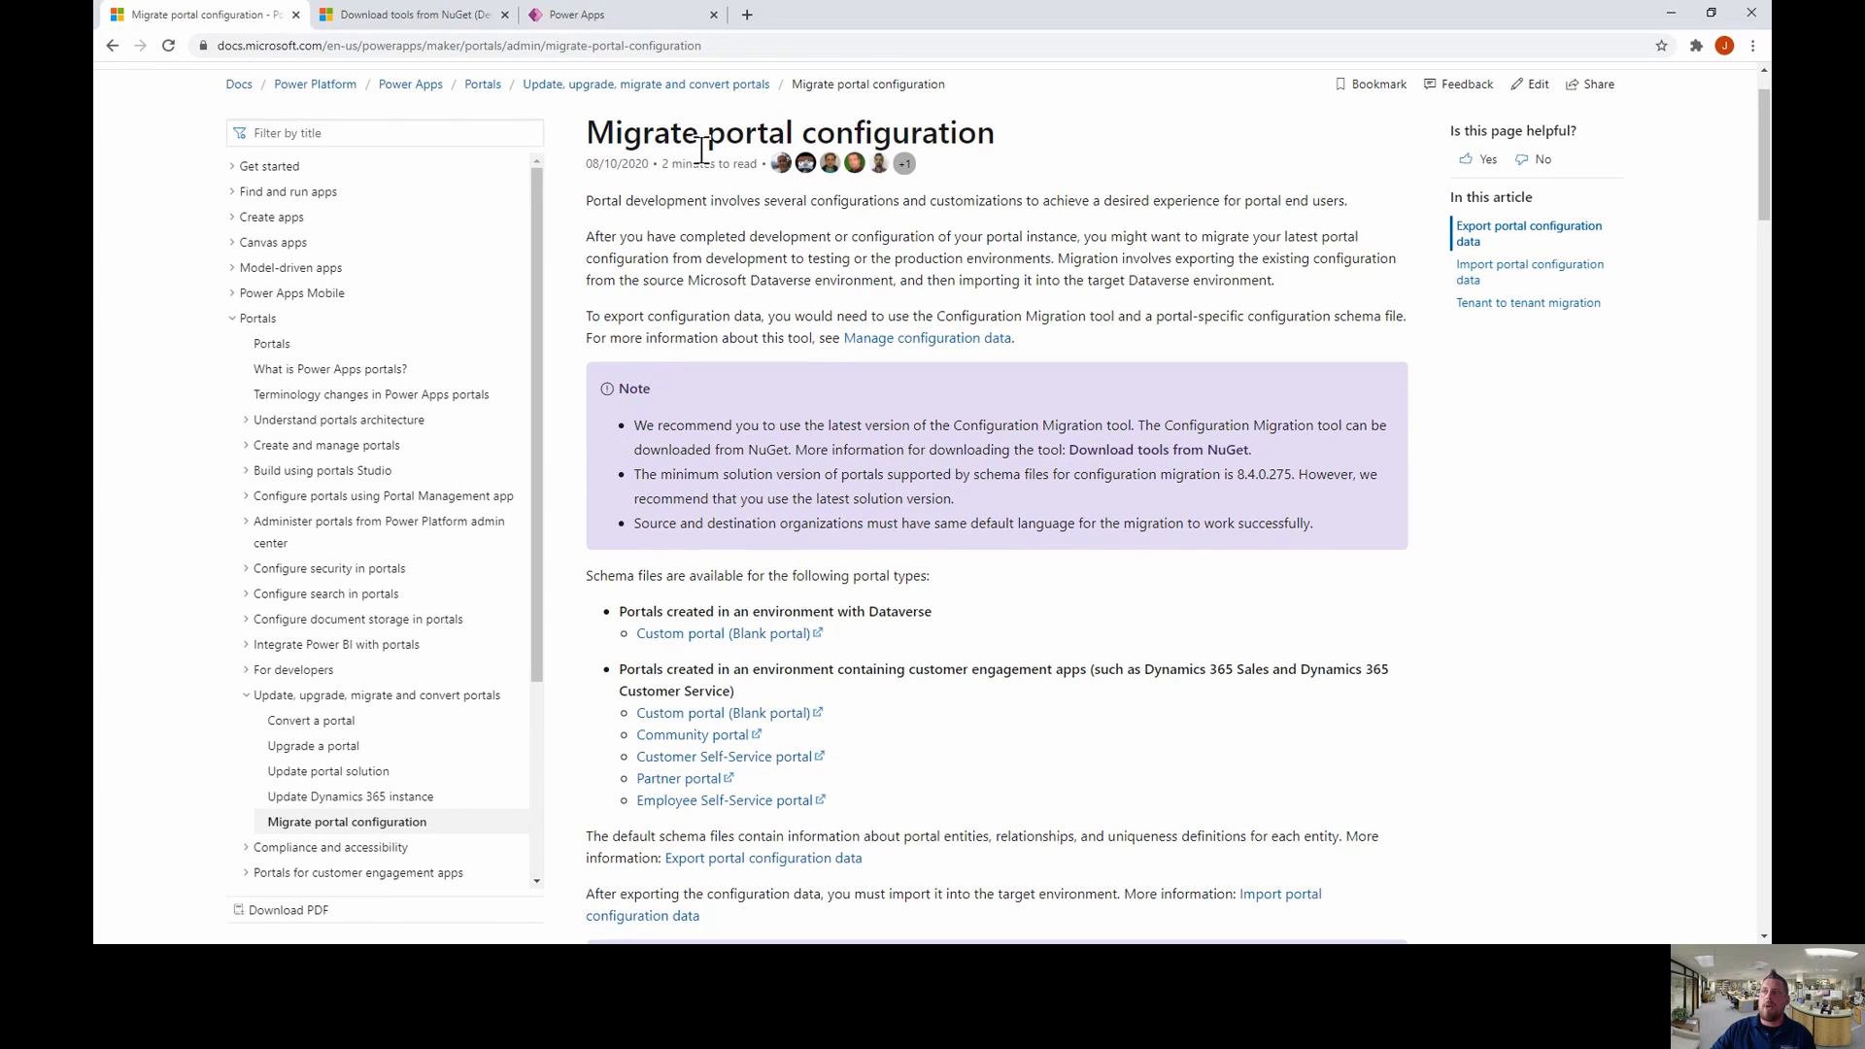
- Download the Custom portal (Blank portal) schema XML file
left_click(793, 637)
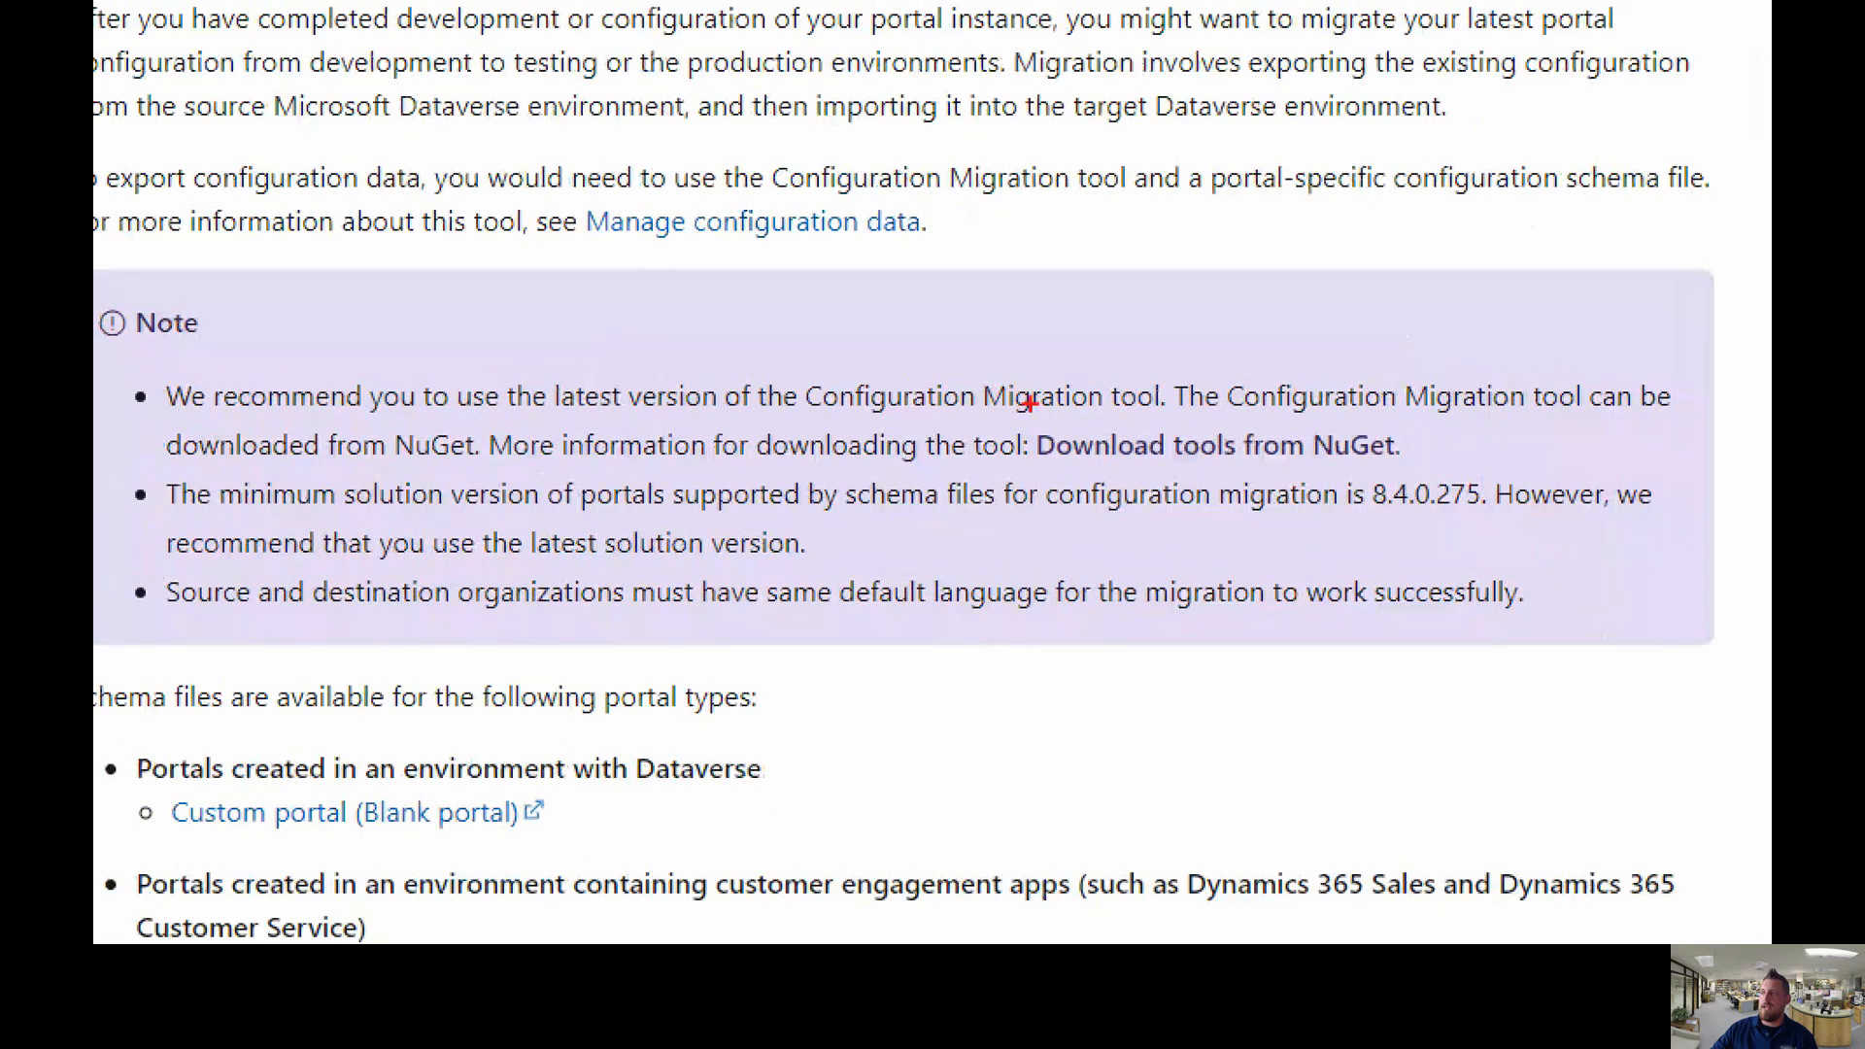
mouse_move(1030, 403)
left_mouse_down()
mouse_move(1440, 499)
mouse_move(1466, 457)
mouse_move(1452, 491)
left_mouse_up()
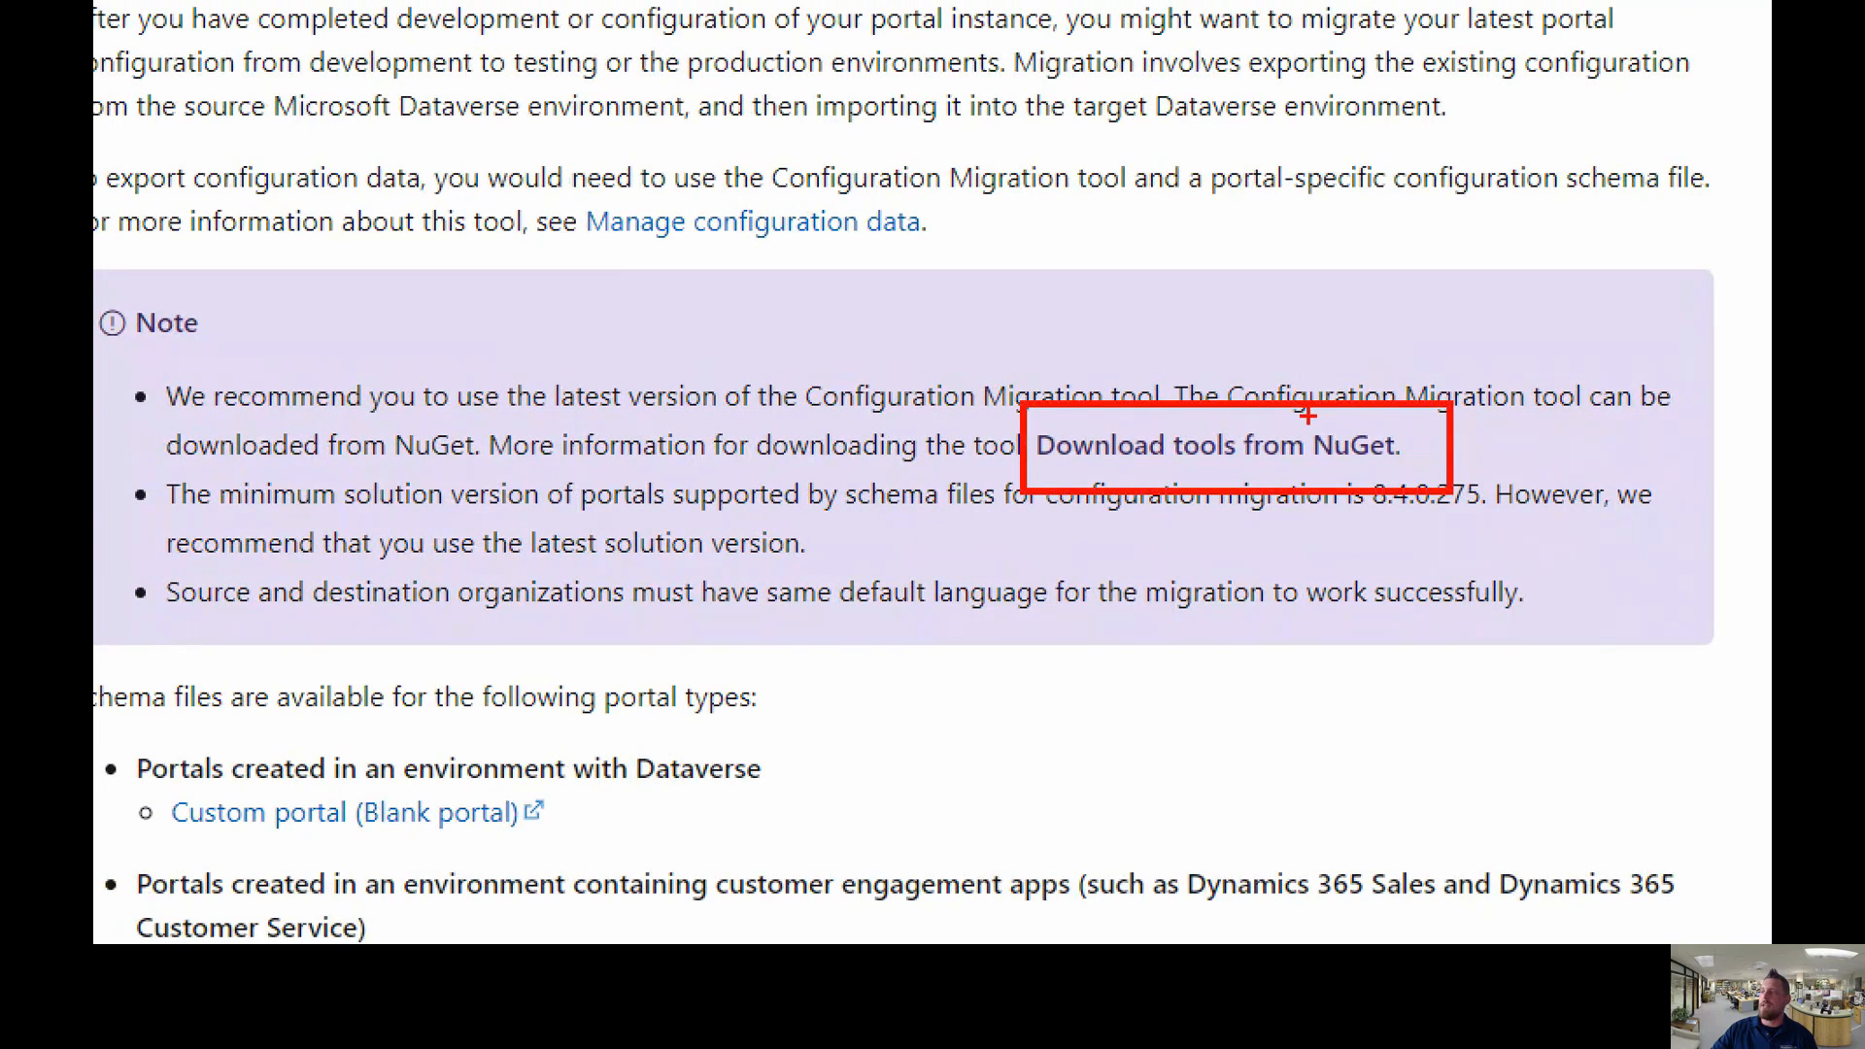
key("Escape")
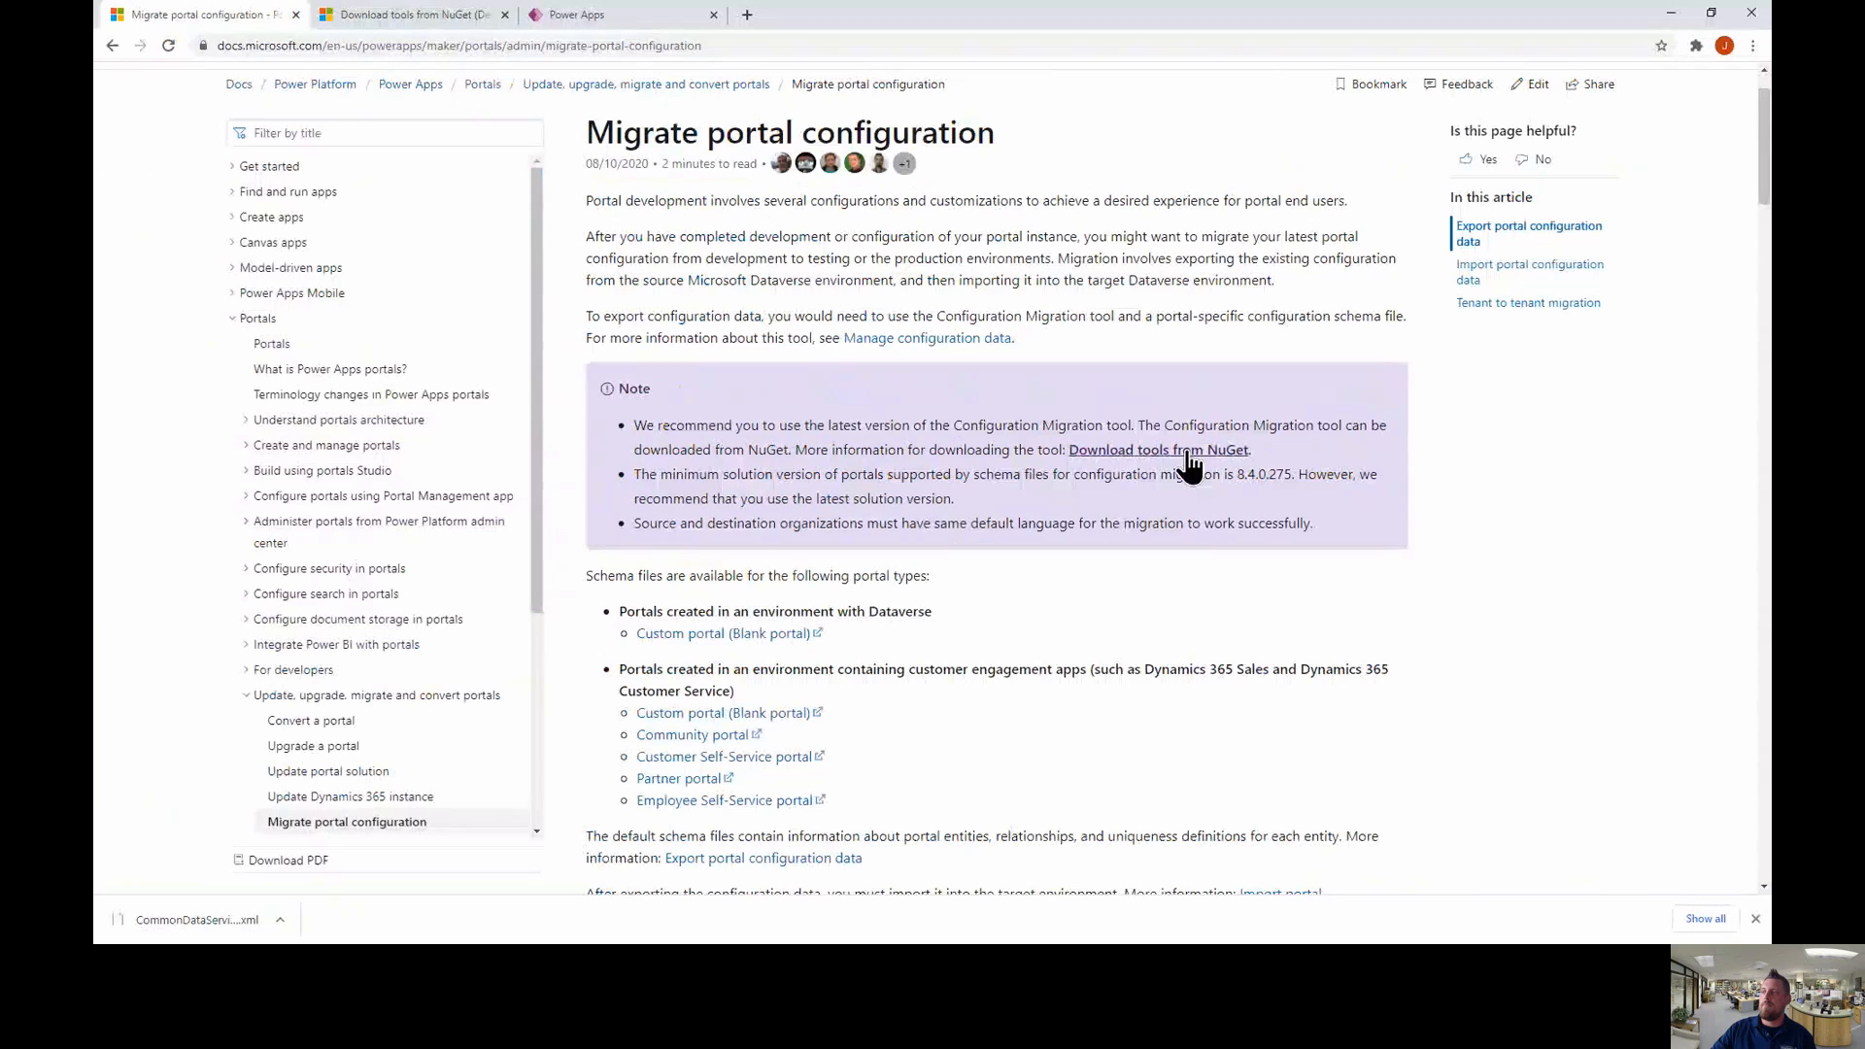
- Copy the Download tools using PowerShell script from the NuGet tools article
left_click(470, 15)
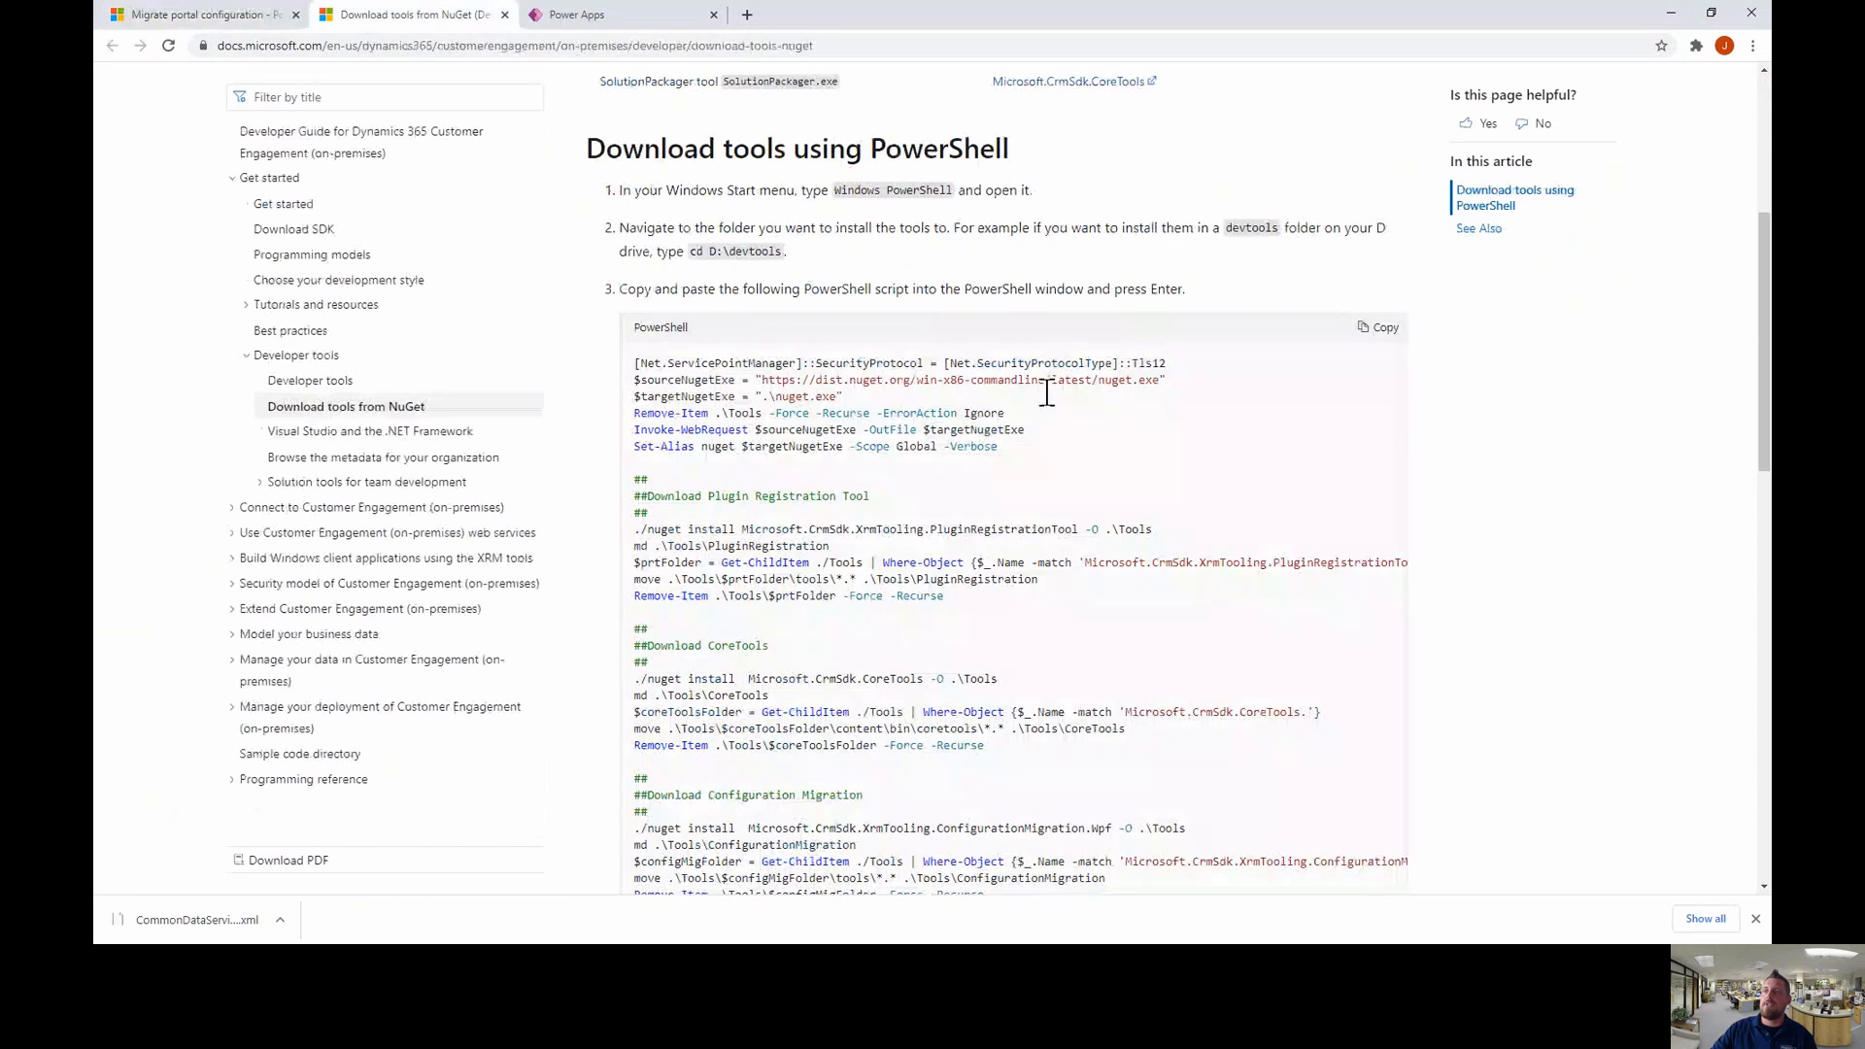
scroll(913, 363, "up", 5)
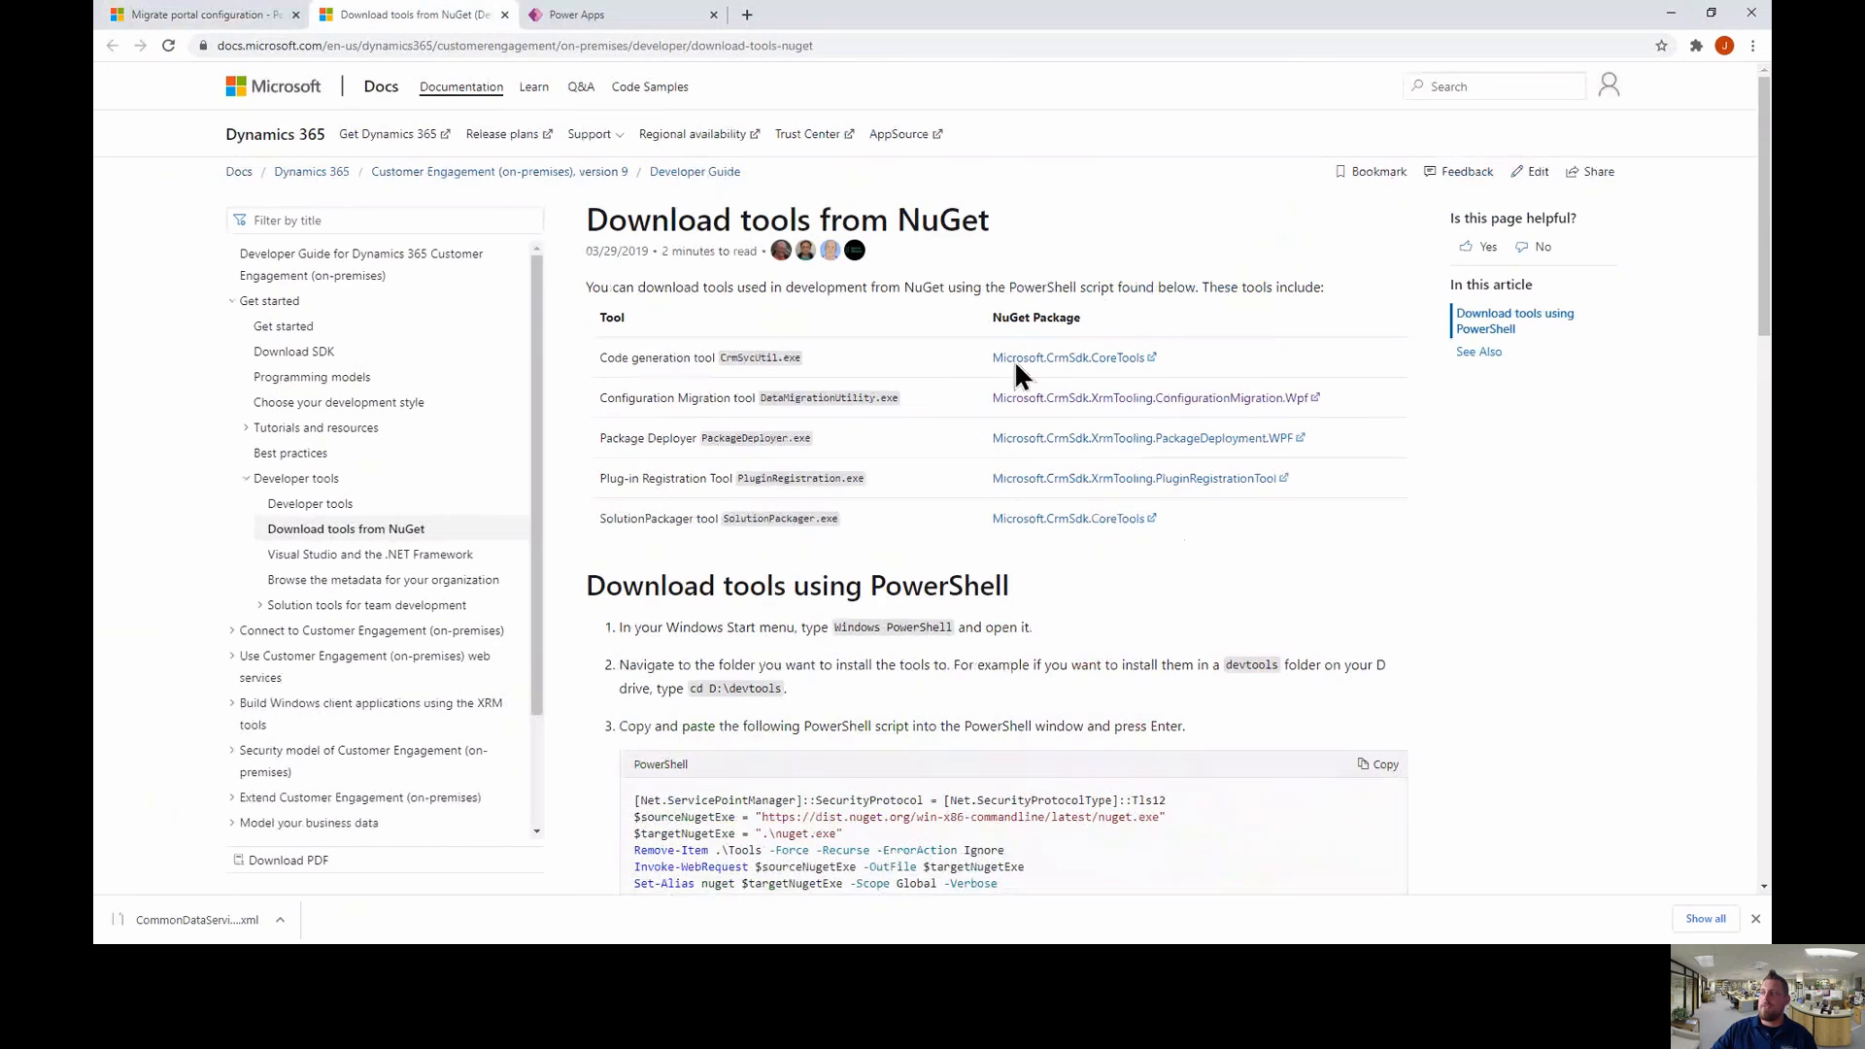
scroll(1127, 437, "down", 3)
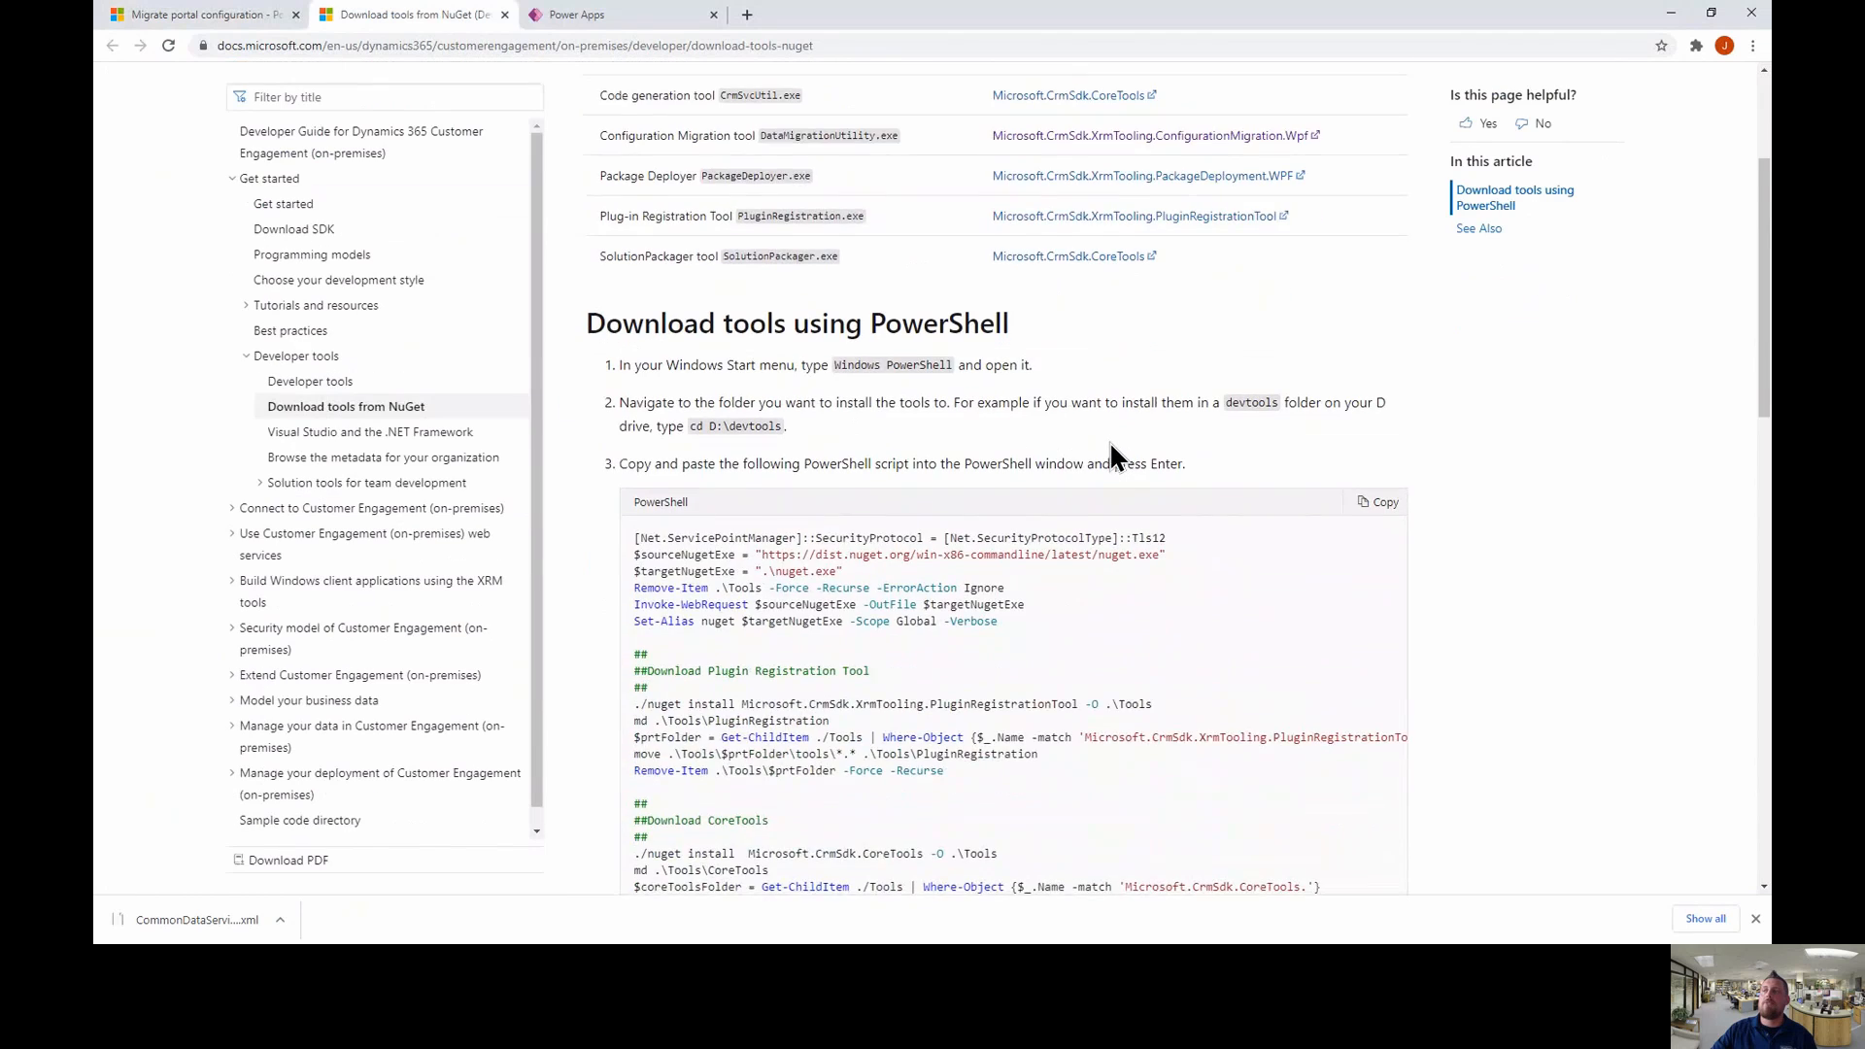
scroll(1109, 441, "down", 2)
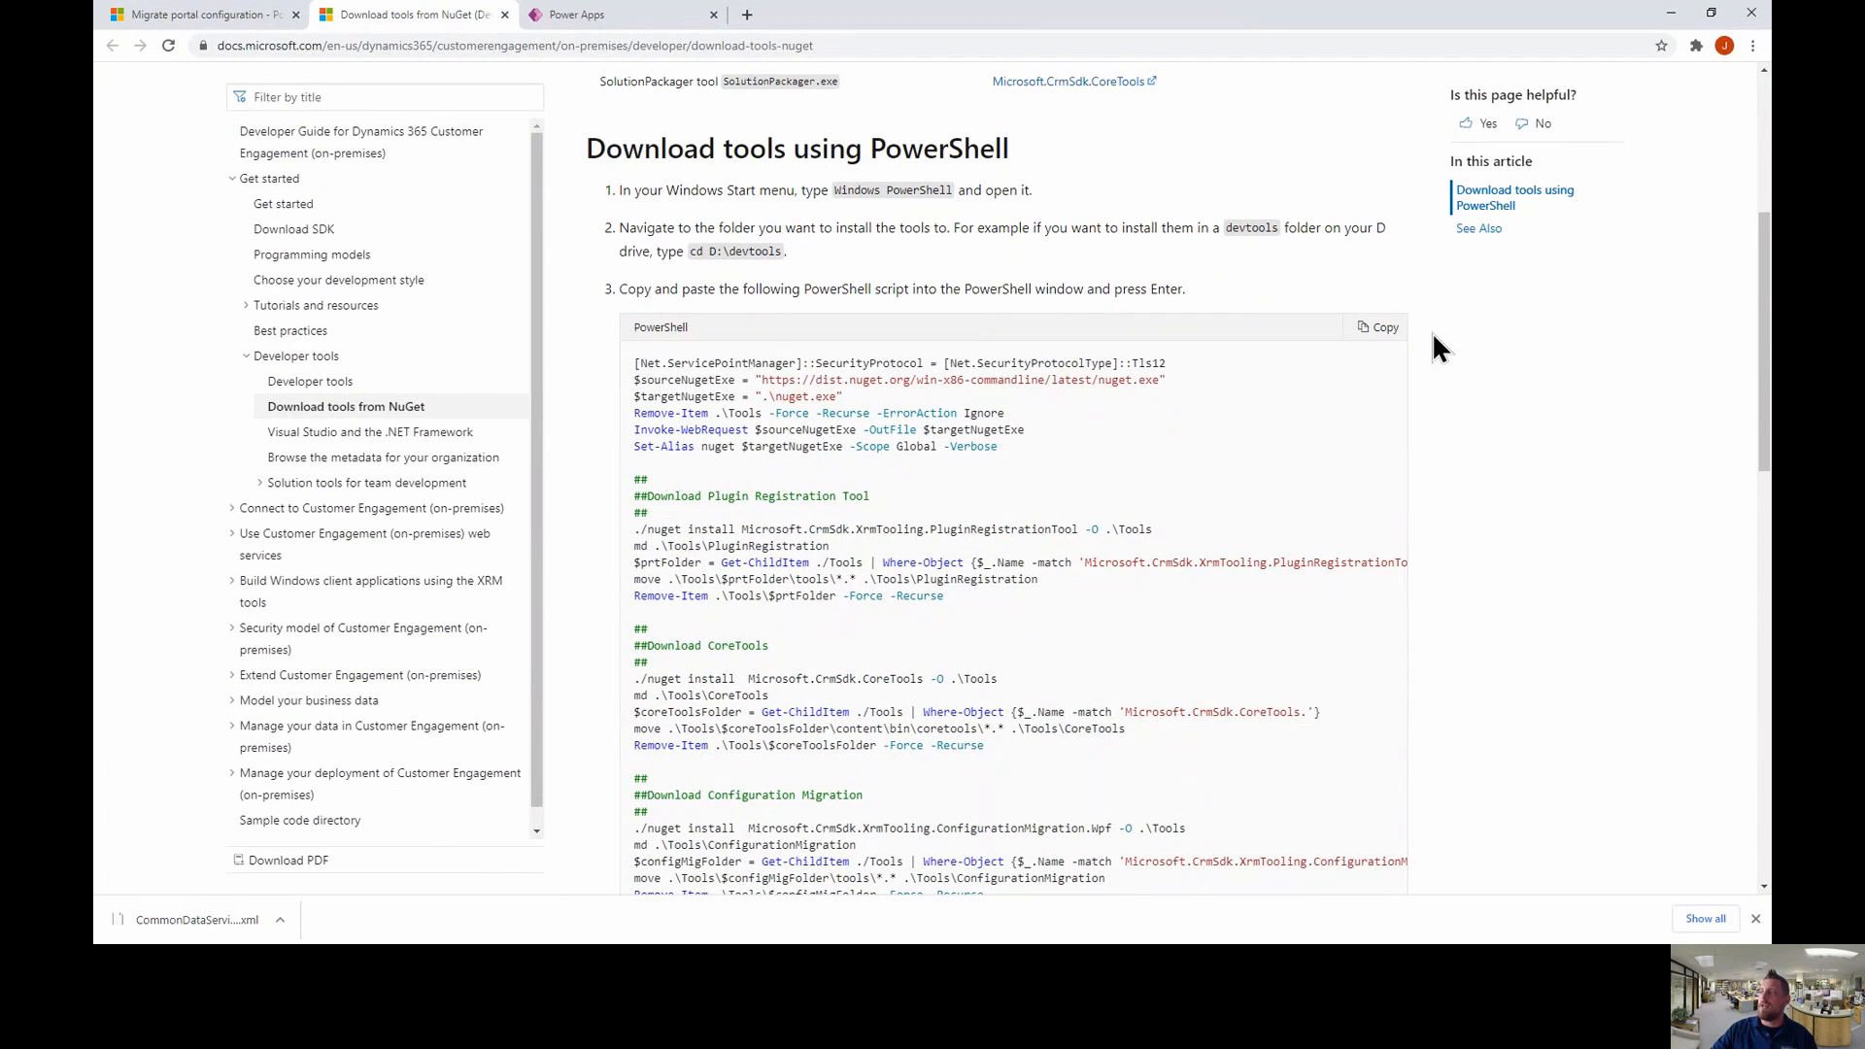
left_click(1383, 330)
- Run the pasted NuGet download script in PowerShell, then bring up File Explorer at the C: drive
key("alt+Tab")
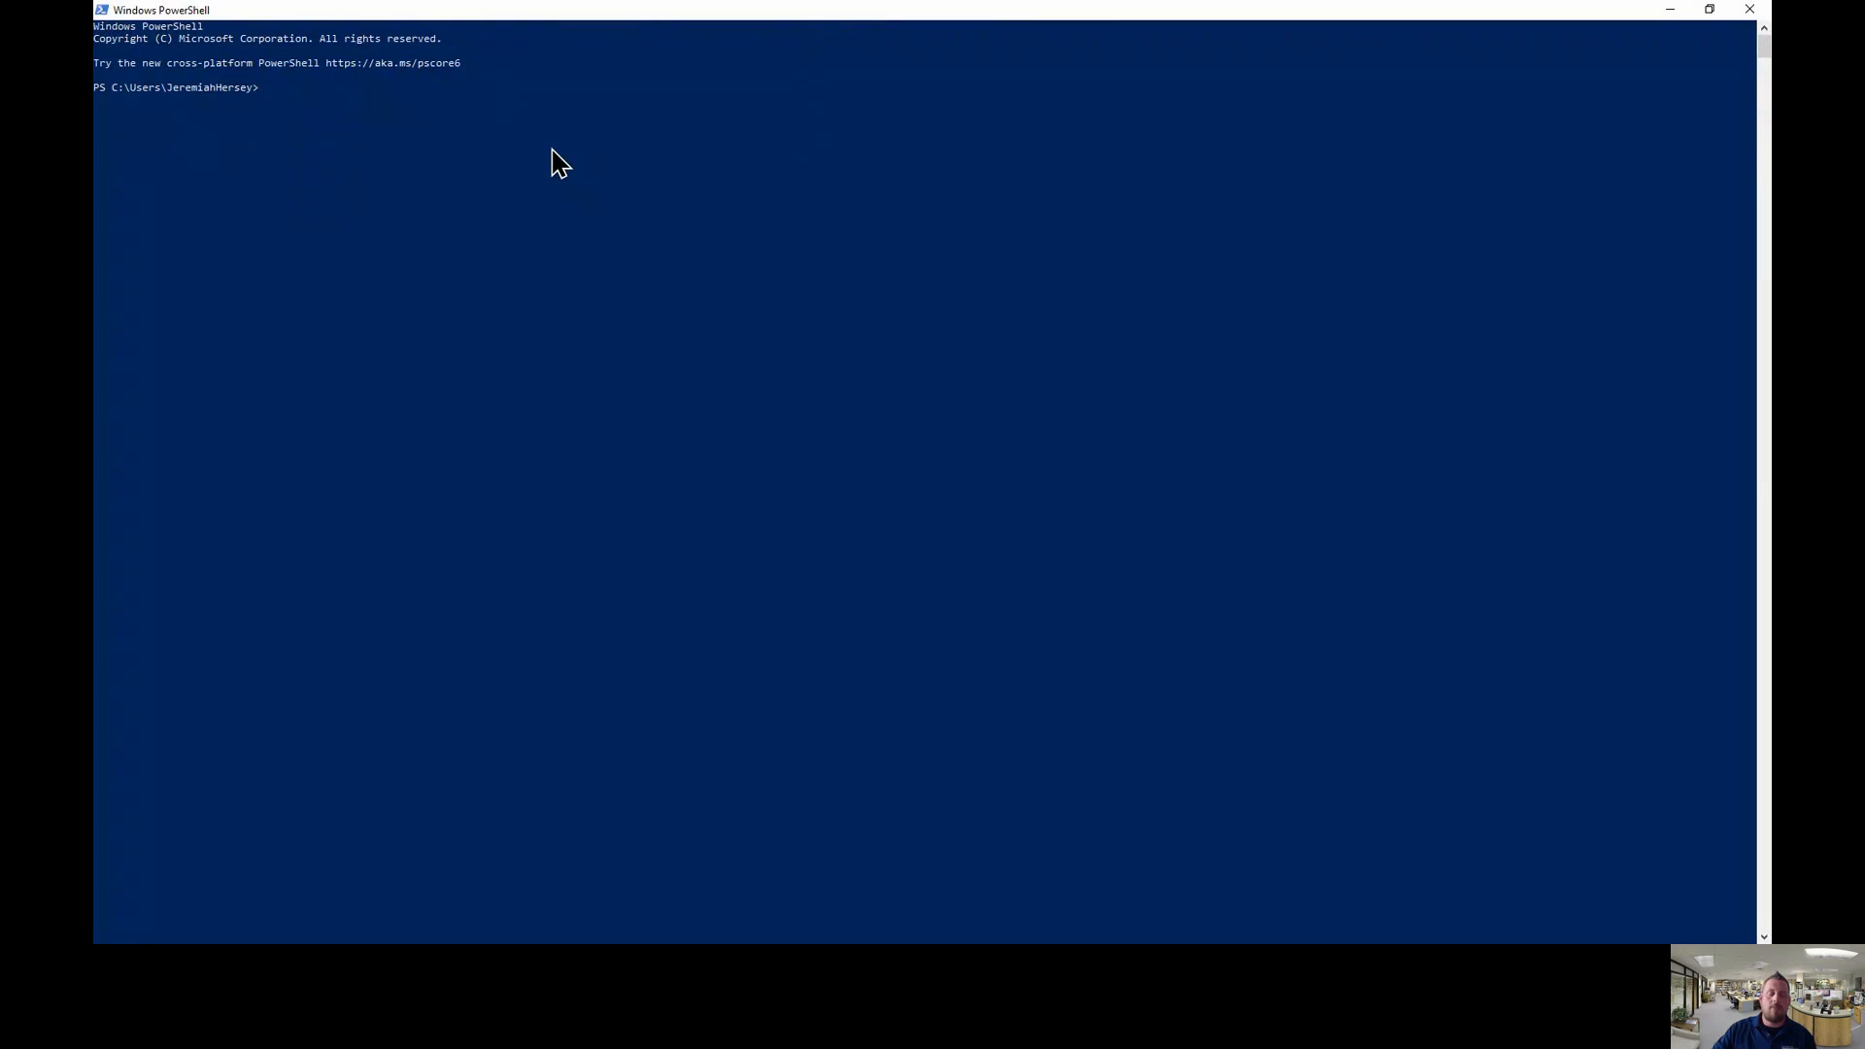
key("ctrl+v")
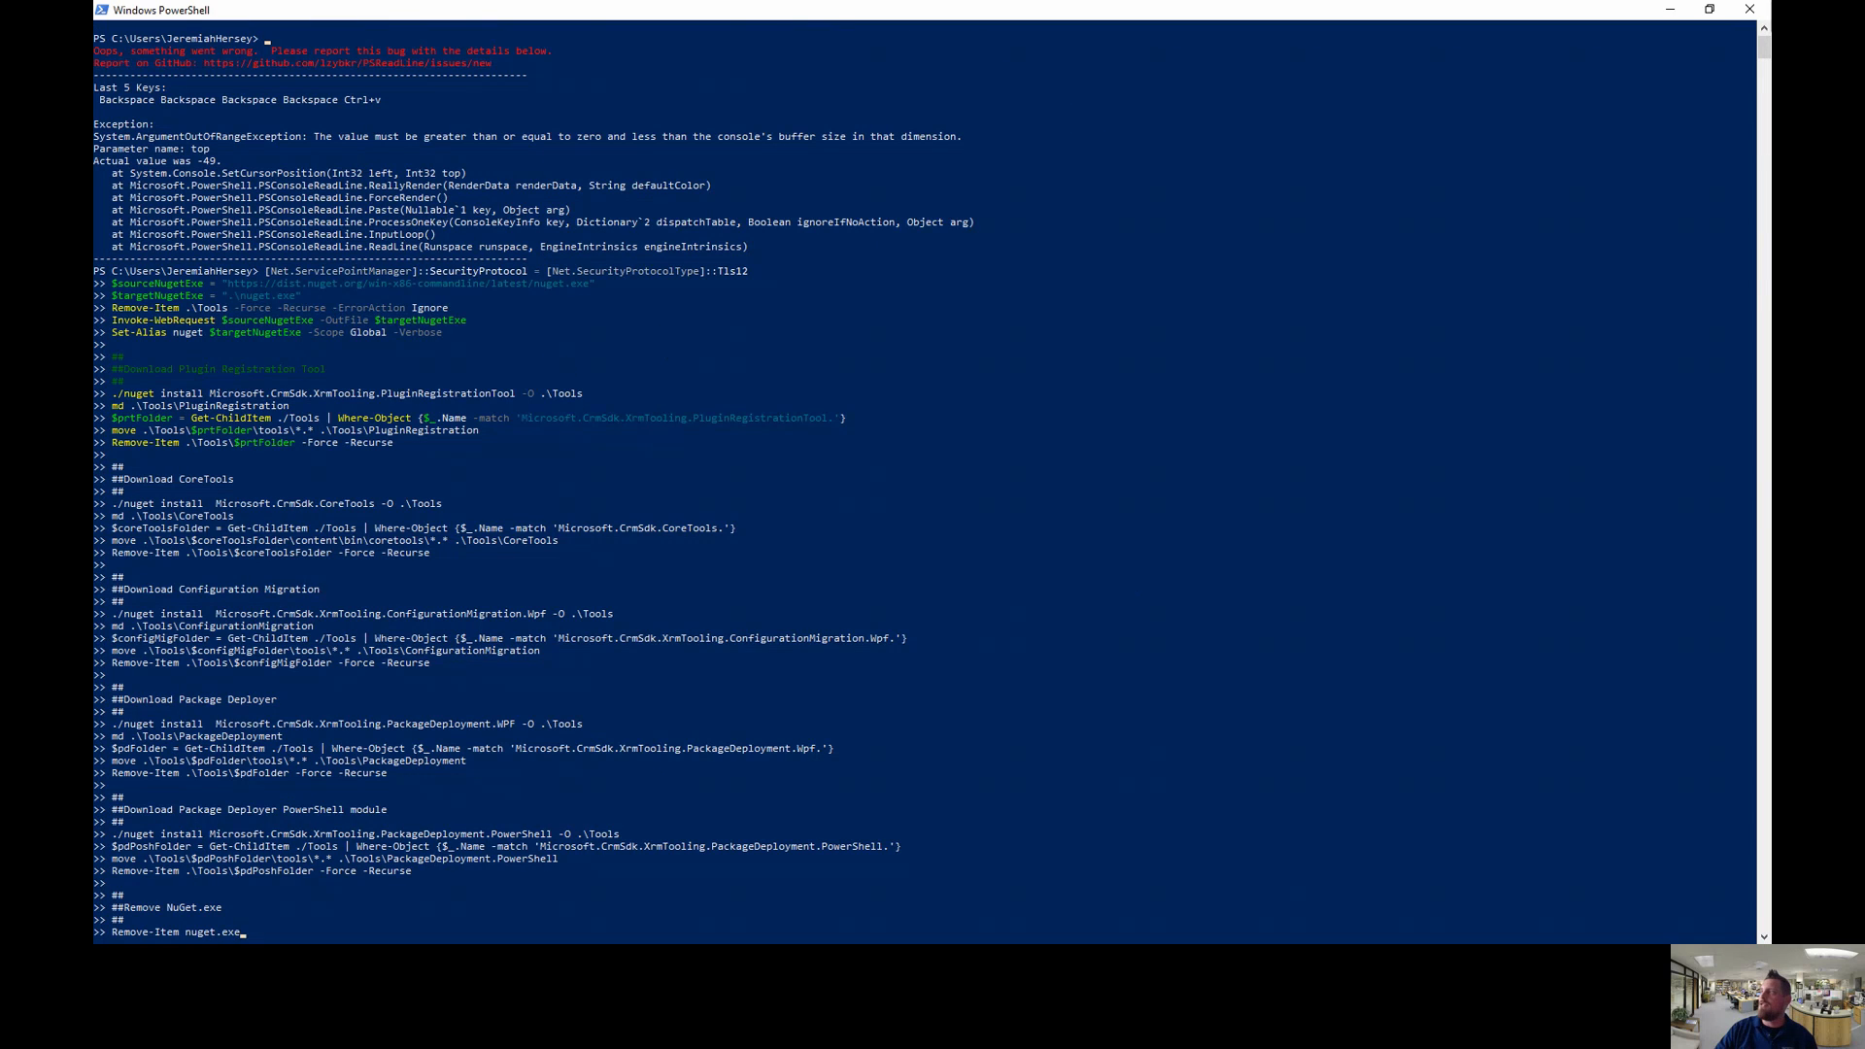
left_click(1750, 12)
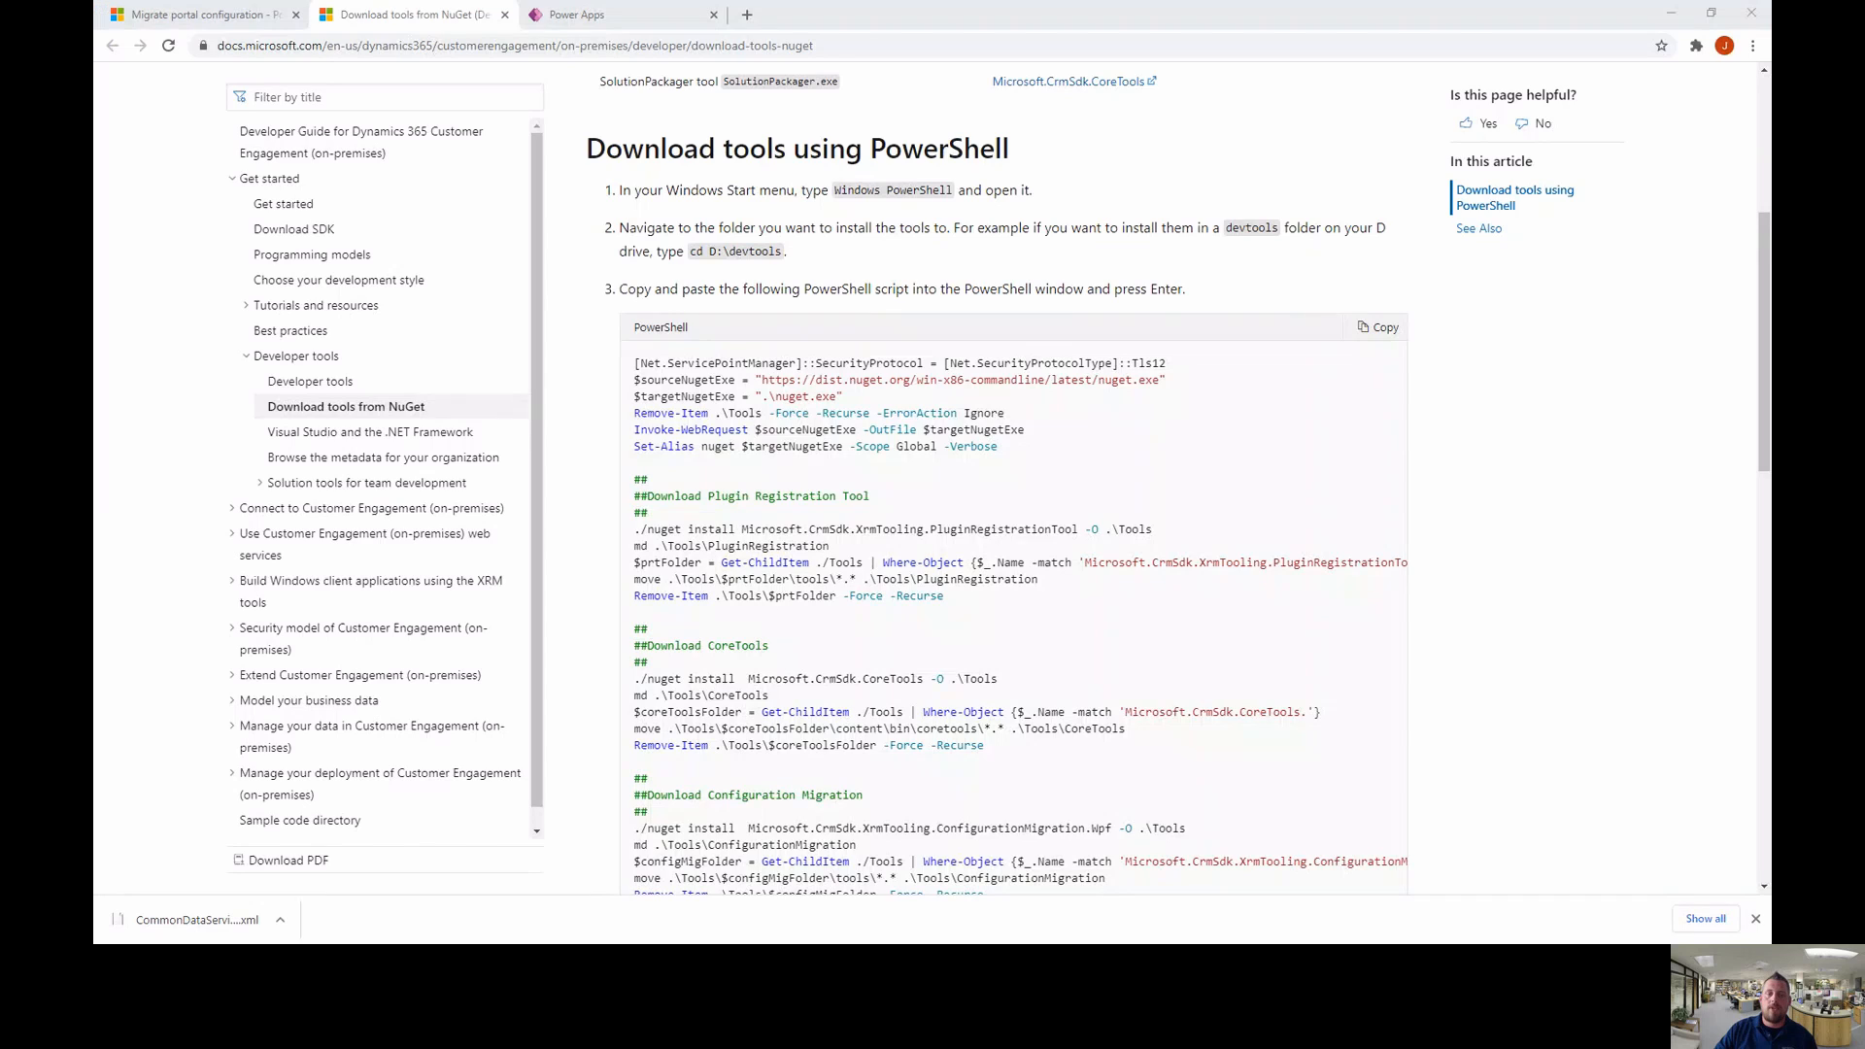
key("alt+Tab")
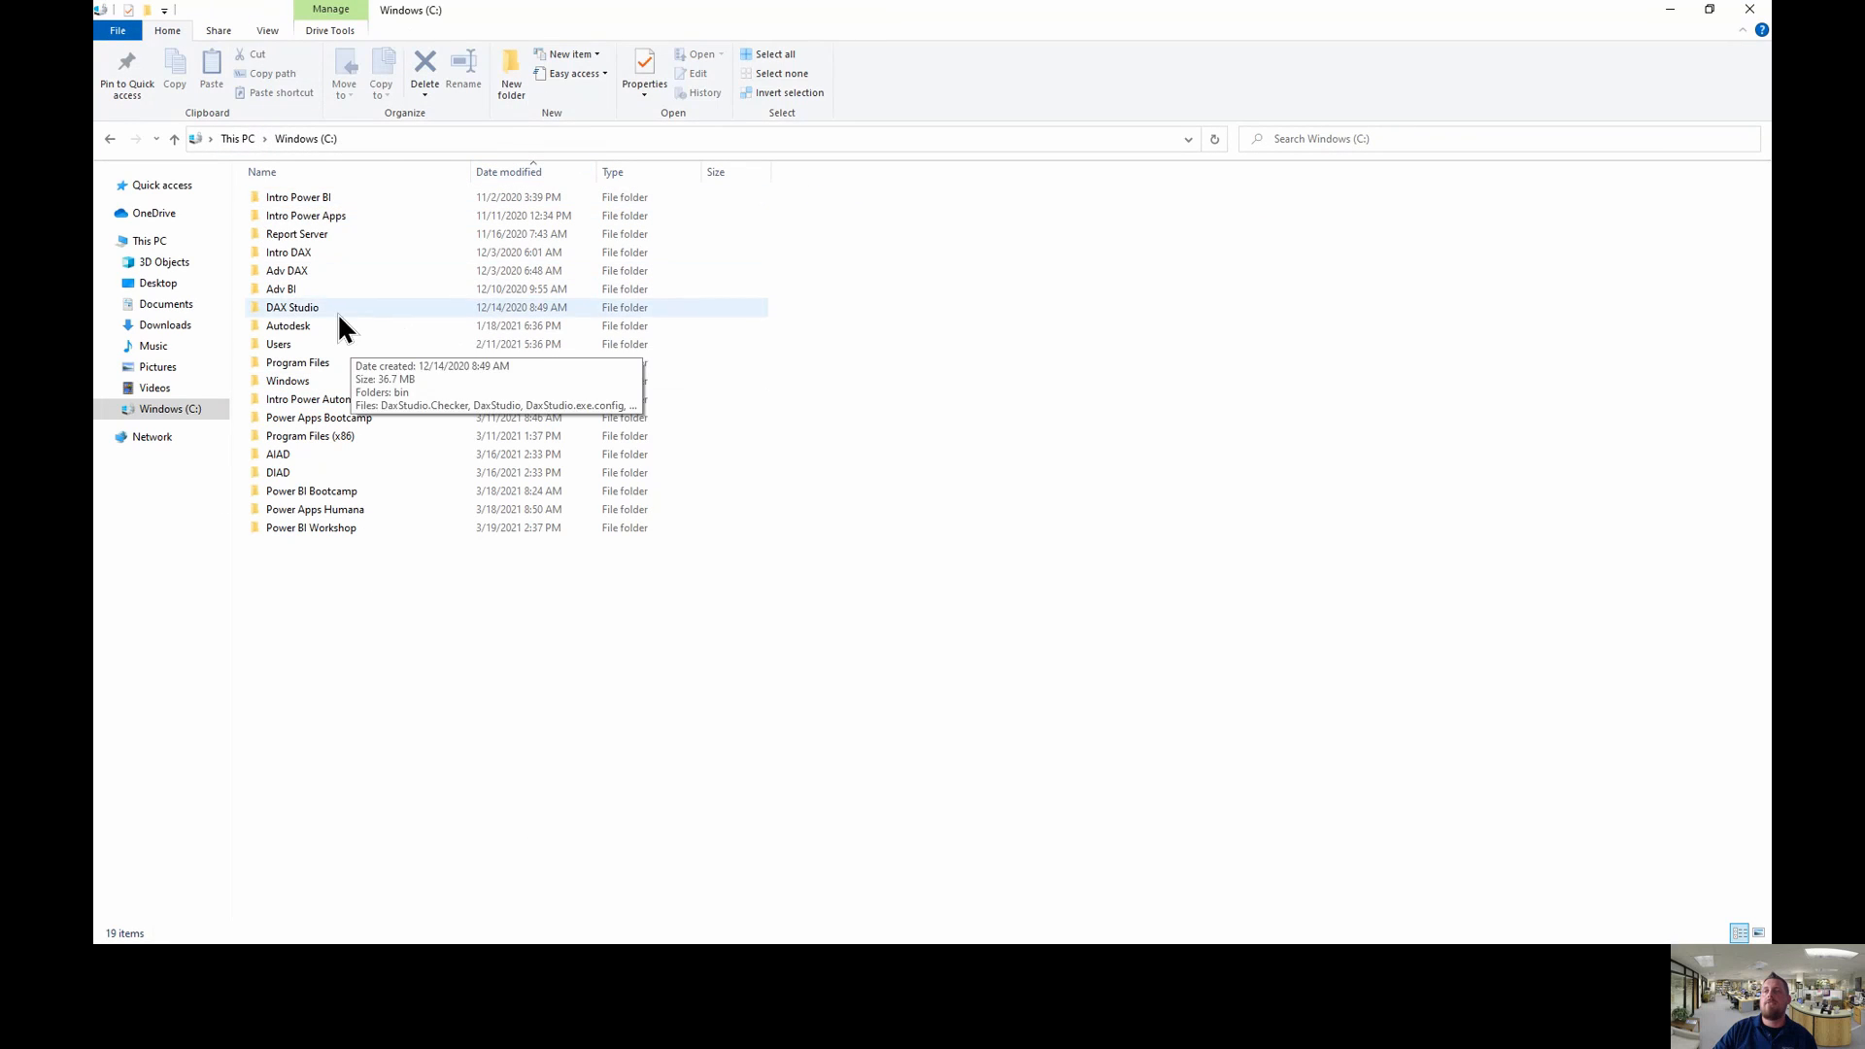
- Browse from Users into your home folder's .nuget\packages folder
double_click(282, 344)
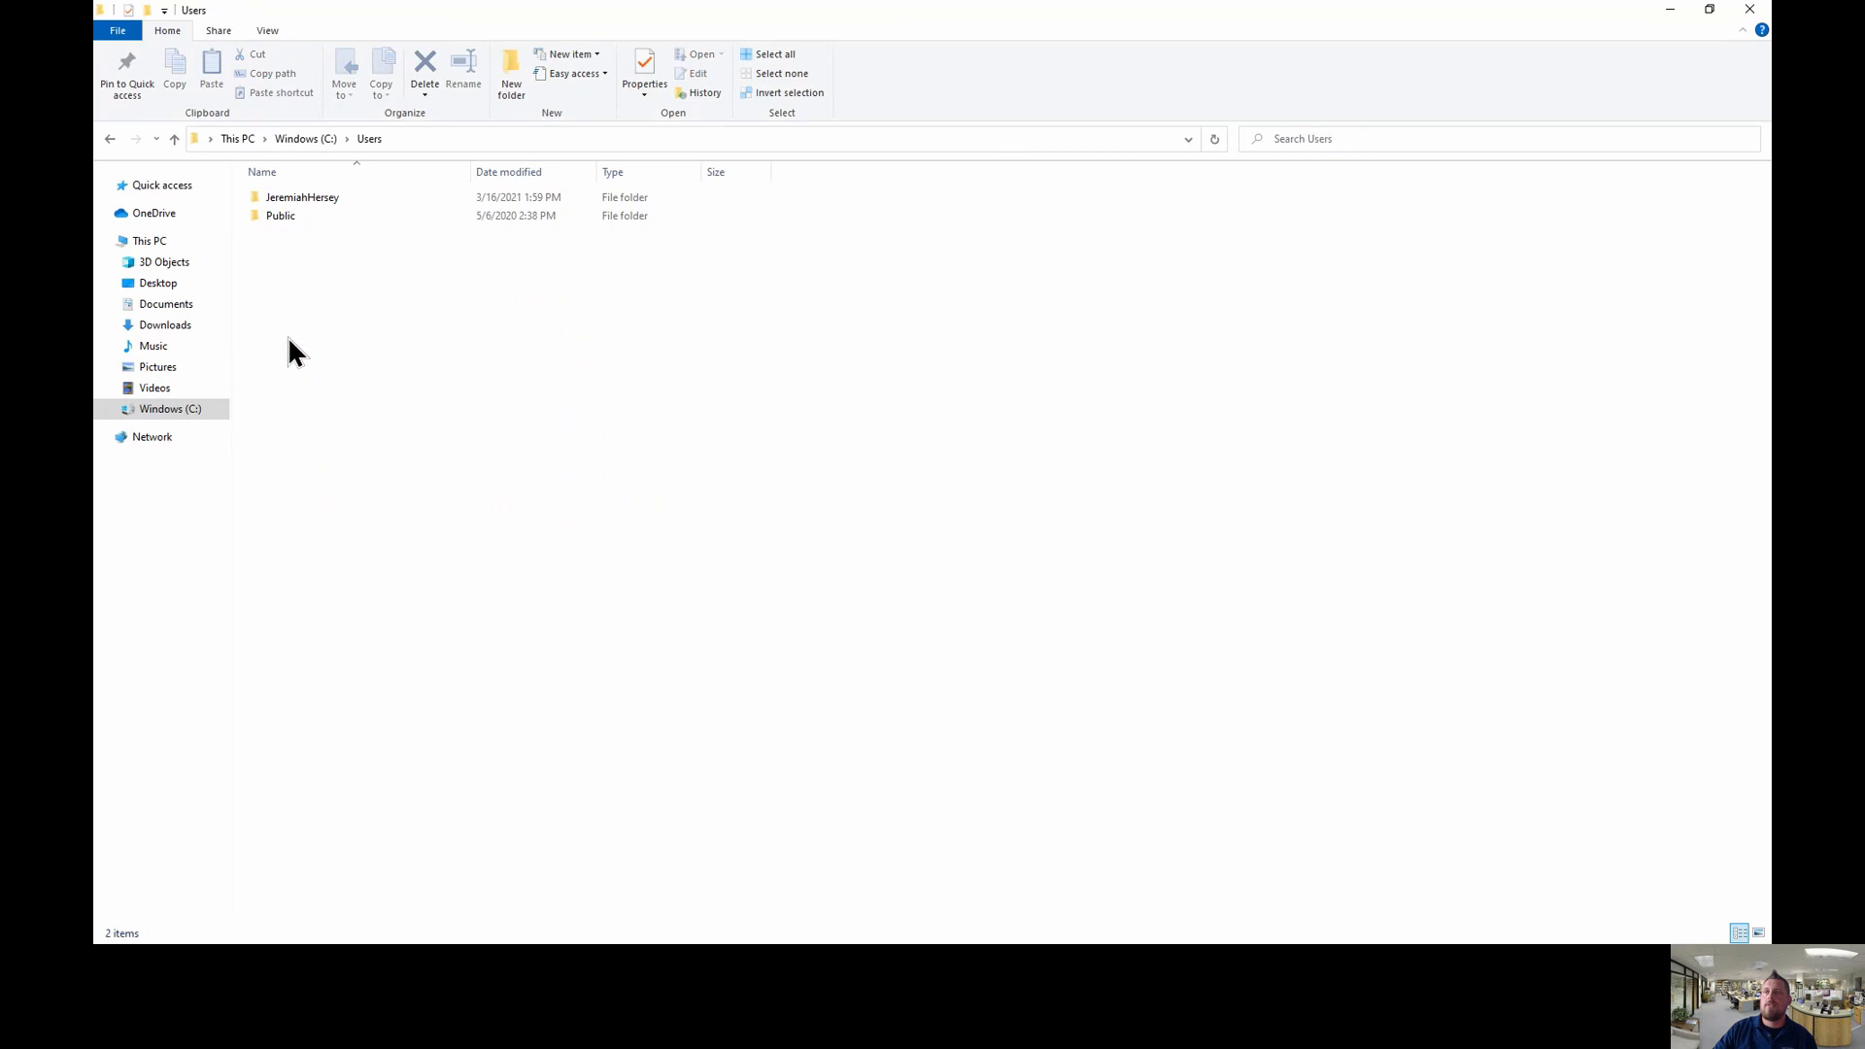
double_click(331, 196)
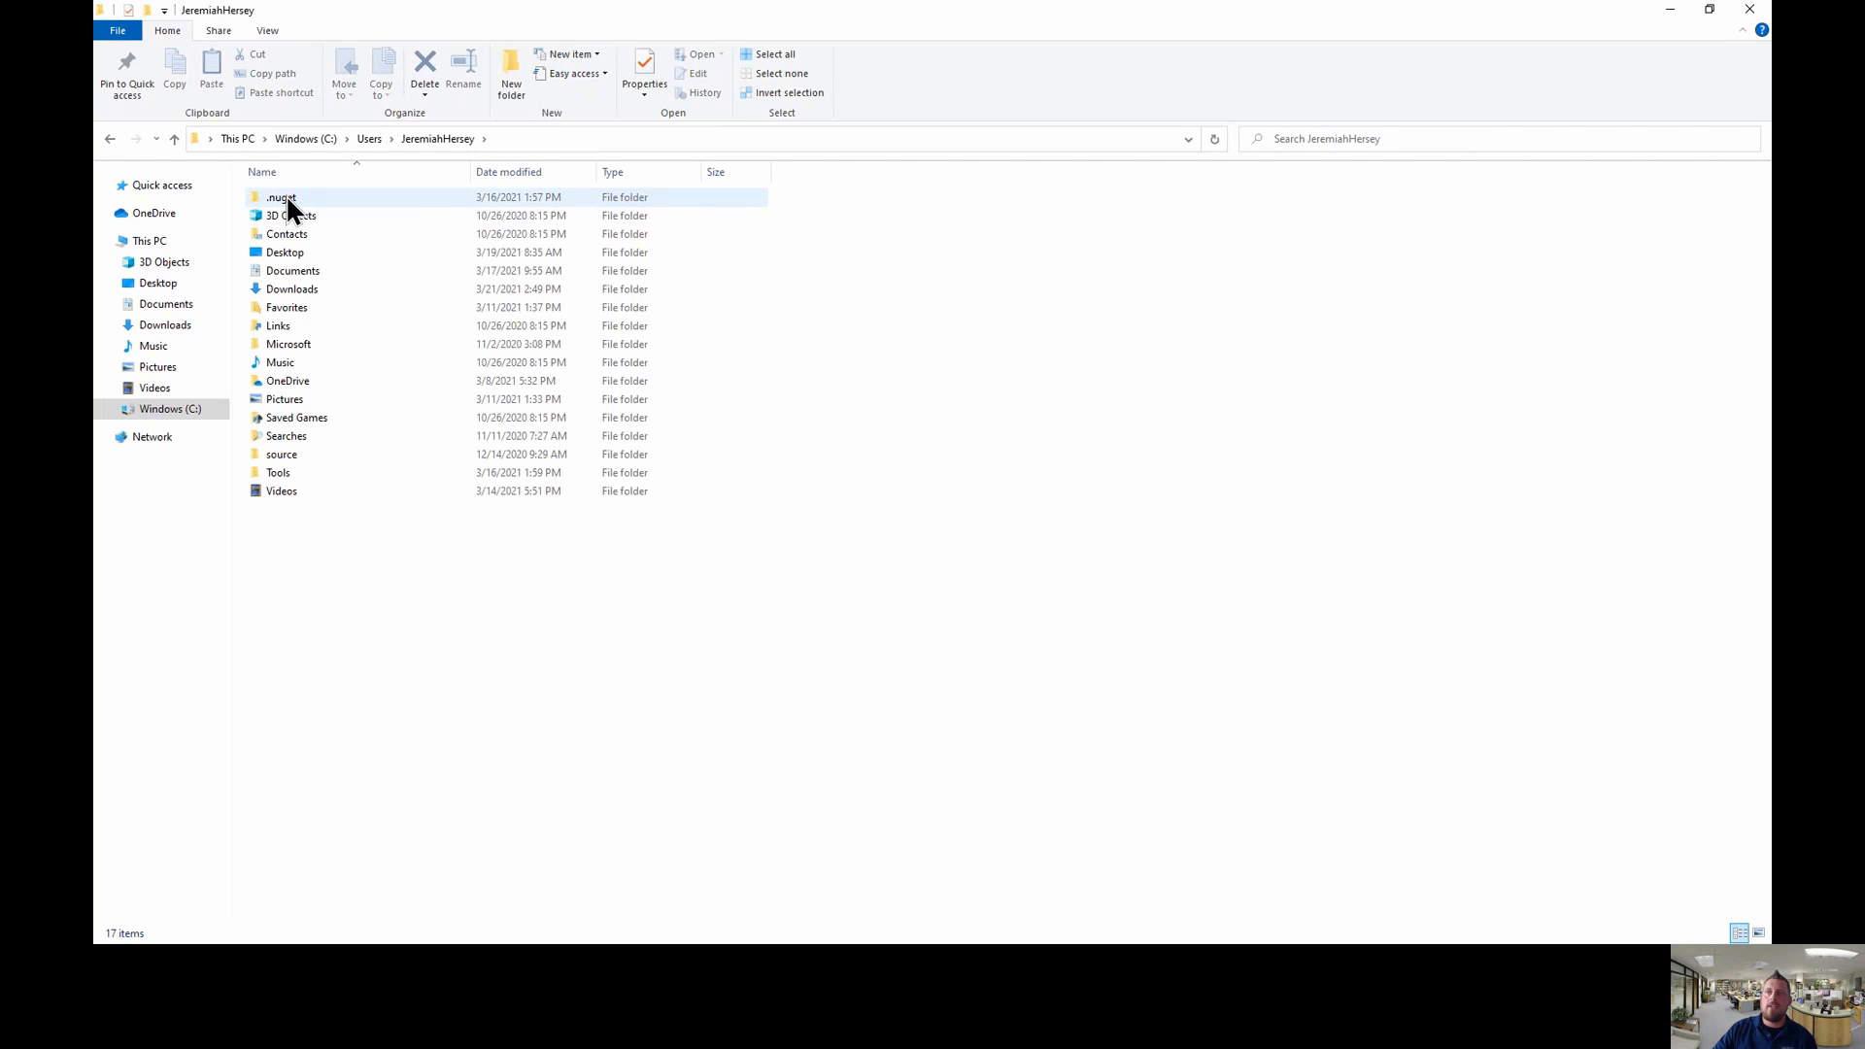
mouse_move(285, 197)
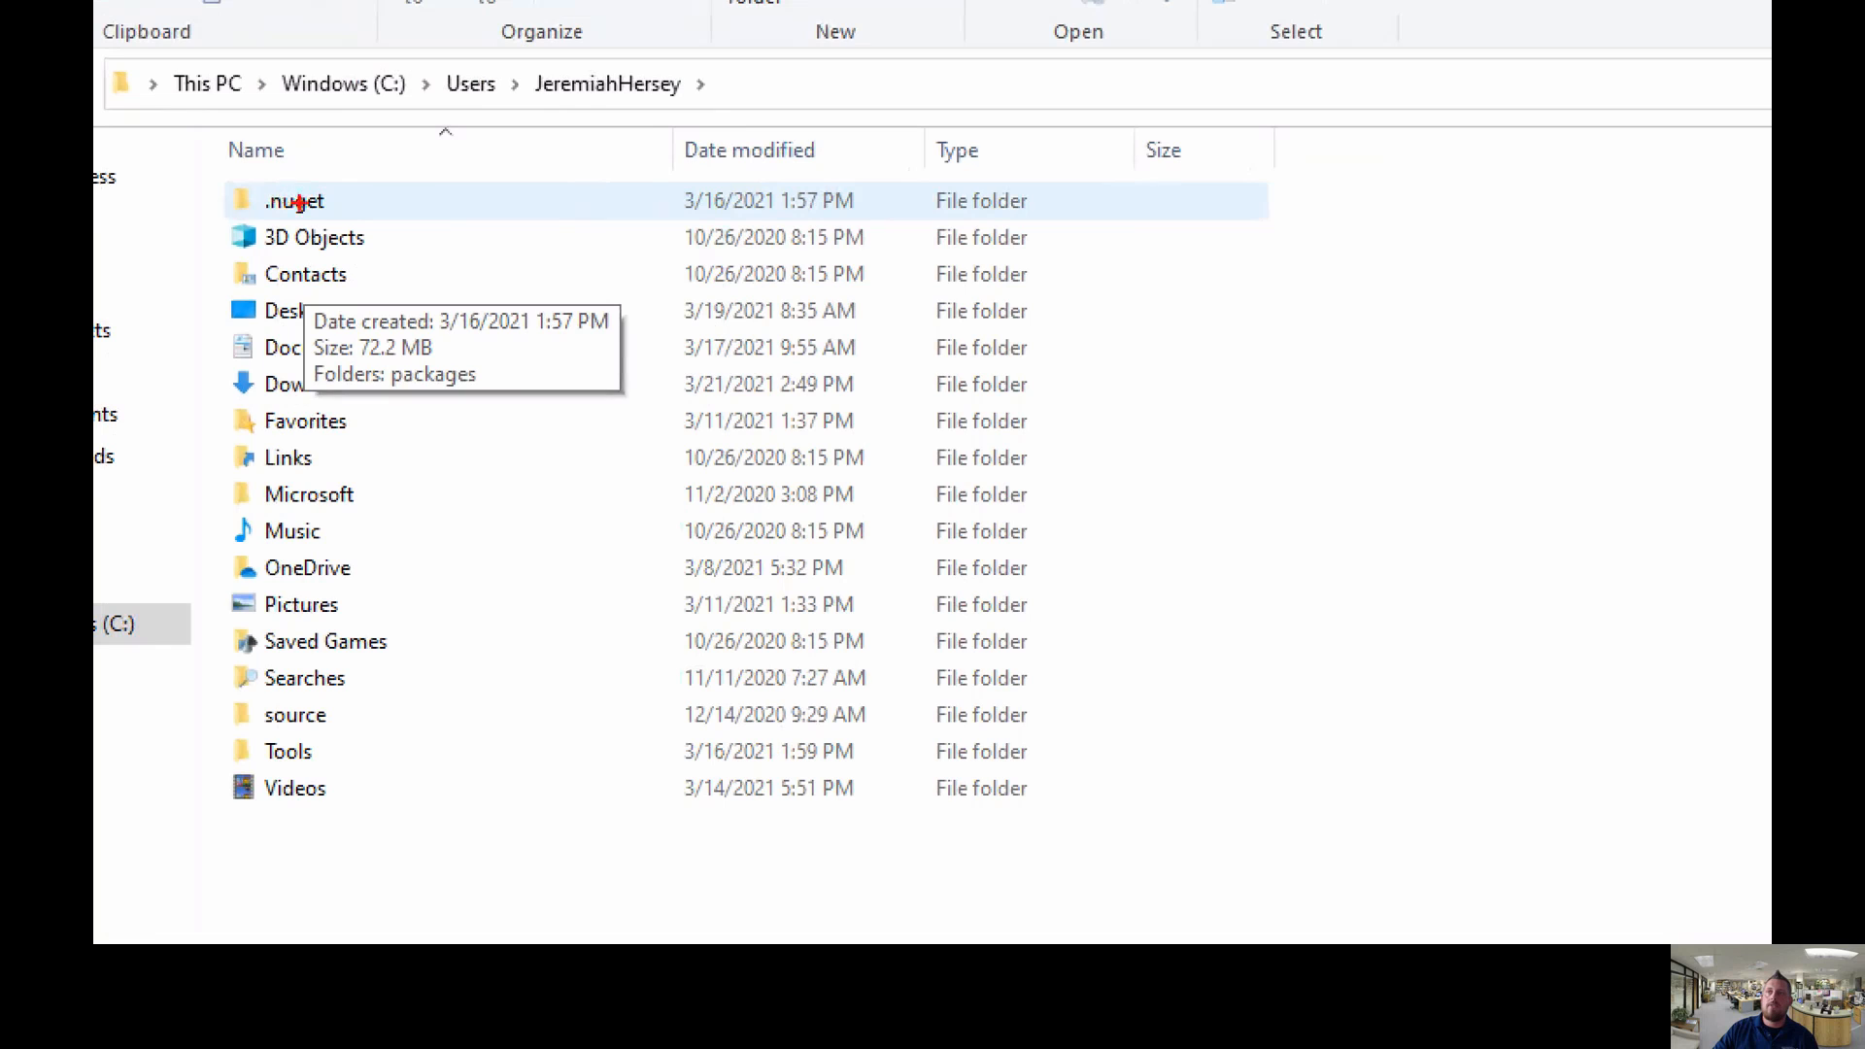
left_click(296, 204)
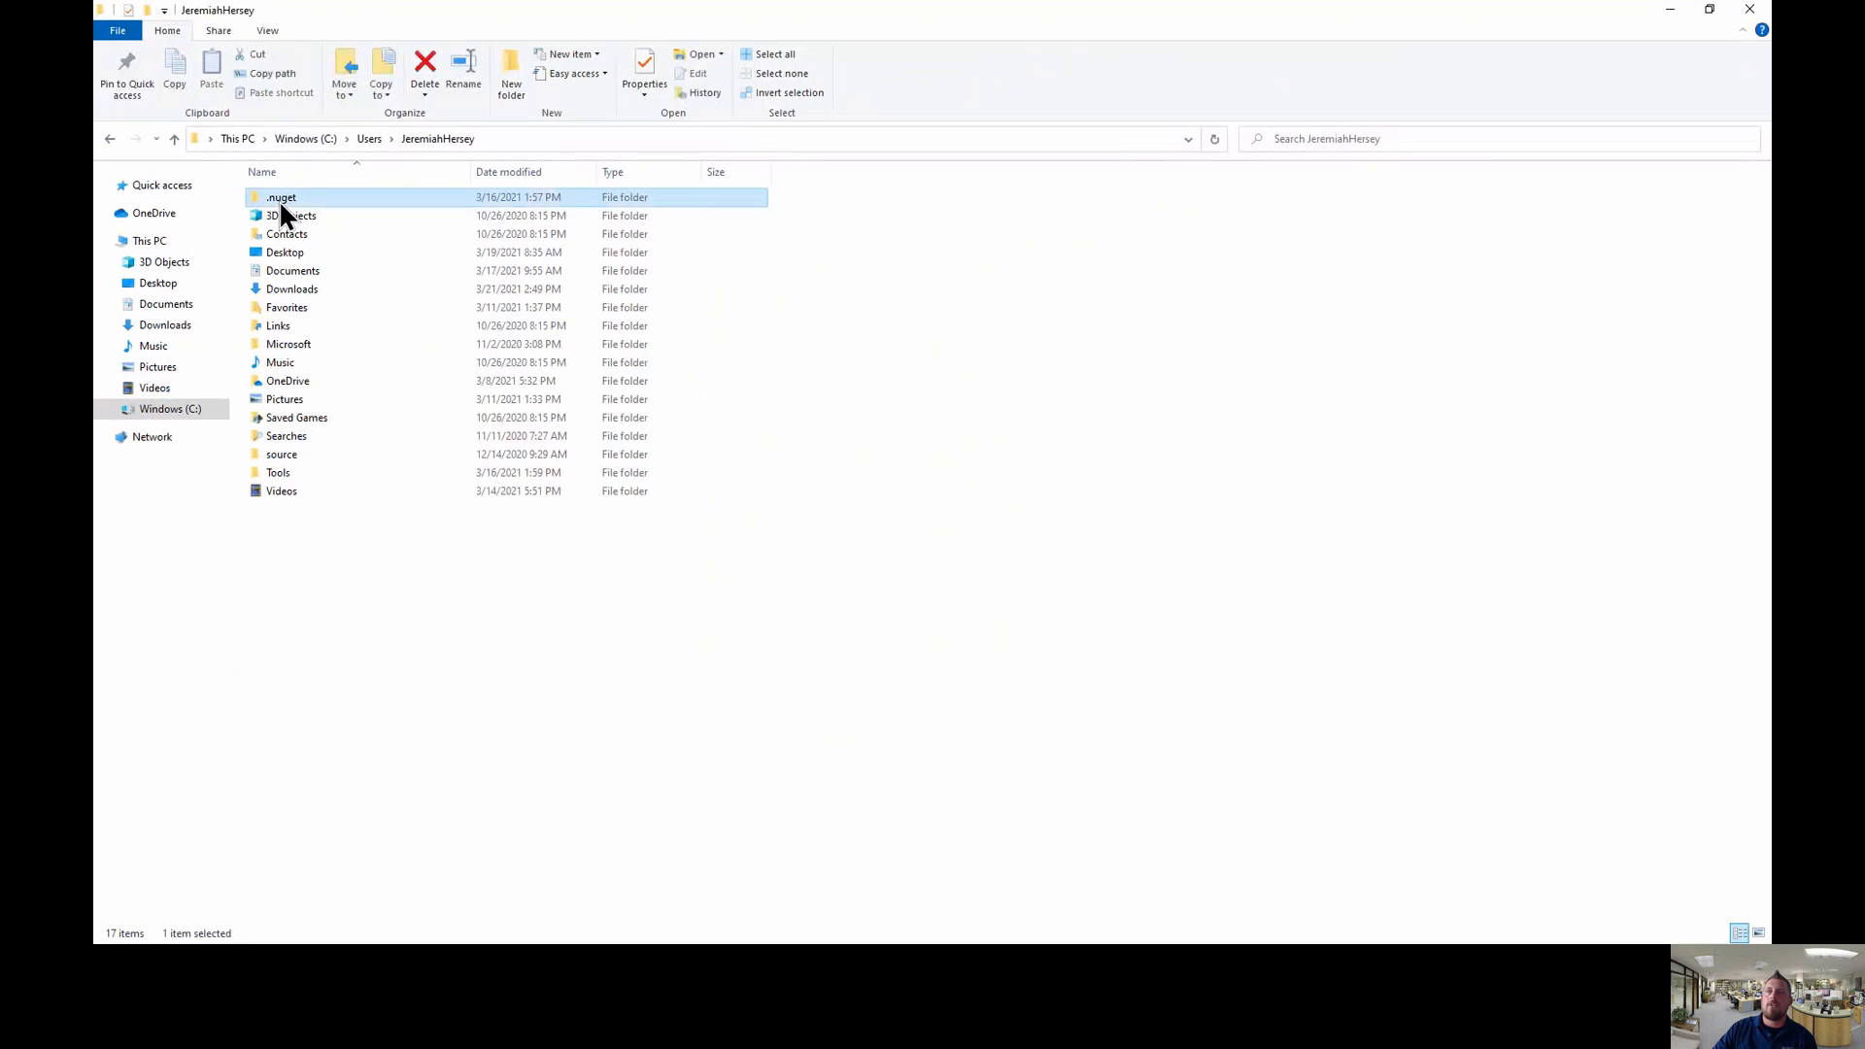
double_click(281, 205)
double_click(292, 198)
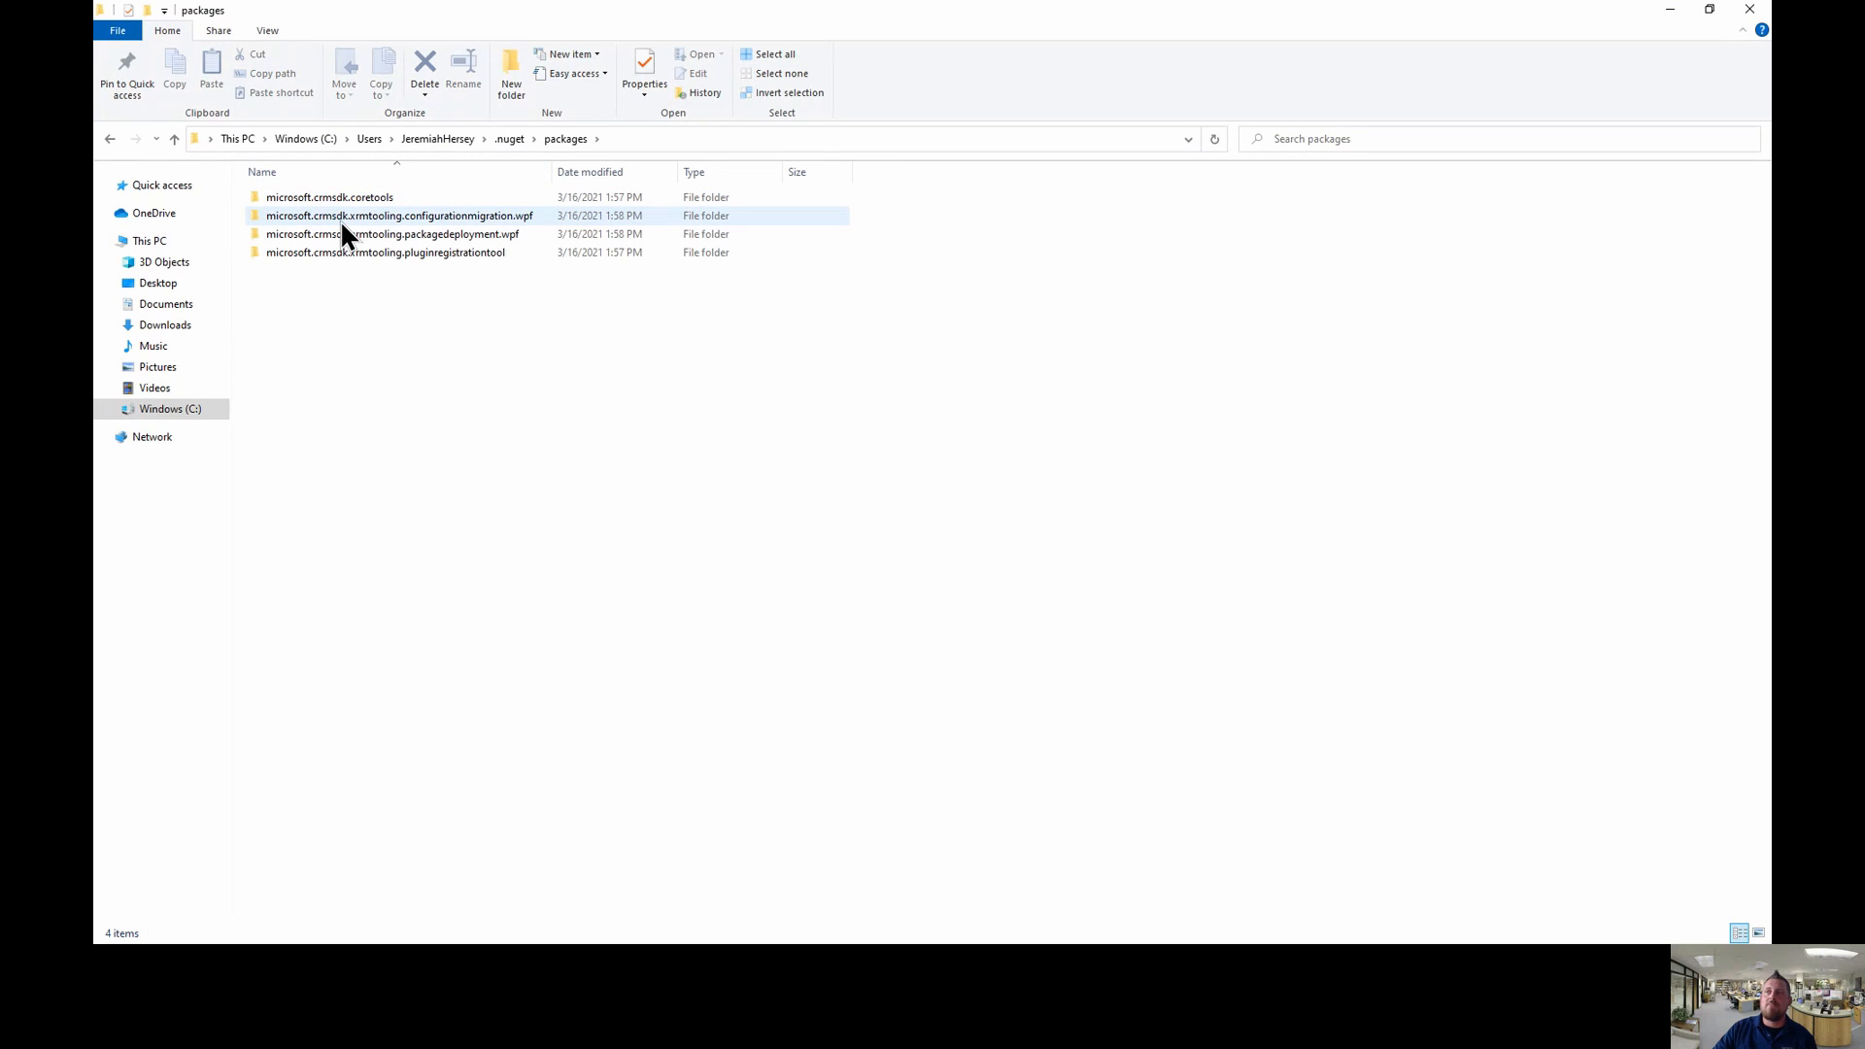
- Open microsoft.crmsdk.xrmtooling.configurationmigration.wpf > 9.1.0.34 > tools and launch DataMigrationUtility
double_click(341, 216)
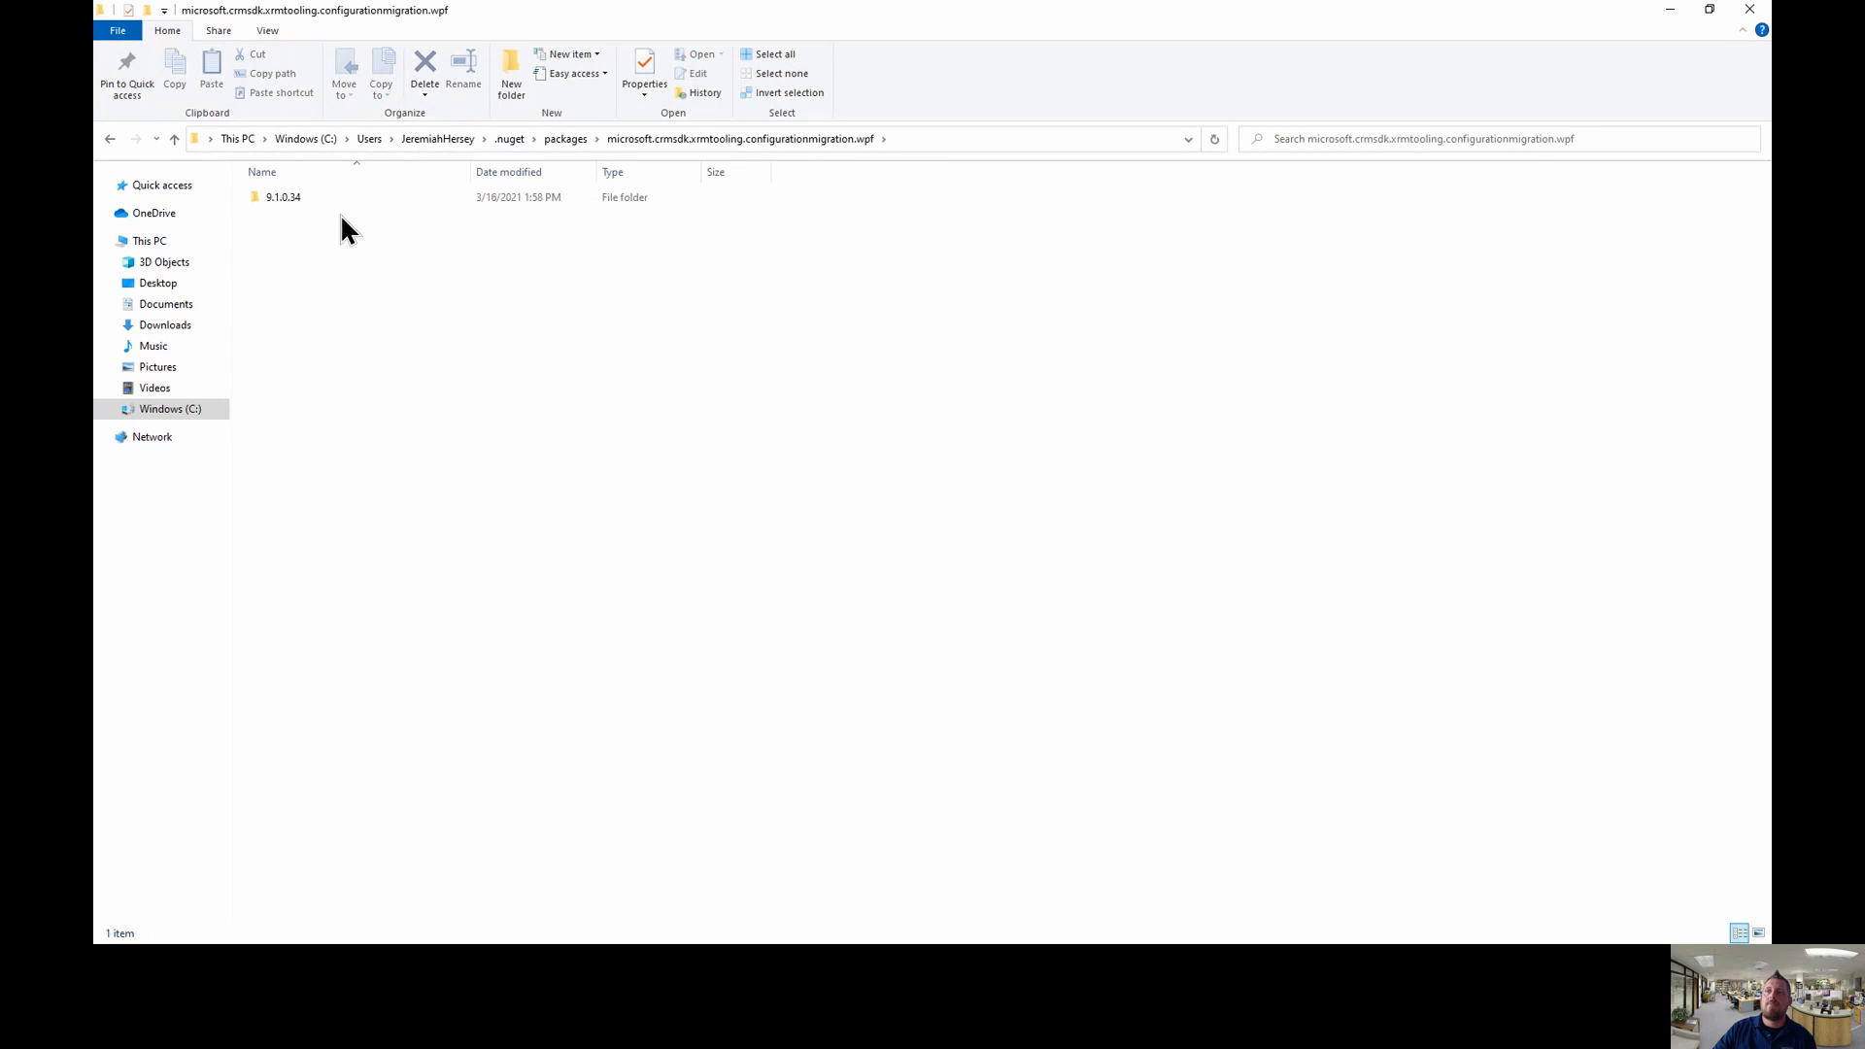
double_click(290, 199)
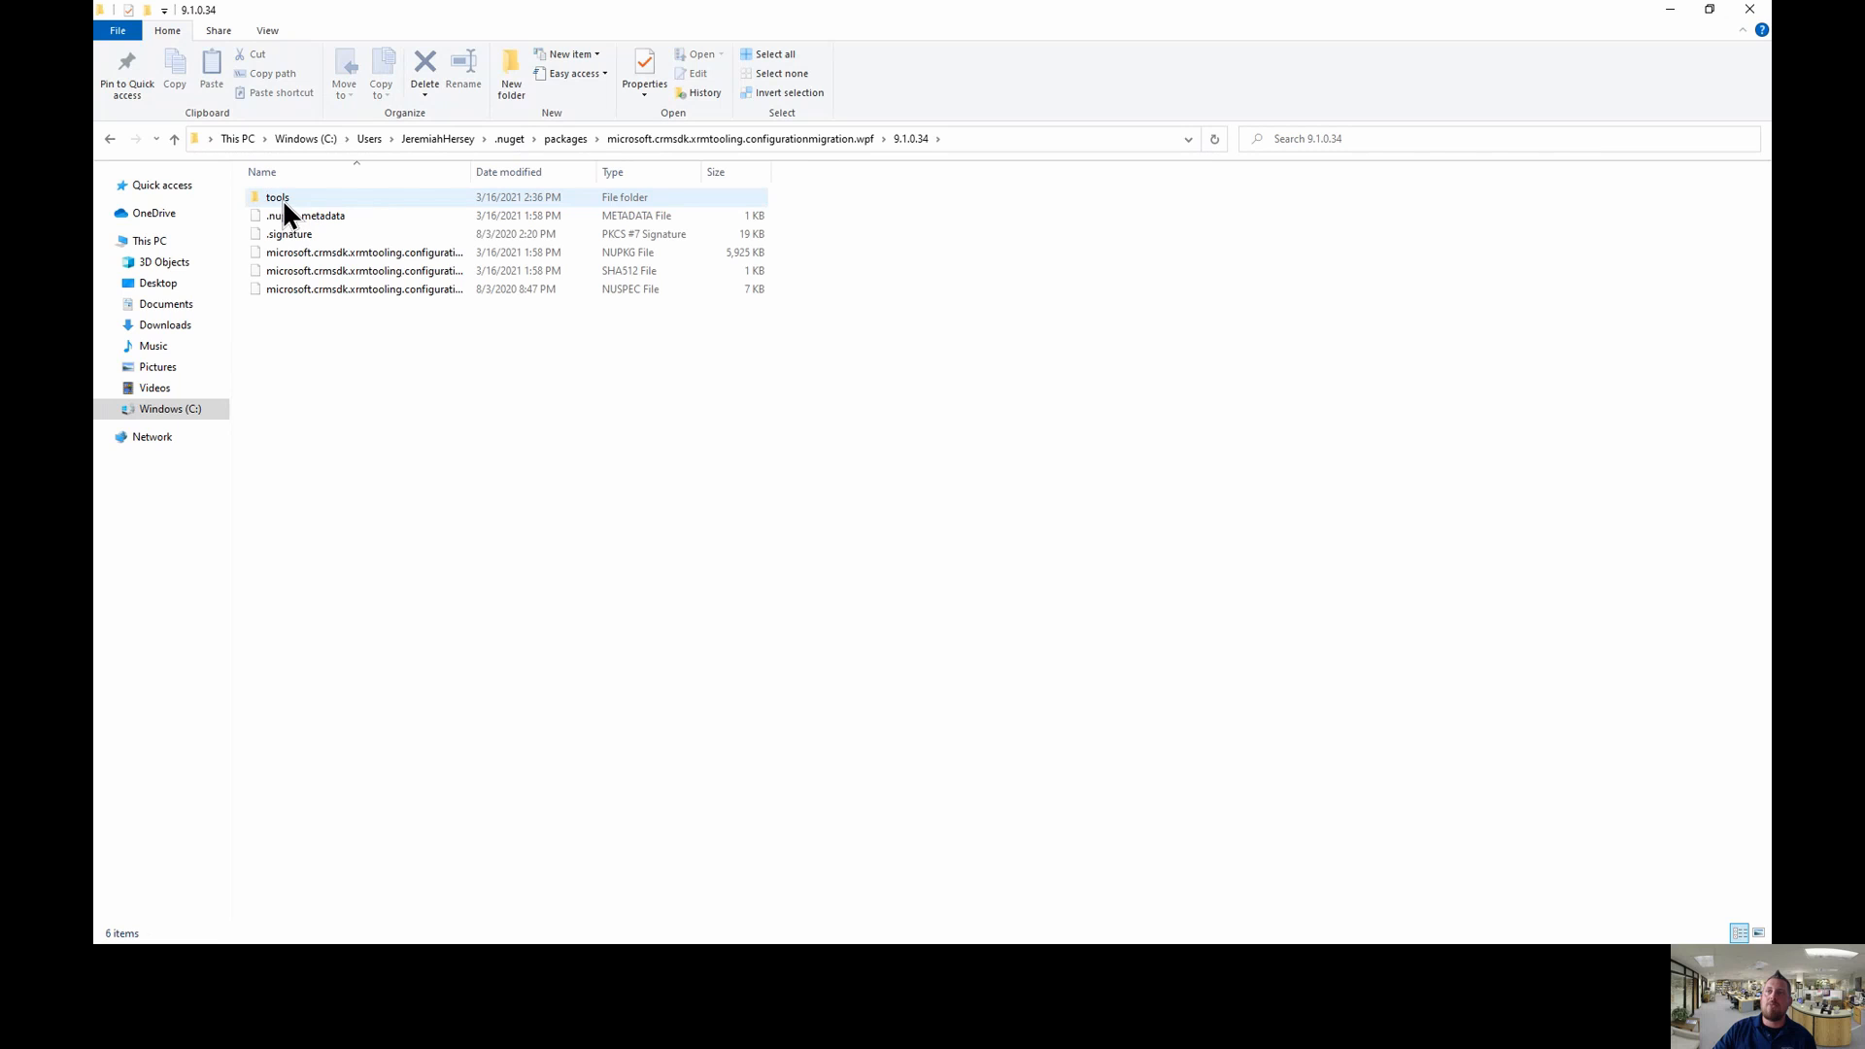
double_click(281, 198)
scroll(321, 323, "down", 6)
scroll(320, 322, "down", 3)
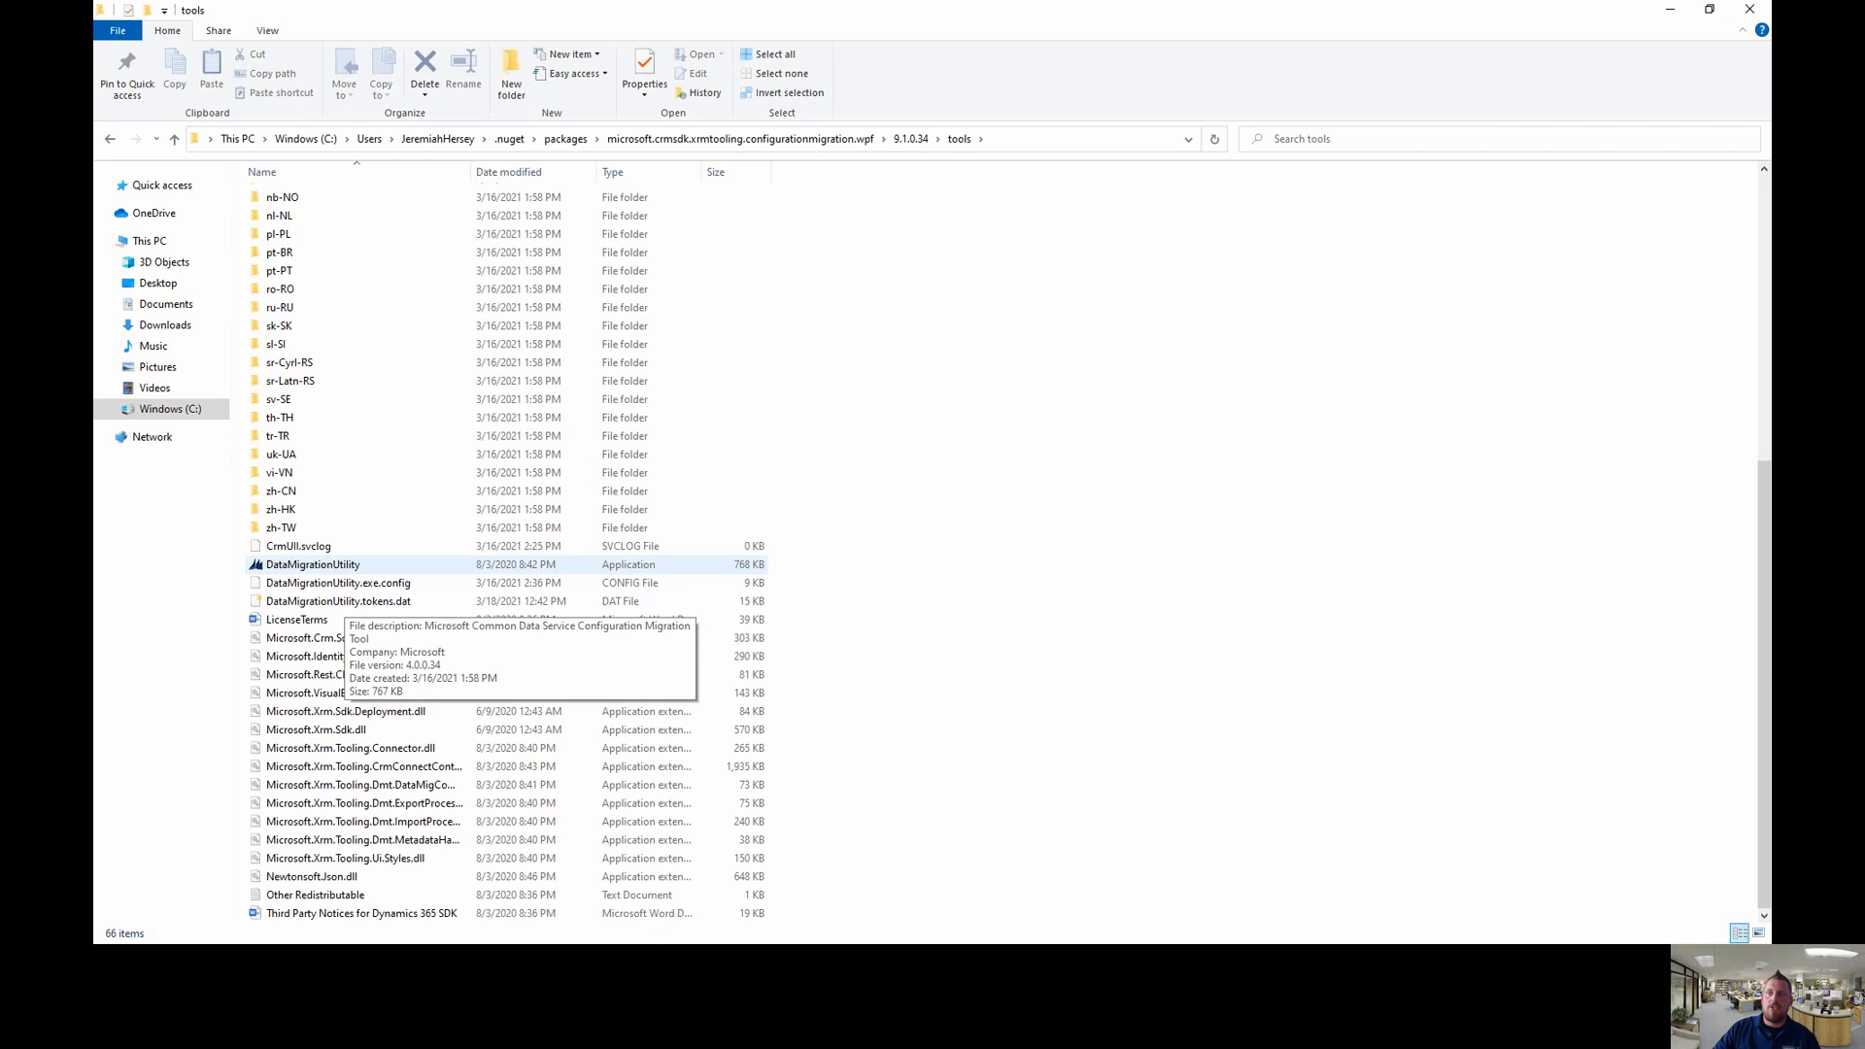
left_click_drag(129, 534, 403, 588)
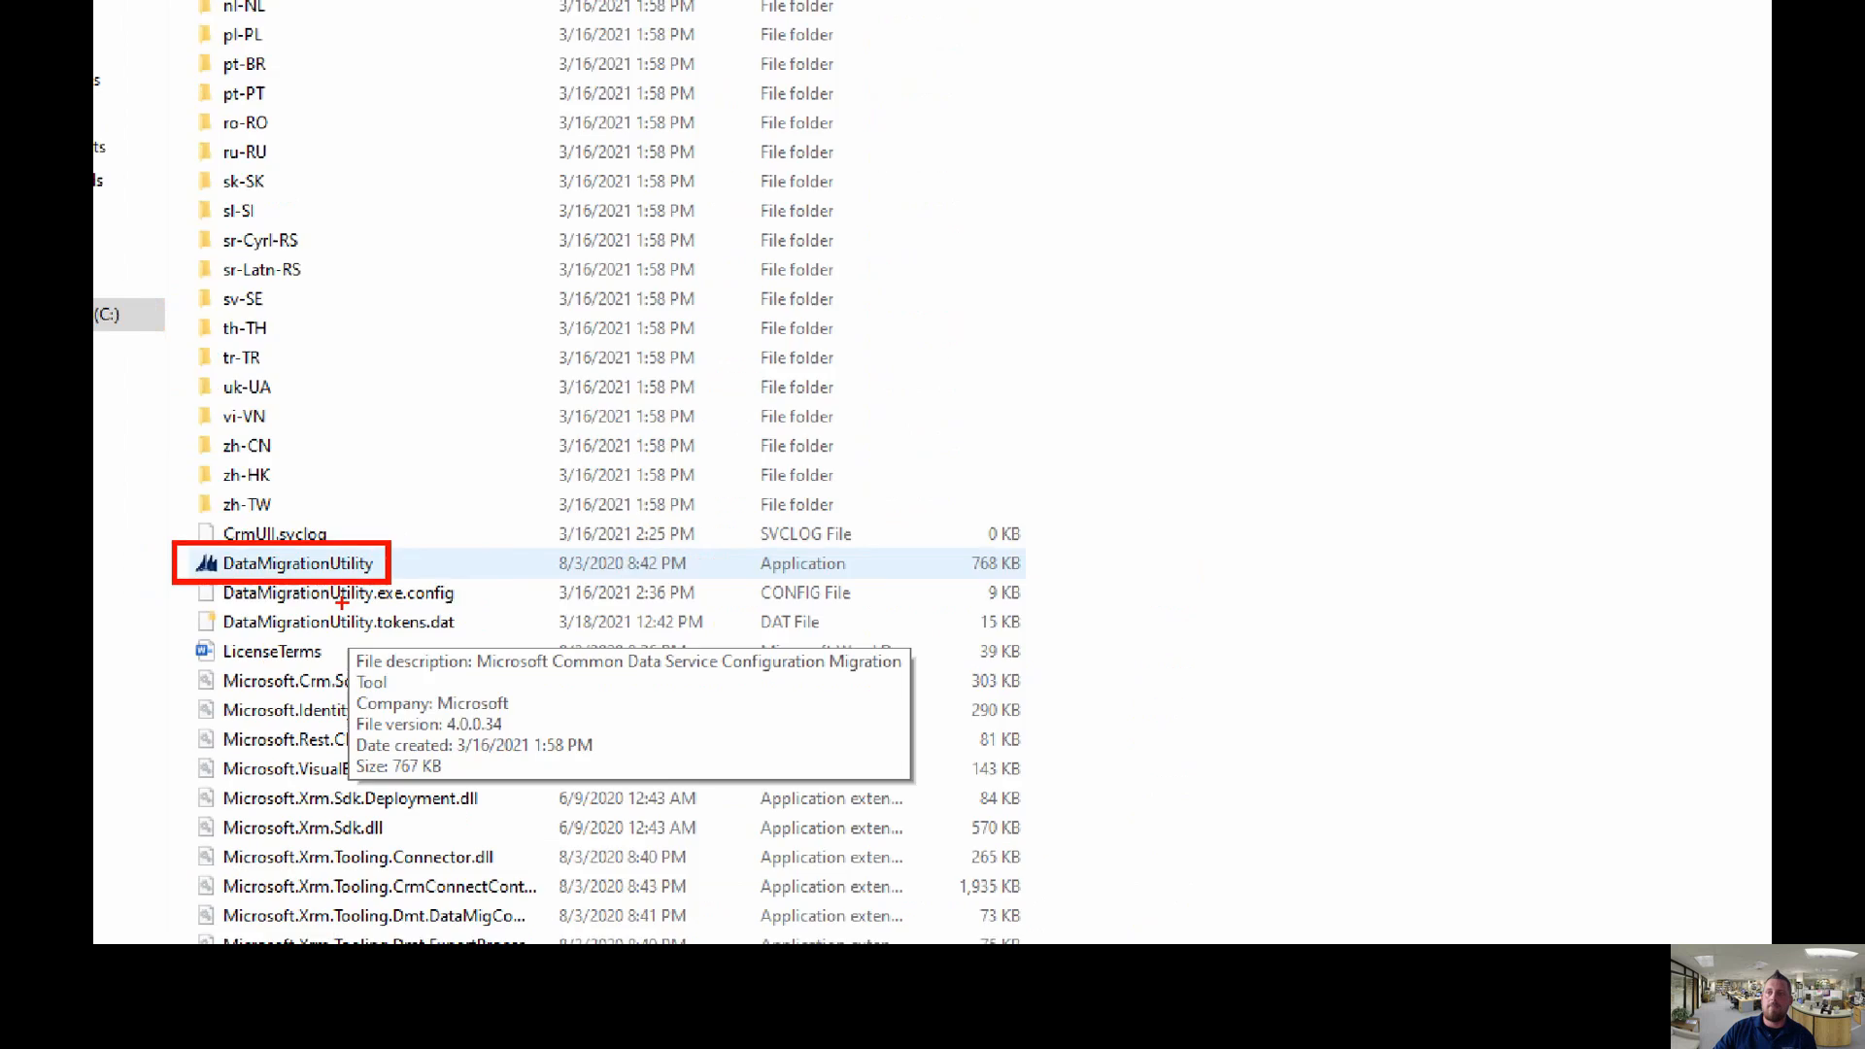
left_click(330, 564)
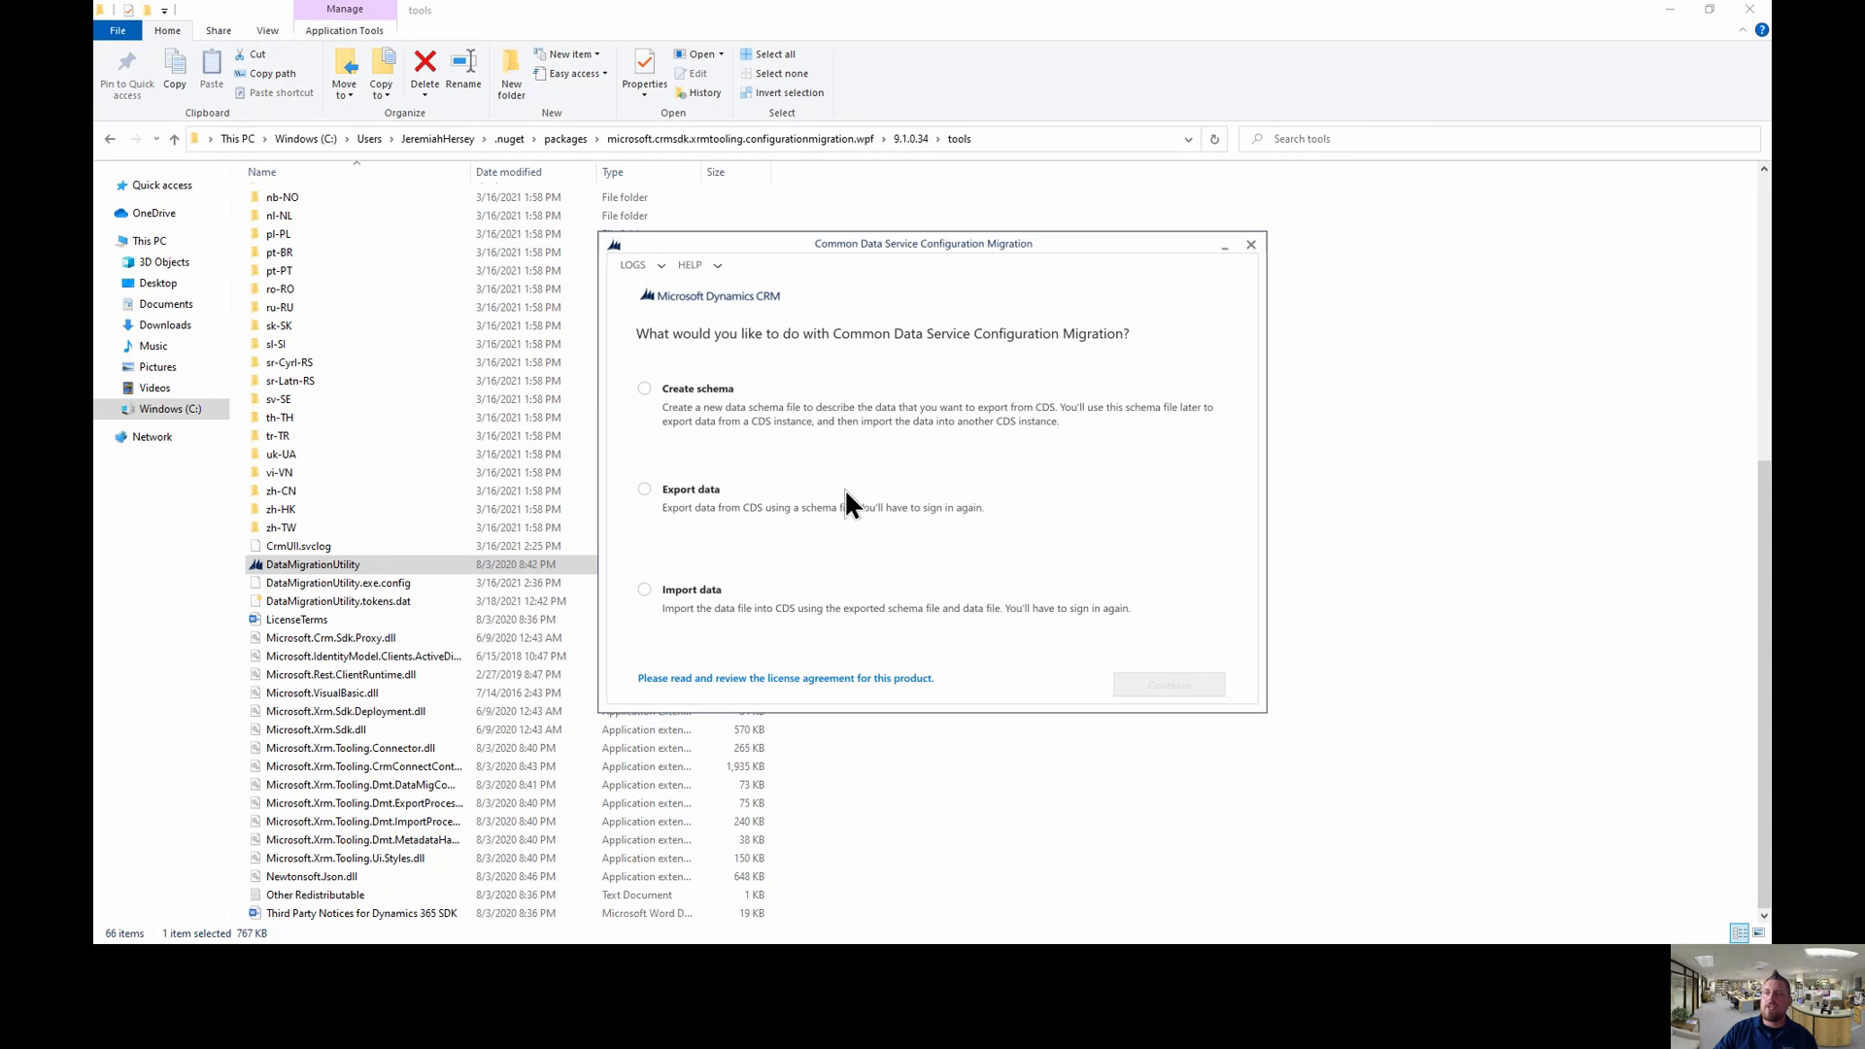
- Choose Export data, sign in with your Microsoft account e-mail, and connect to the source organization
left_click(645, 492)
left_click(1179, 684)
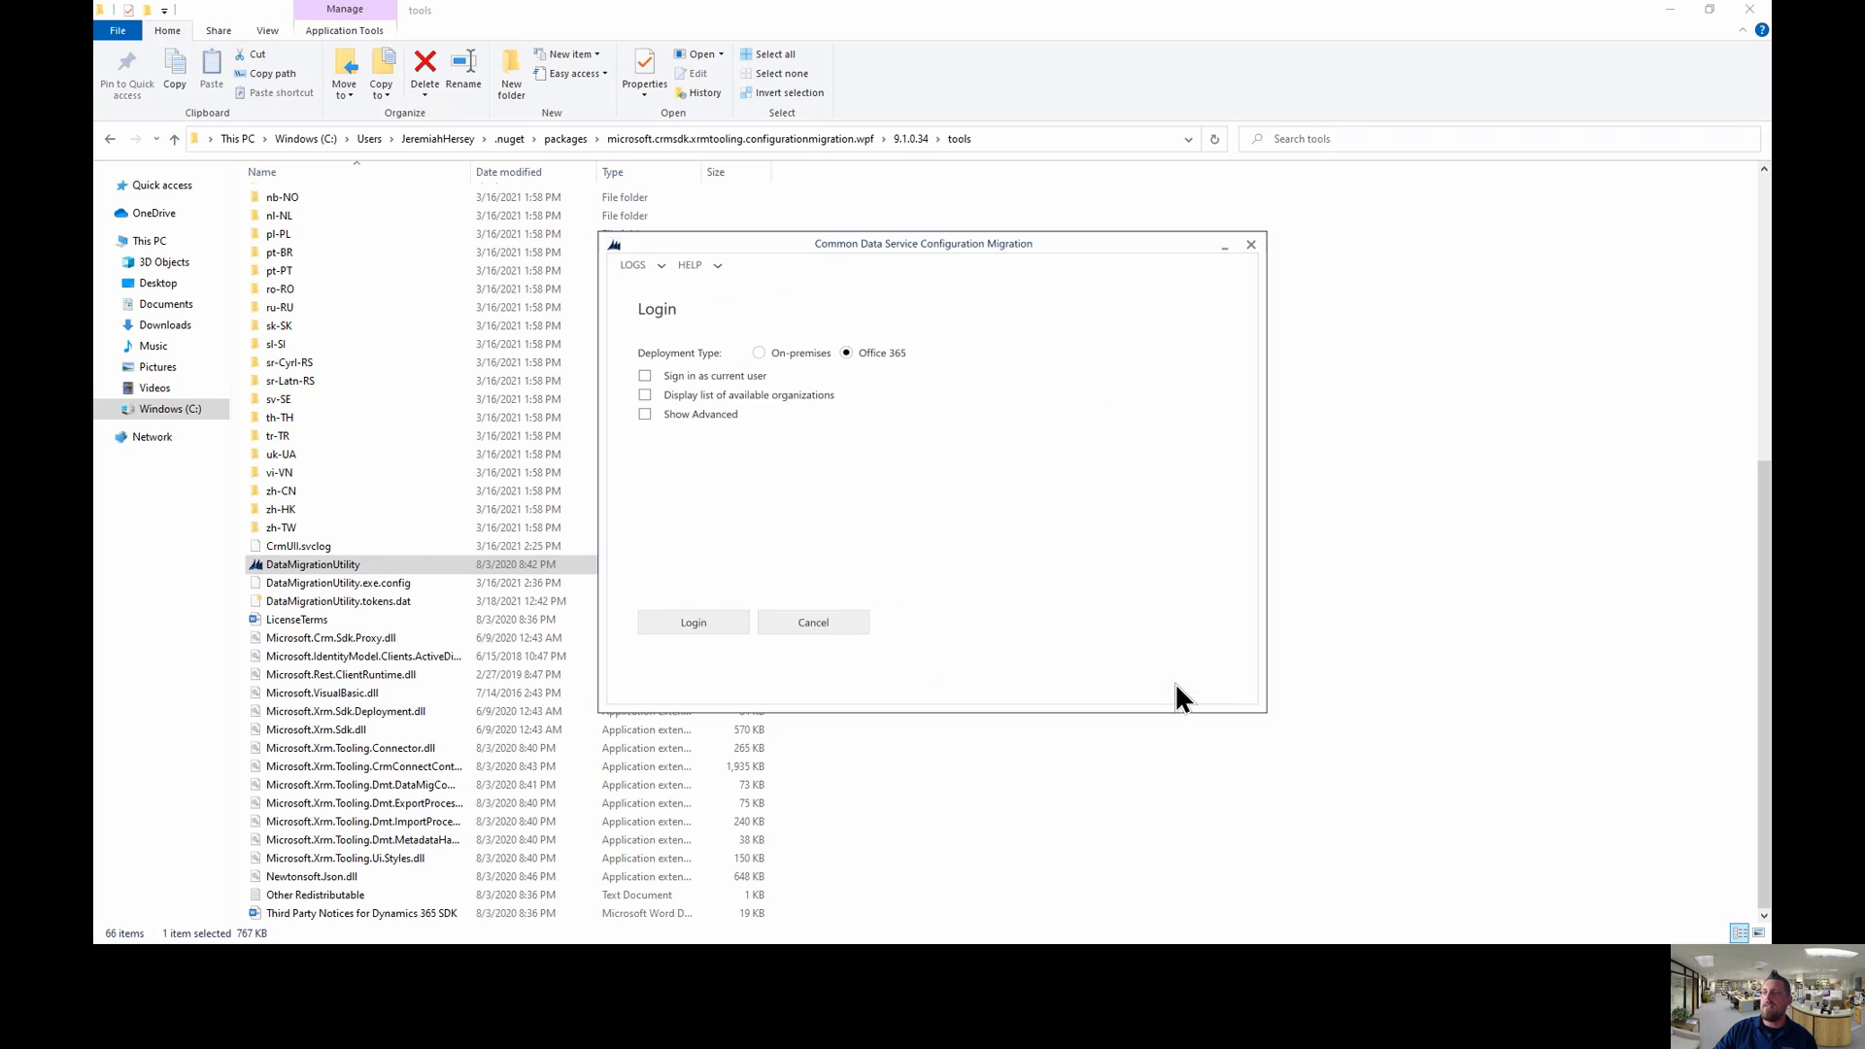
left_click(645, 395)
left_click(694, 623)
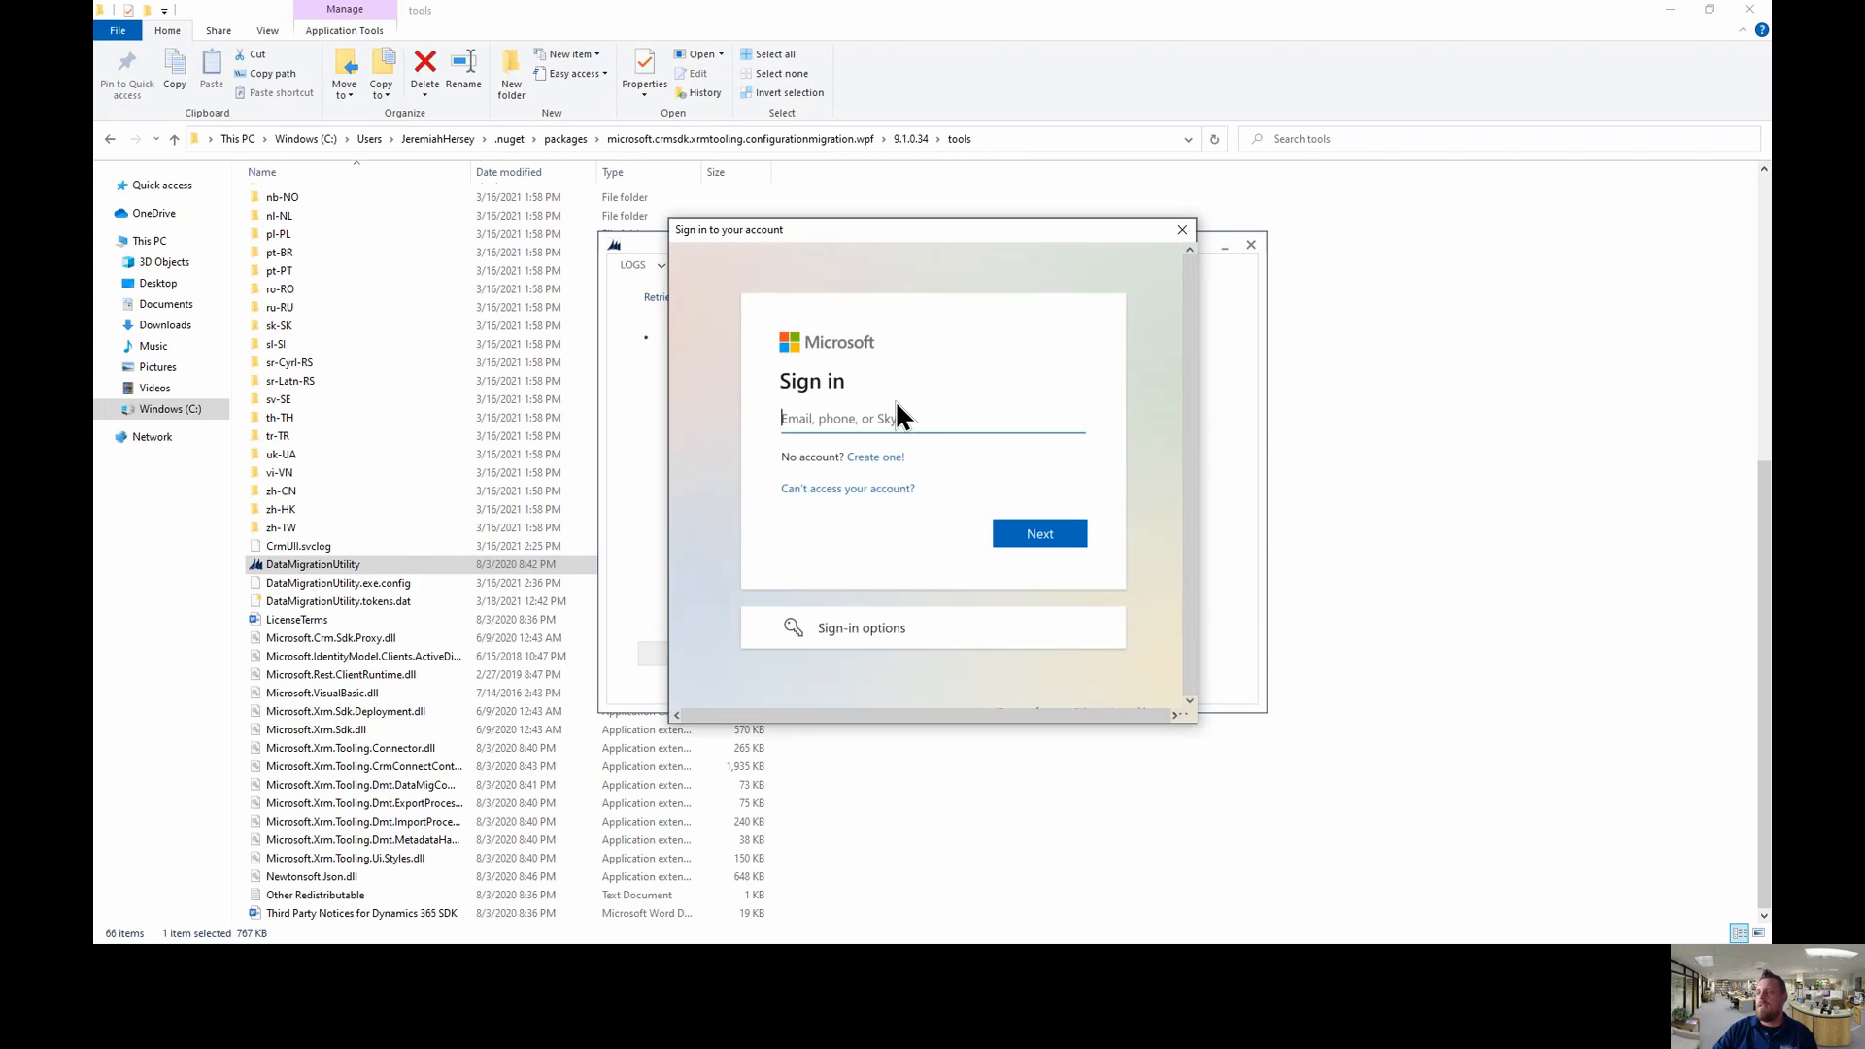
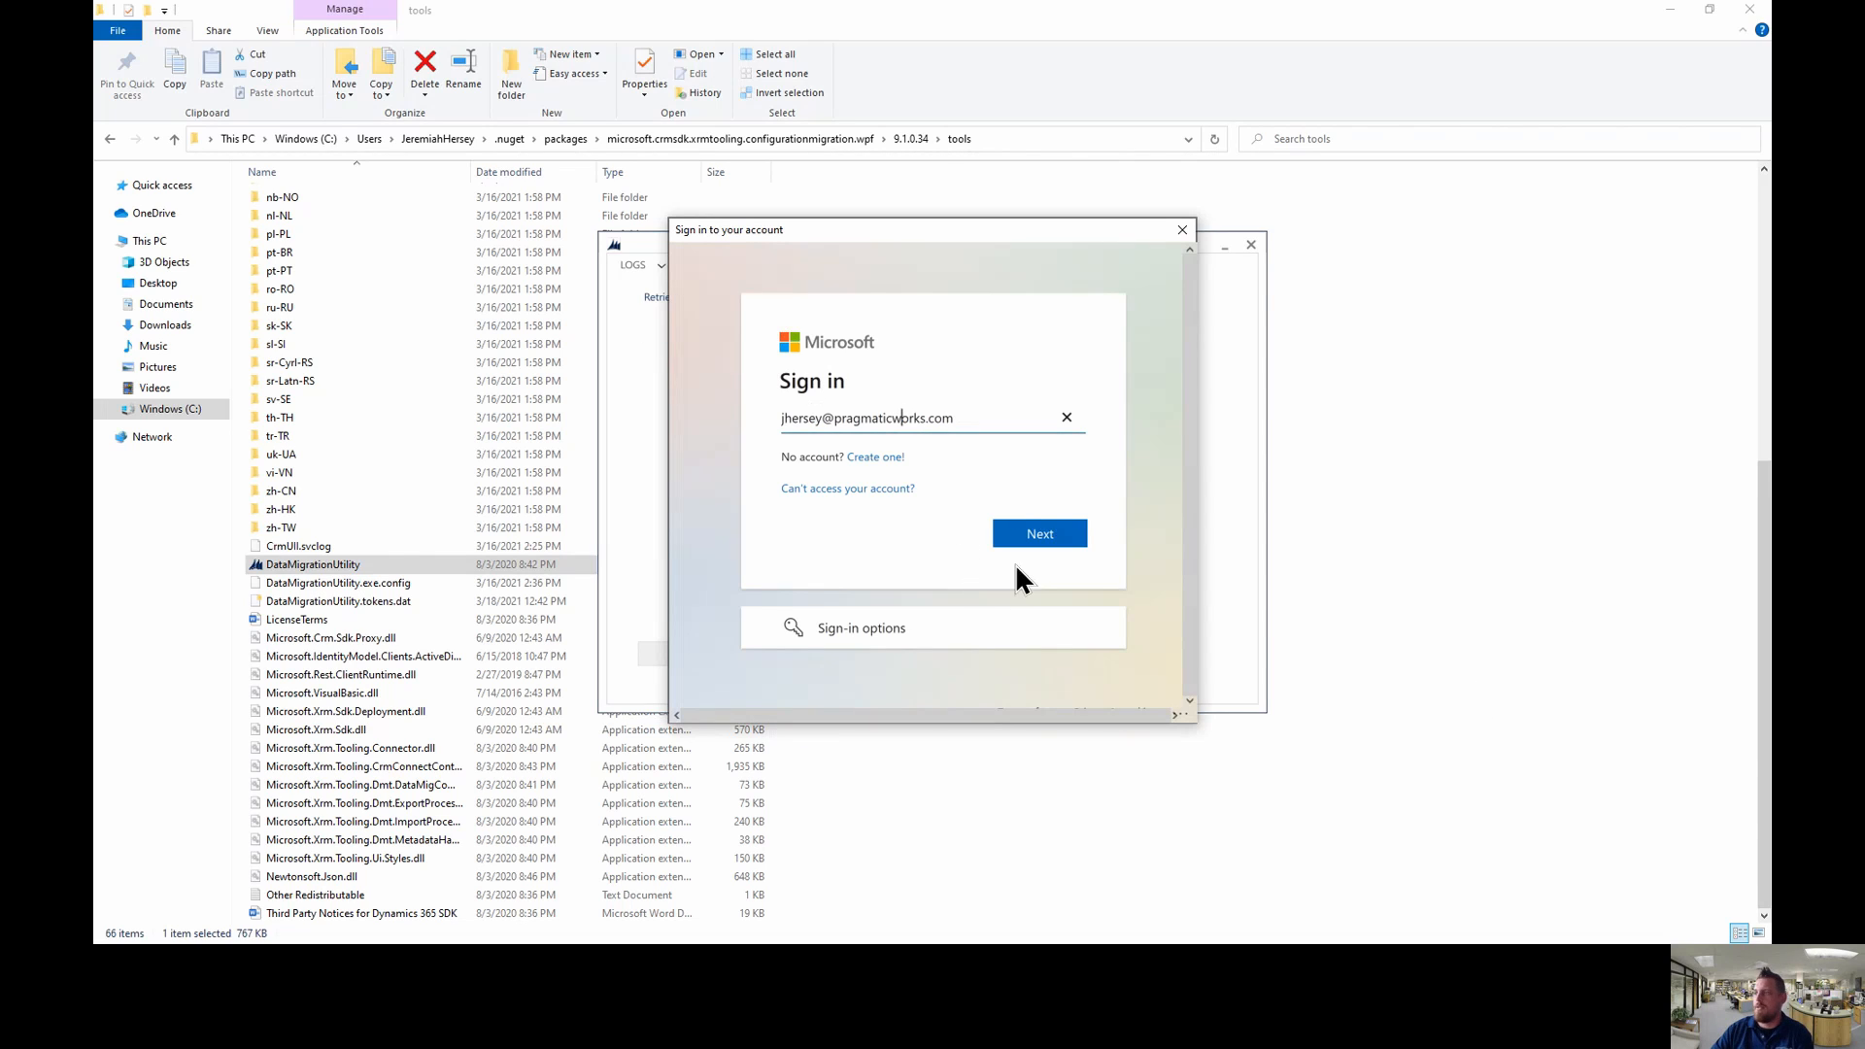
left_click(1033, 534)
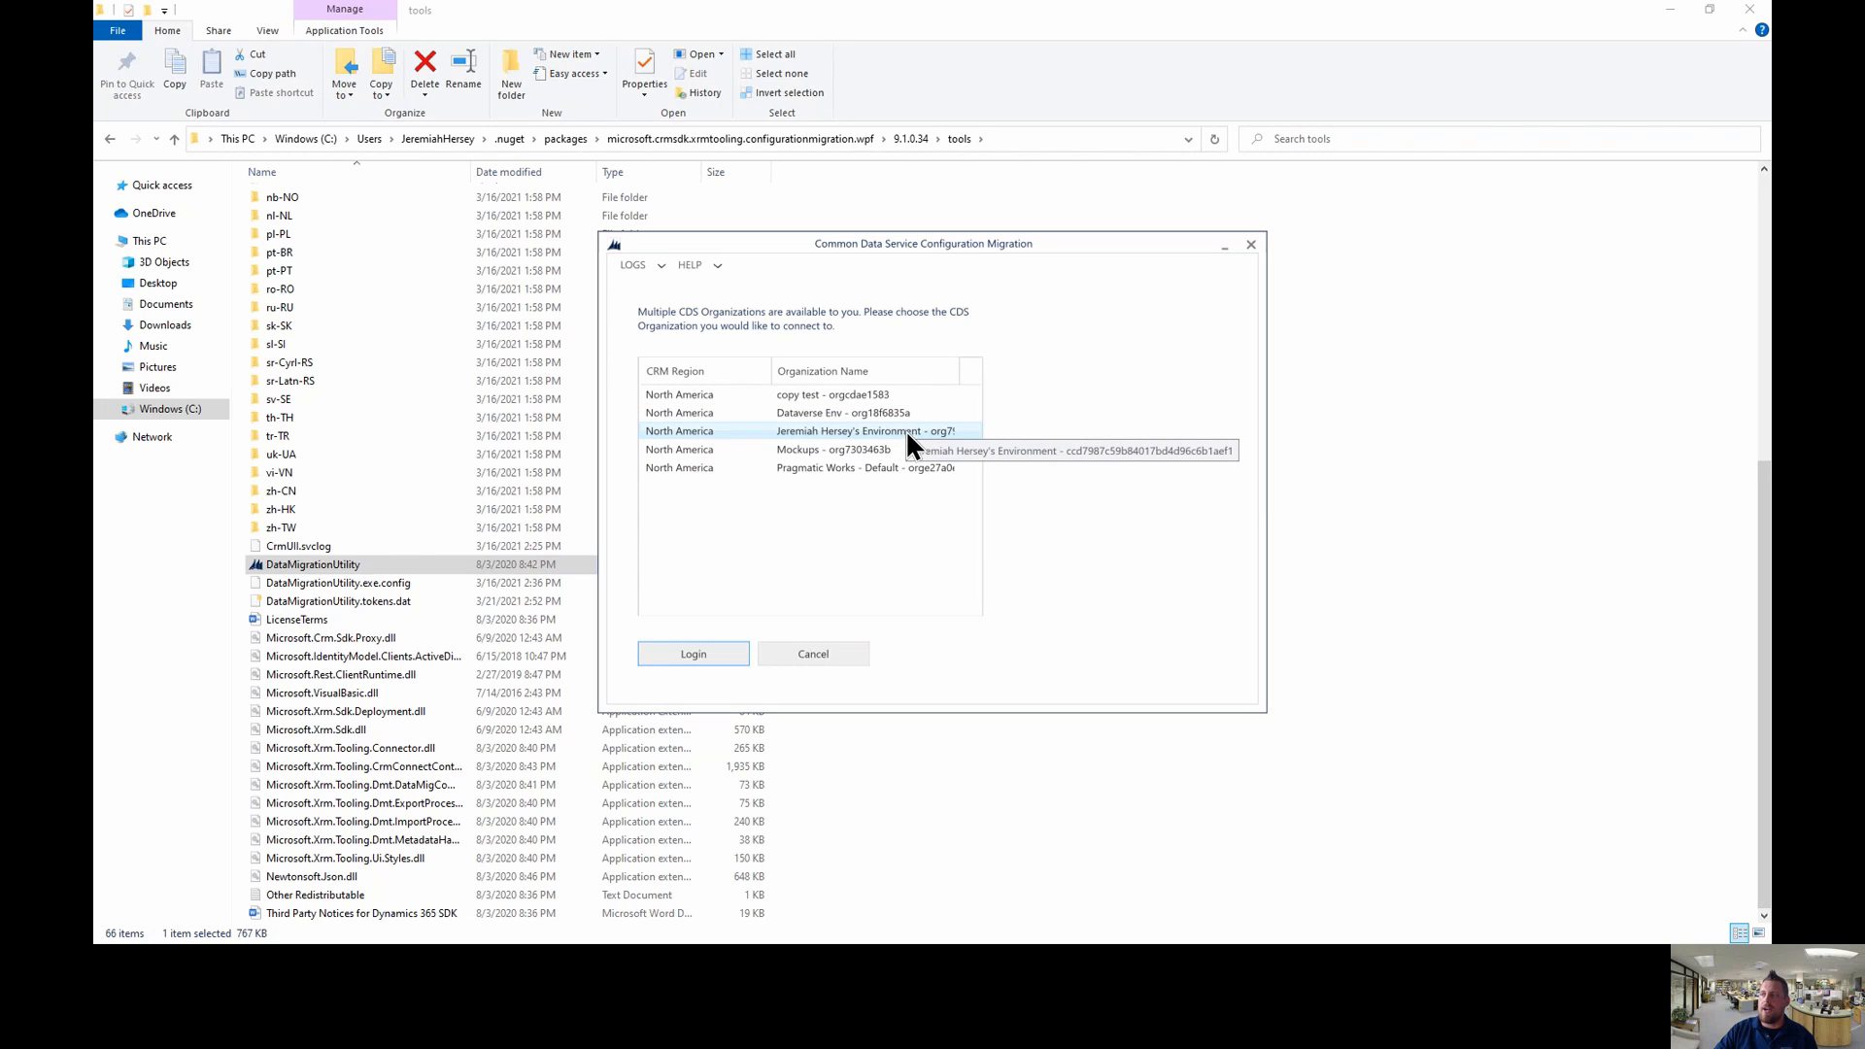
left_click(695, 656)
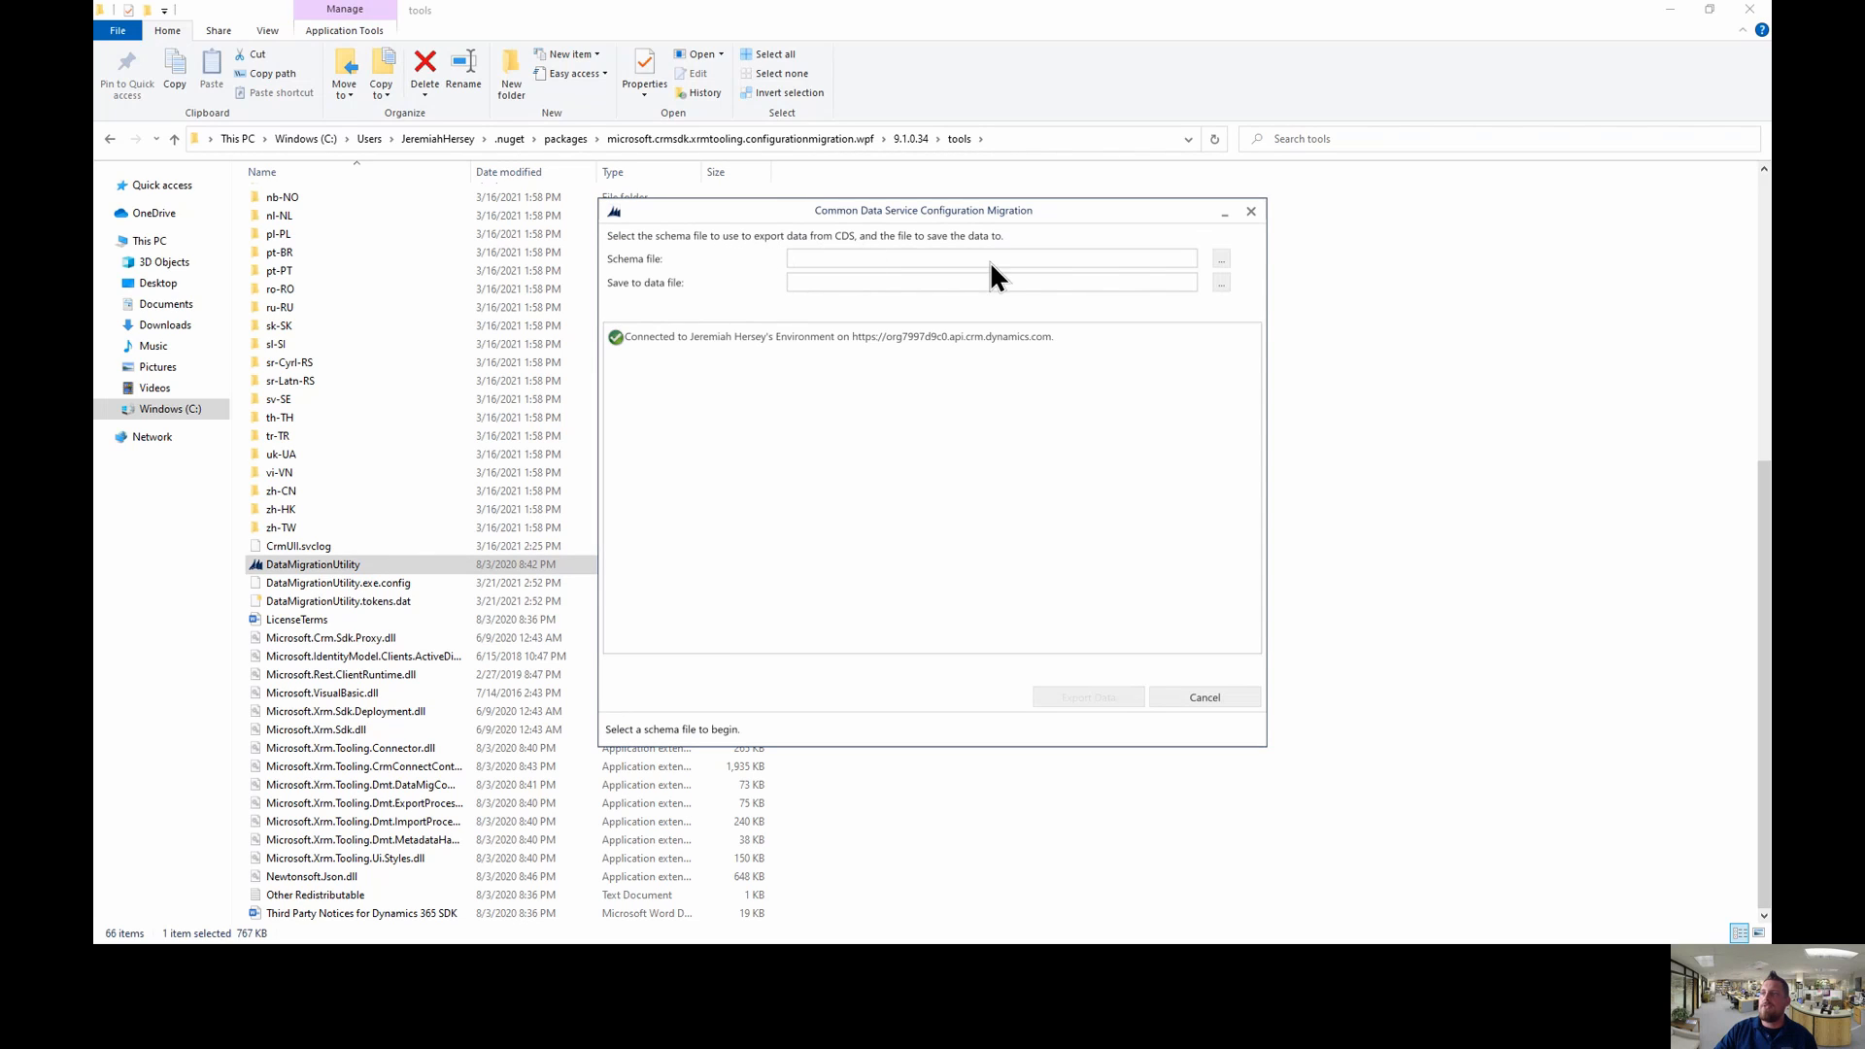
- Load CommonDataService_Starter_Portal (1).xml as the export schema file
left_click(1221, 258)
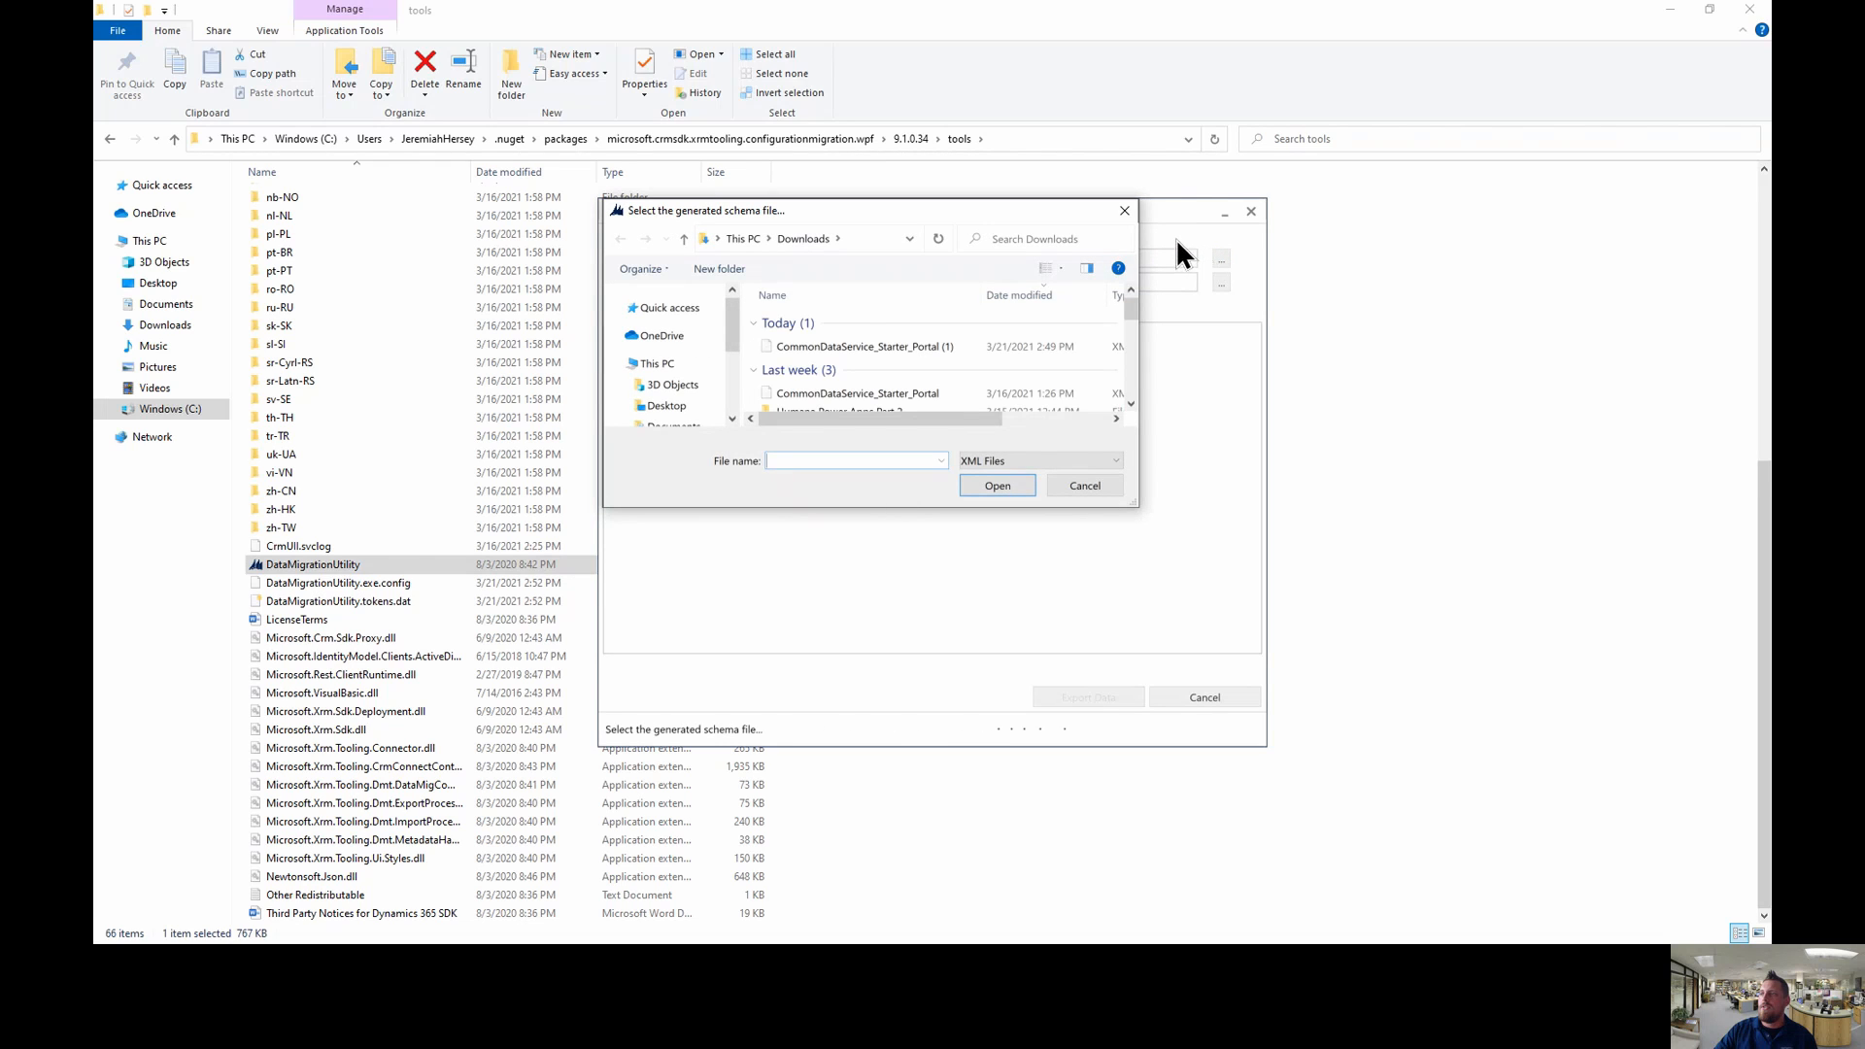
left_click(882, 346)
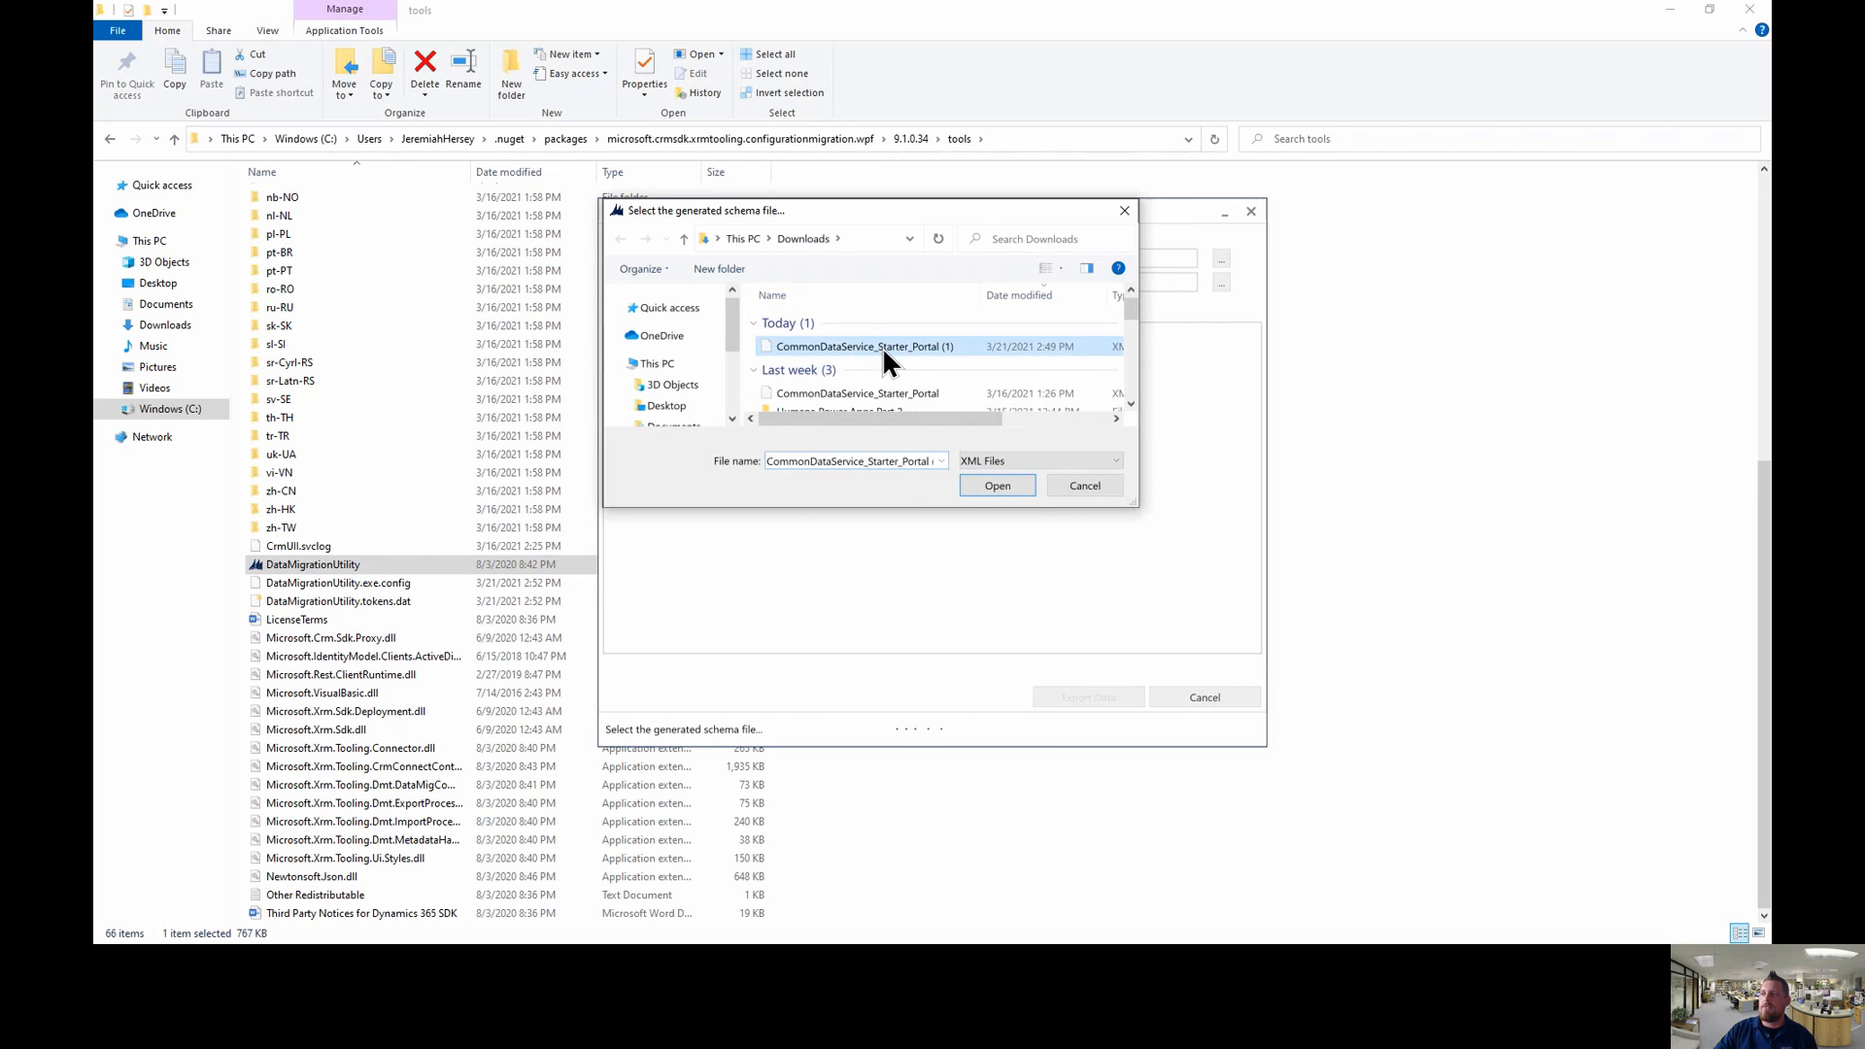
left_click(998, 486)
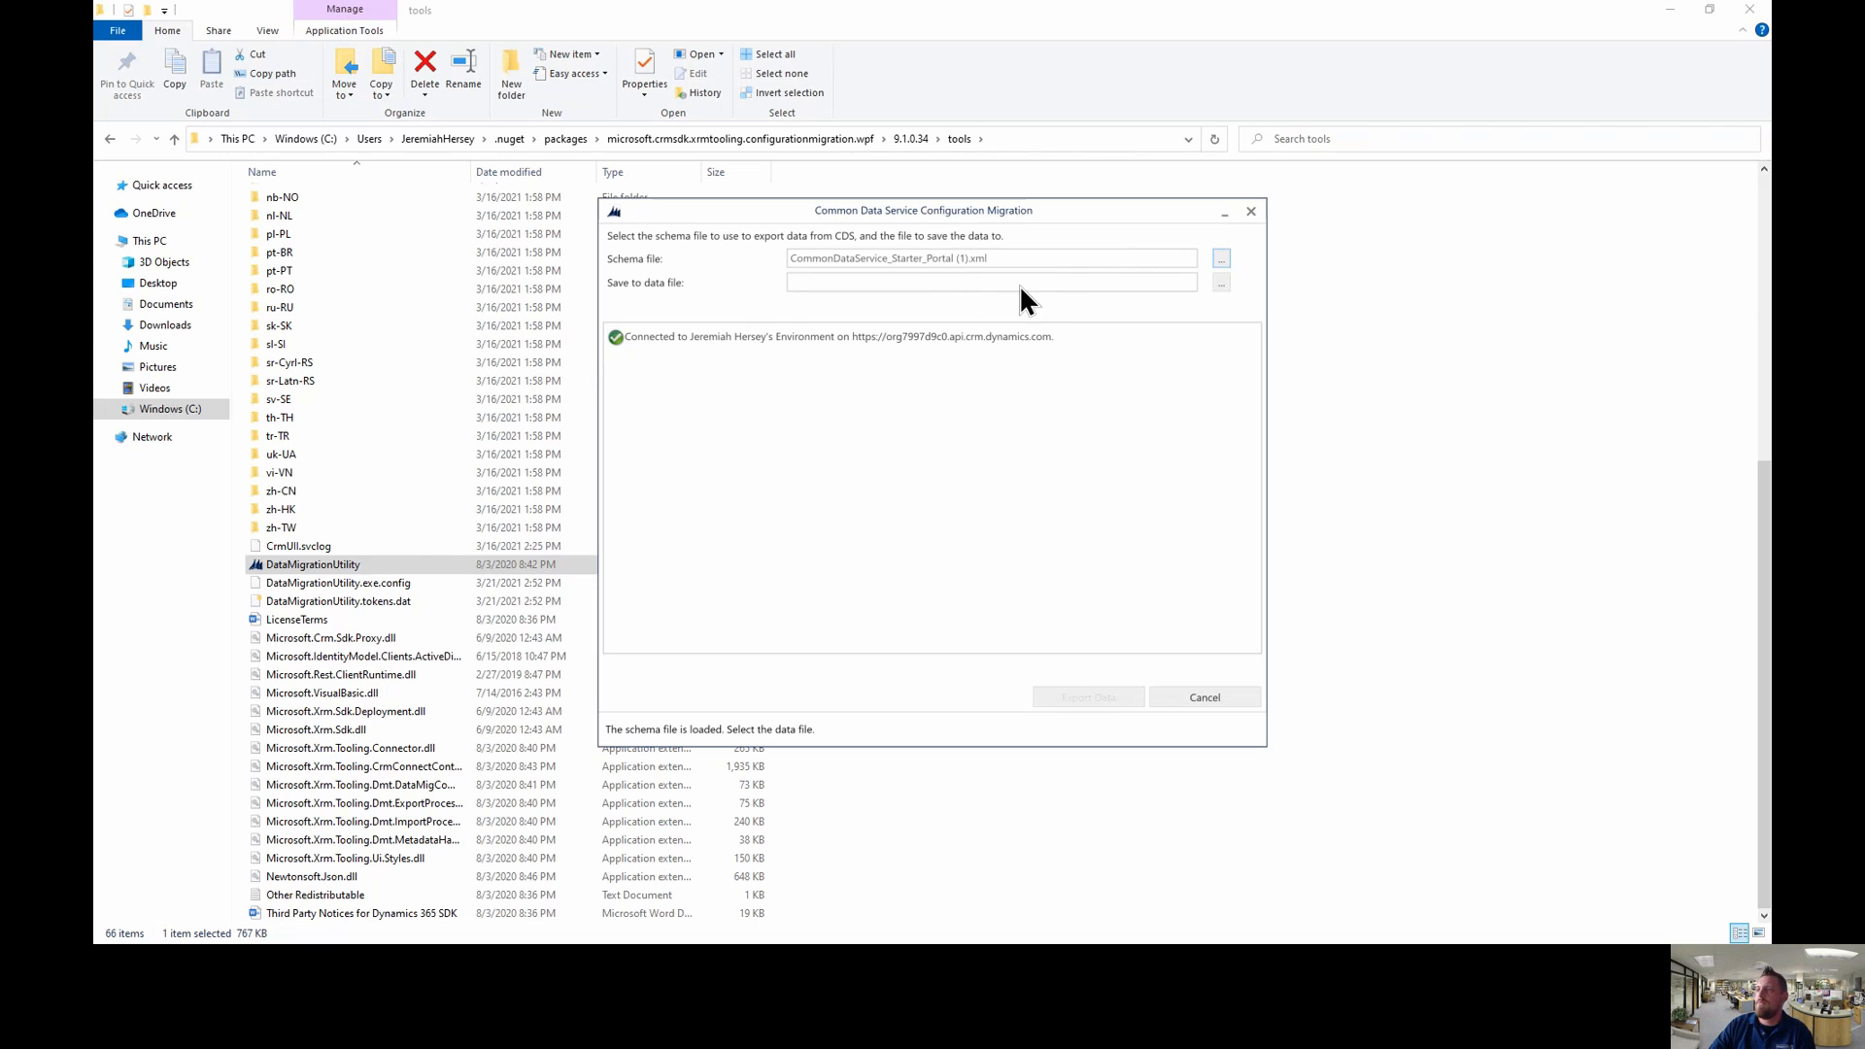
- Set the export data file name to data2.zip
left_click(1222, 282)
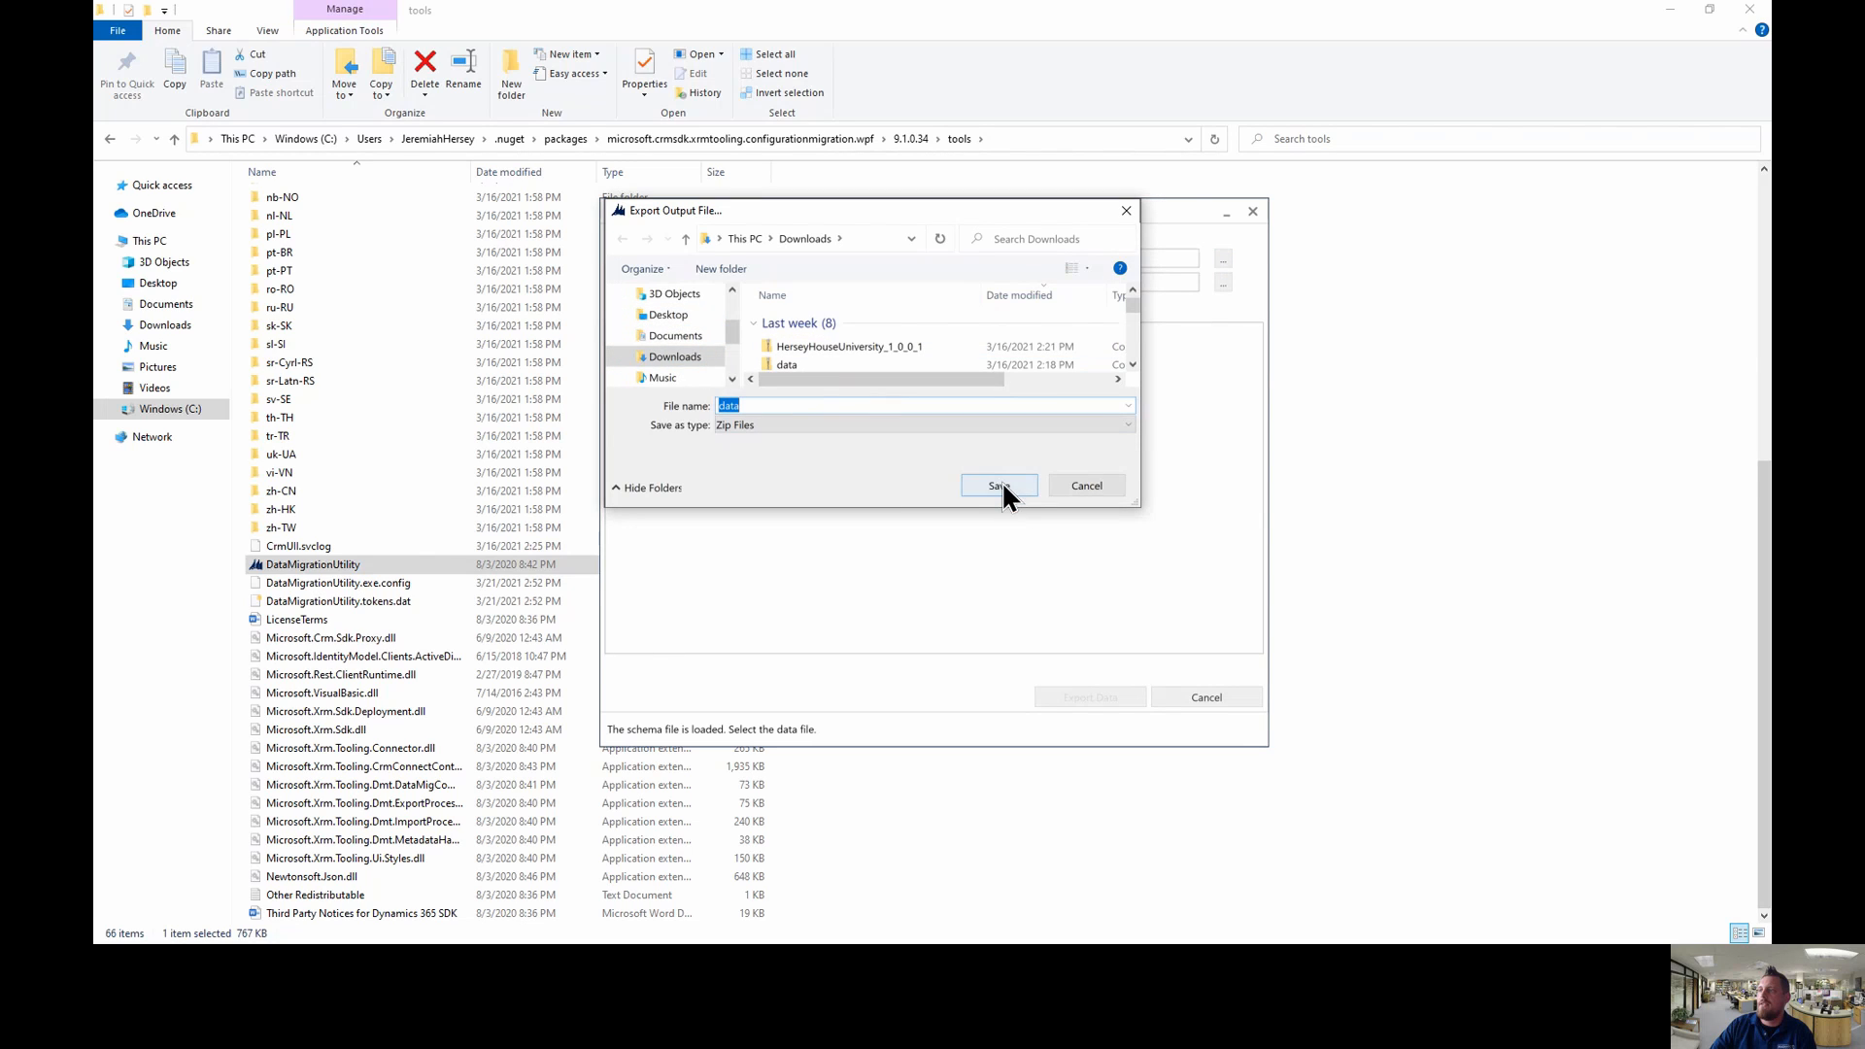
left_click(783, 404)
type("2")
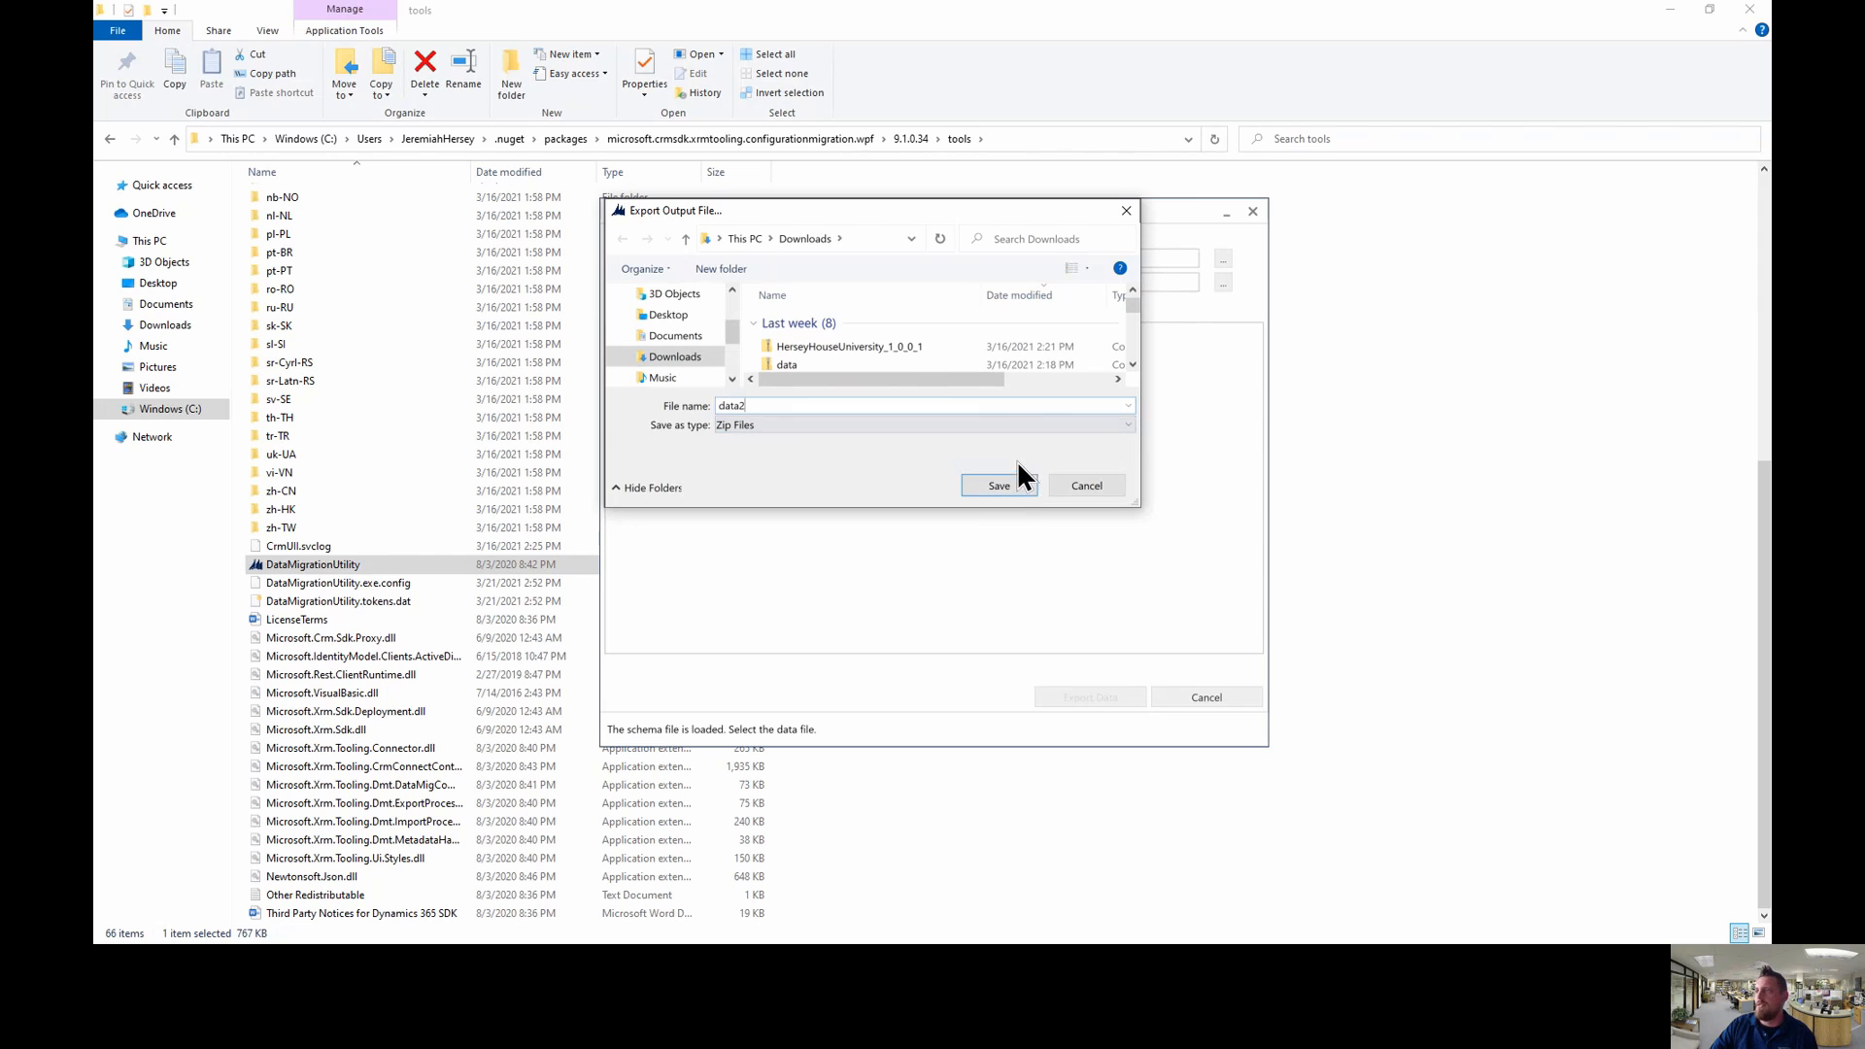
left_click(999, 488)
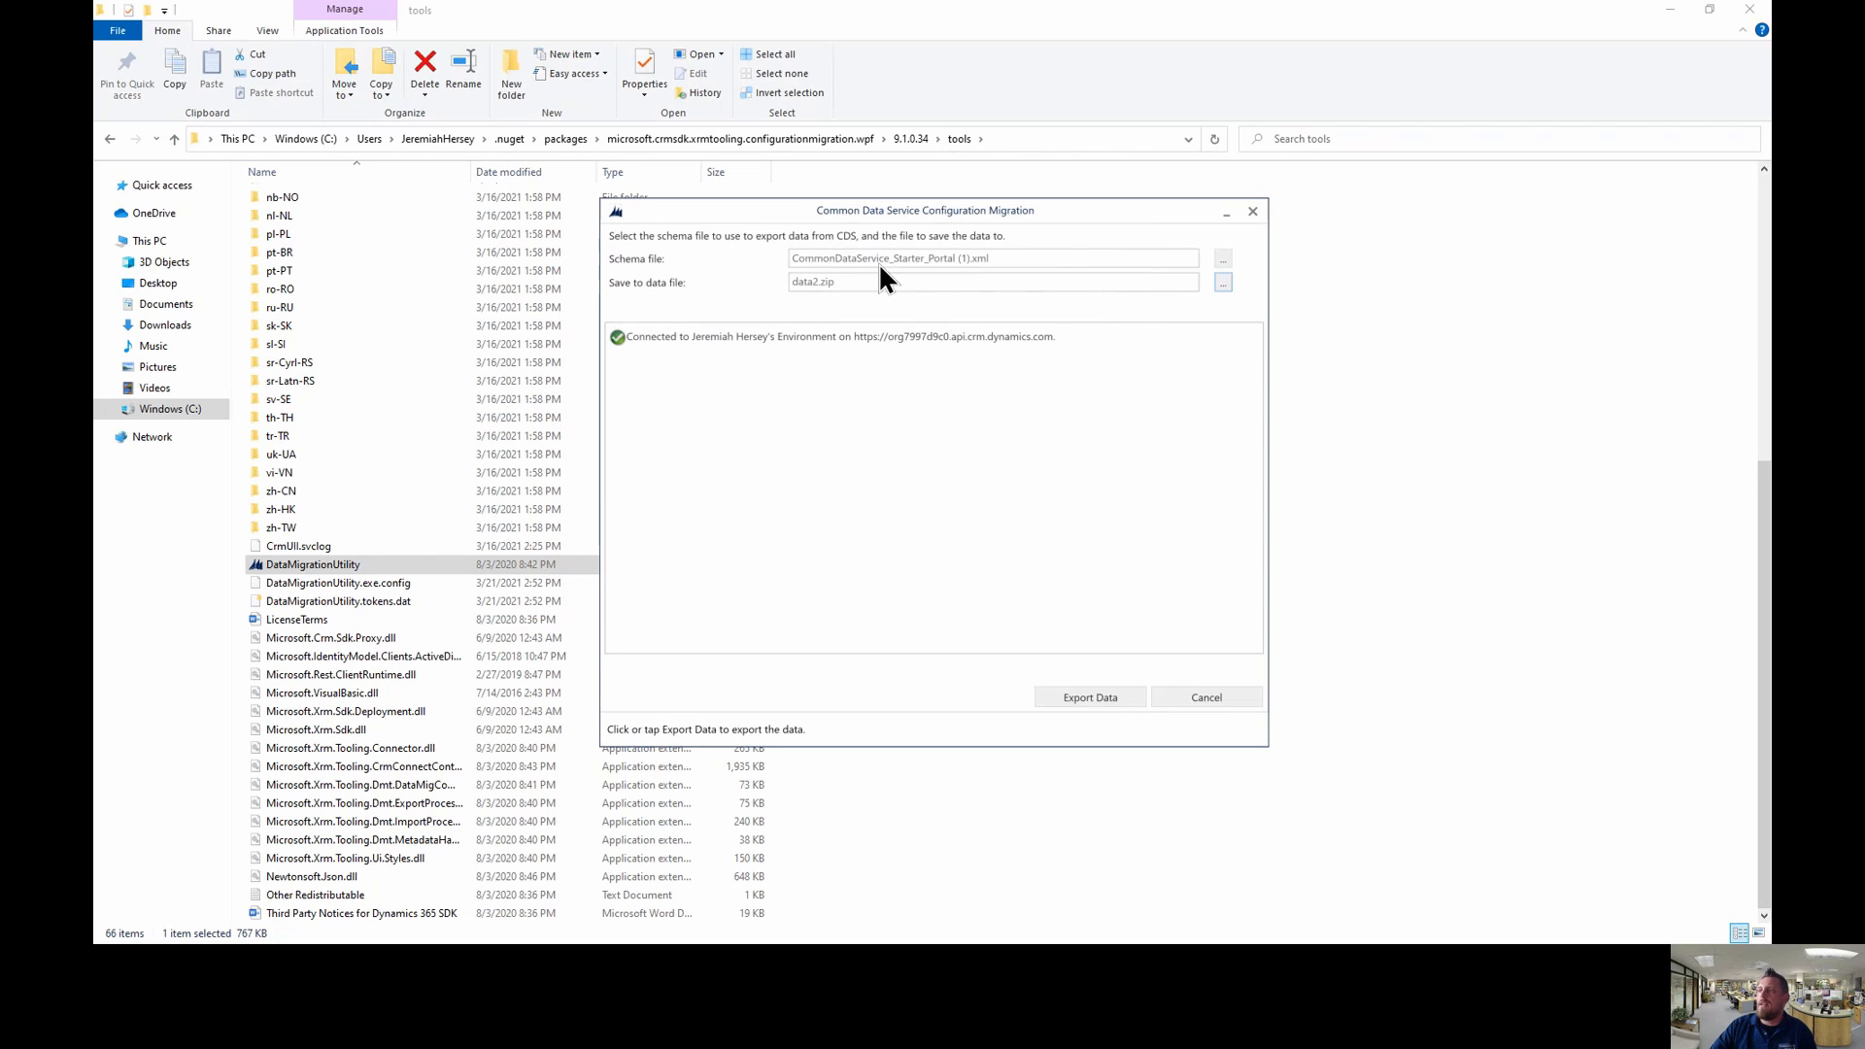
left_click(1098, 696)
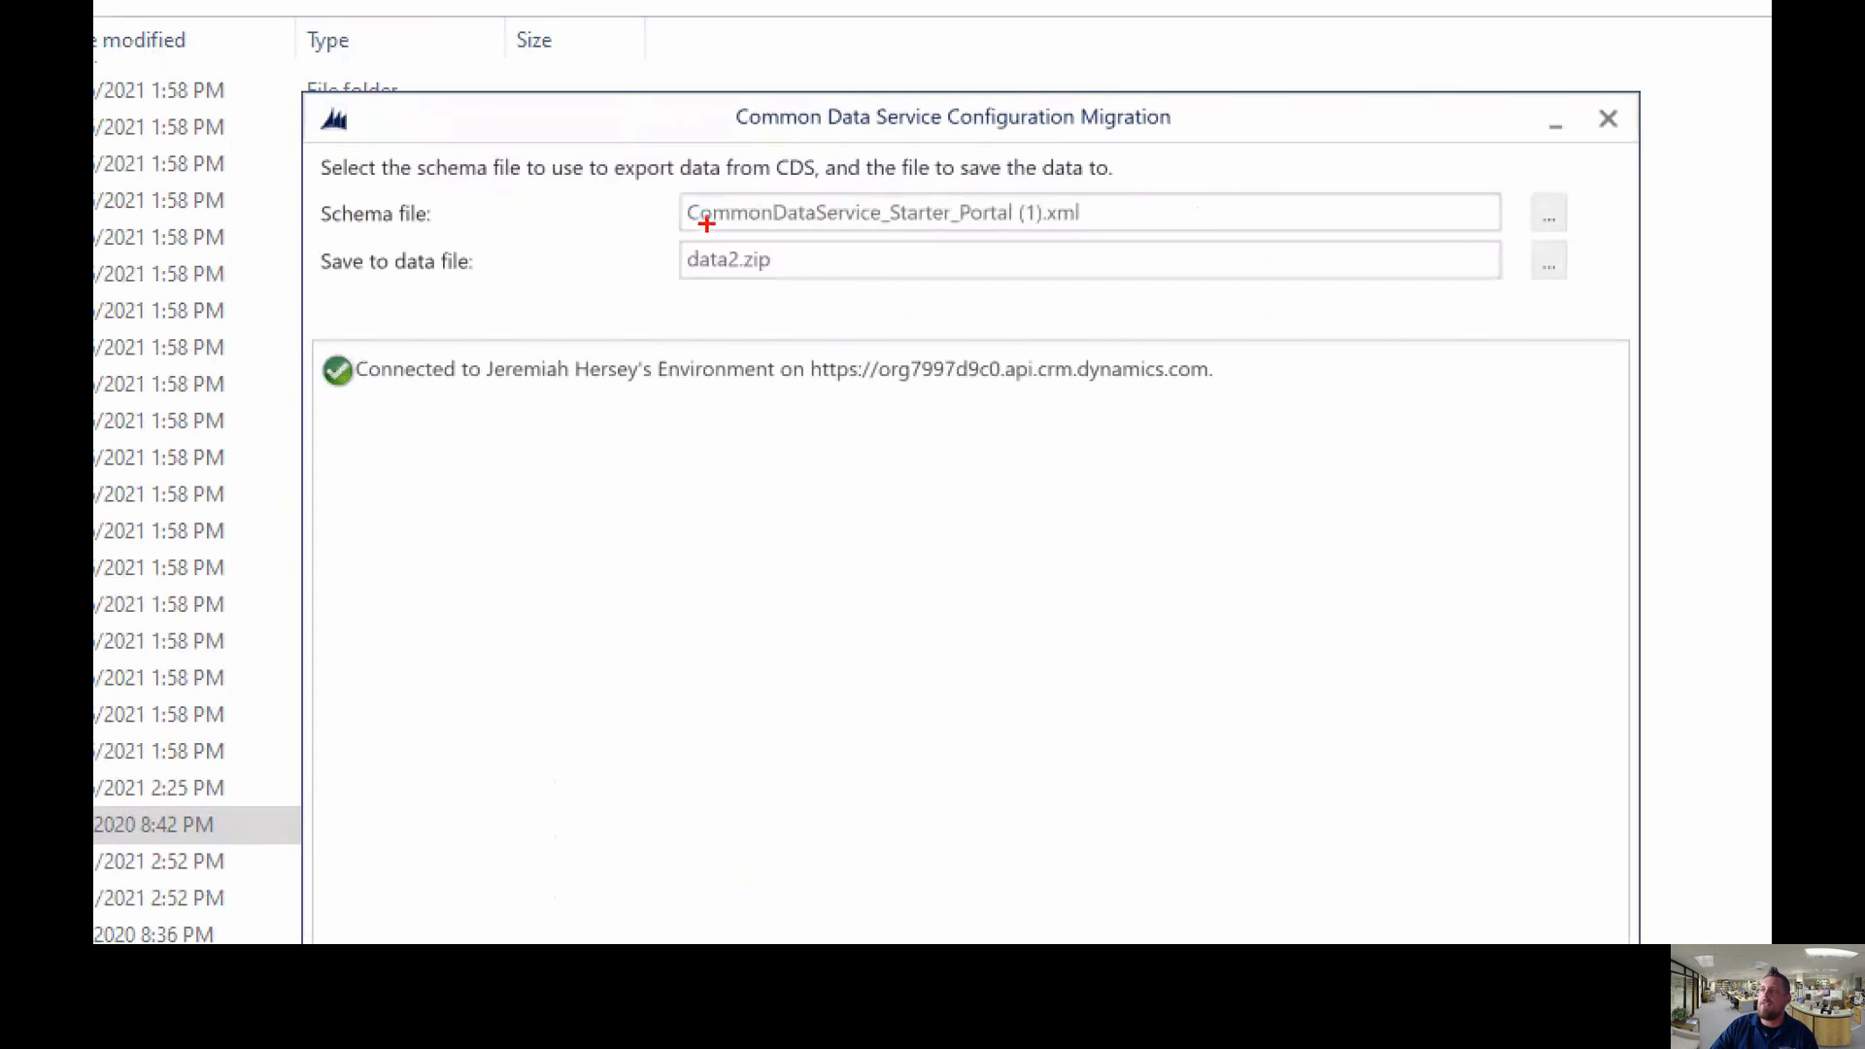
left_click_drag(658, 180, 1114, 236)
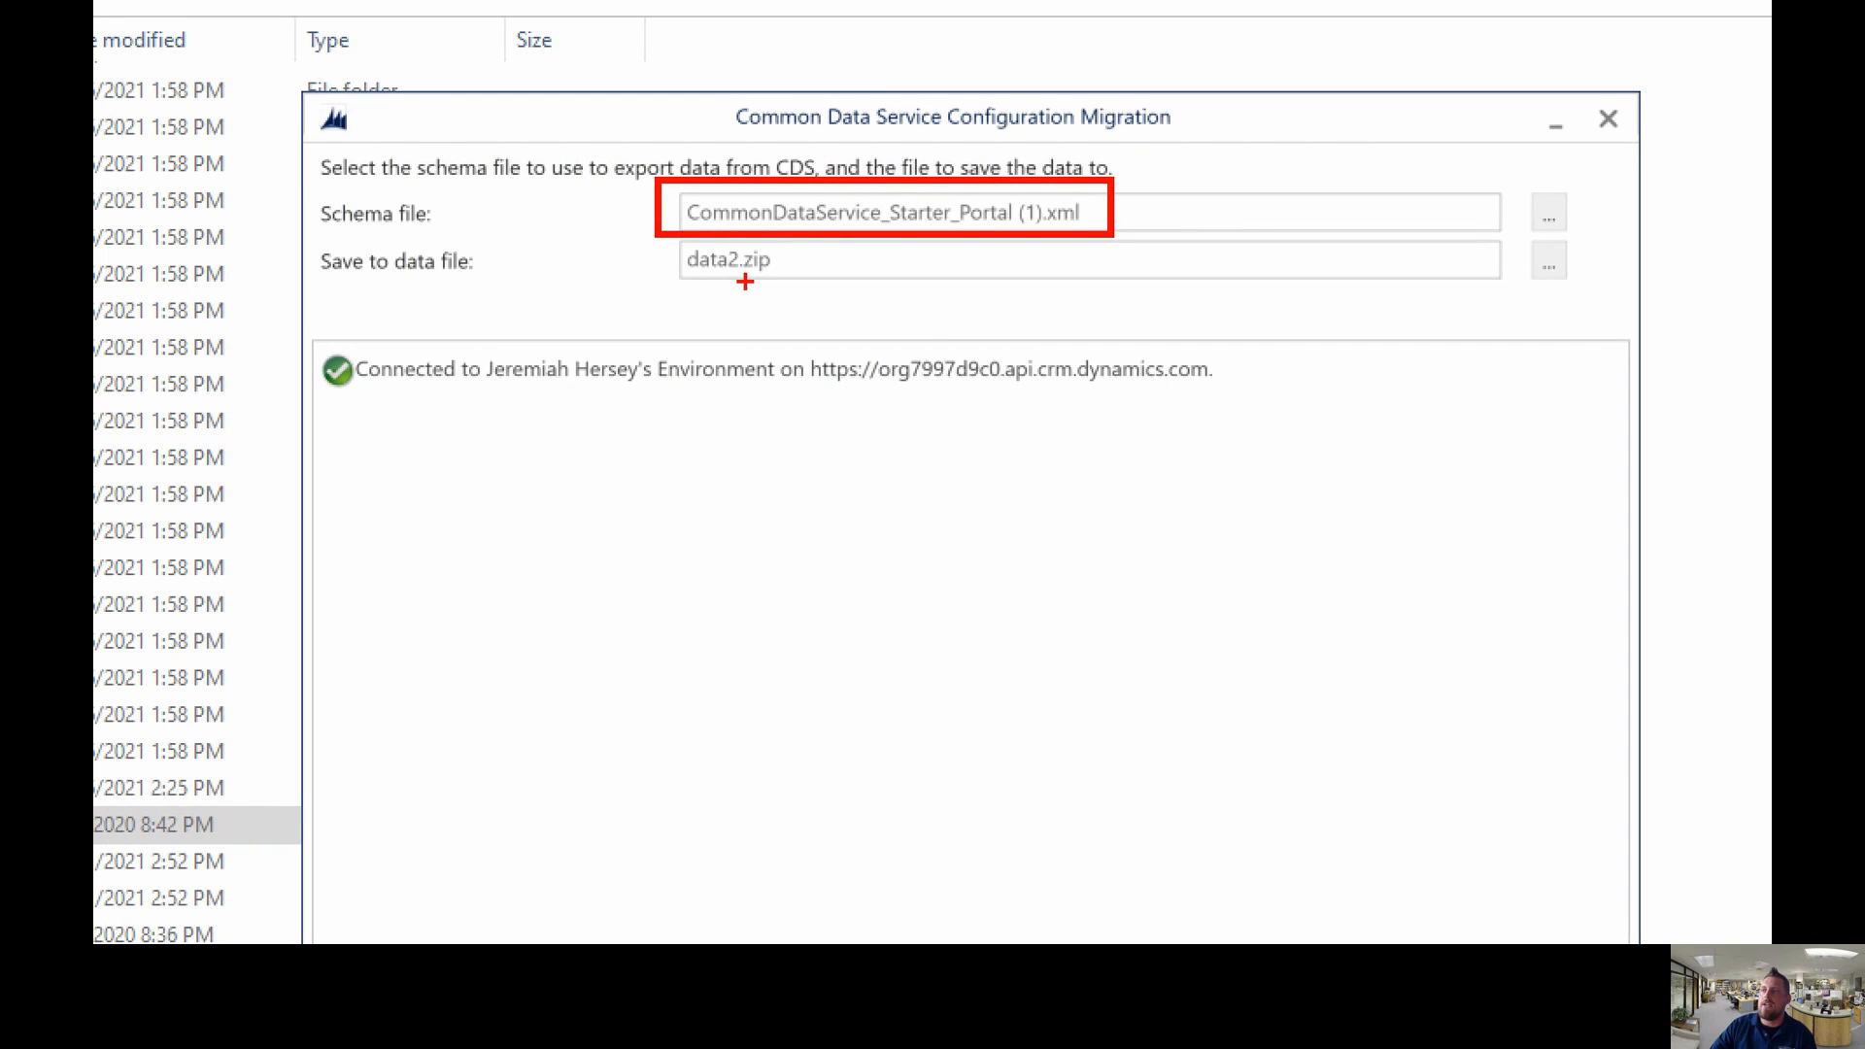
left_click_drag(748, 271, 761, 332)
key("Escape")
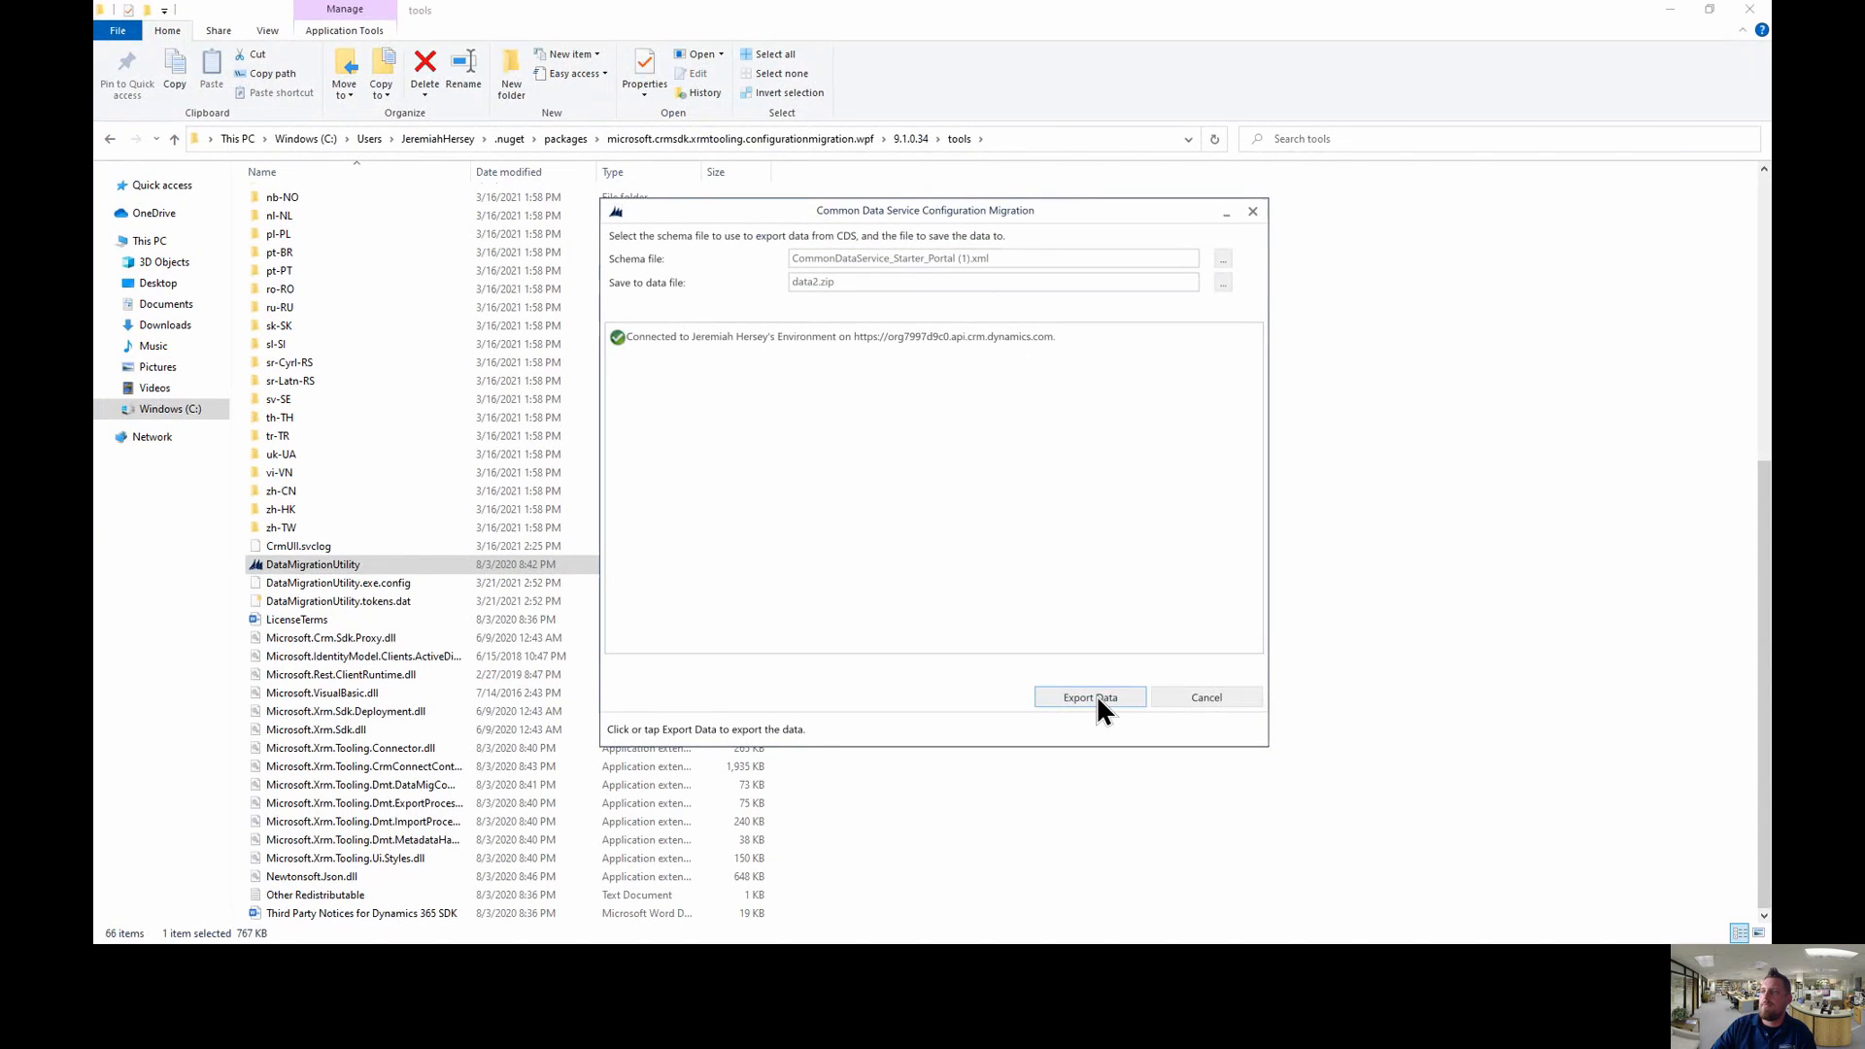
- Run Export Data, writing 32 entities into data2.zip
left_click(1095, 698)
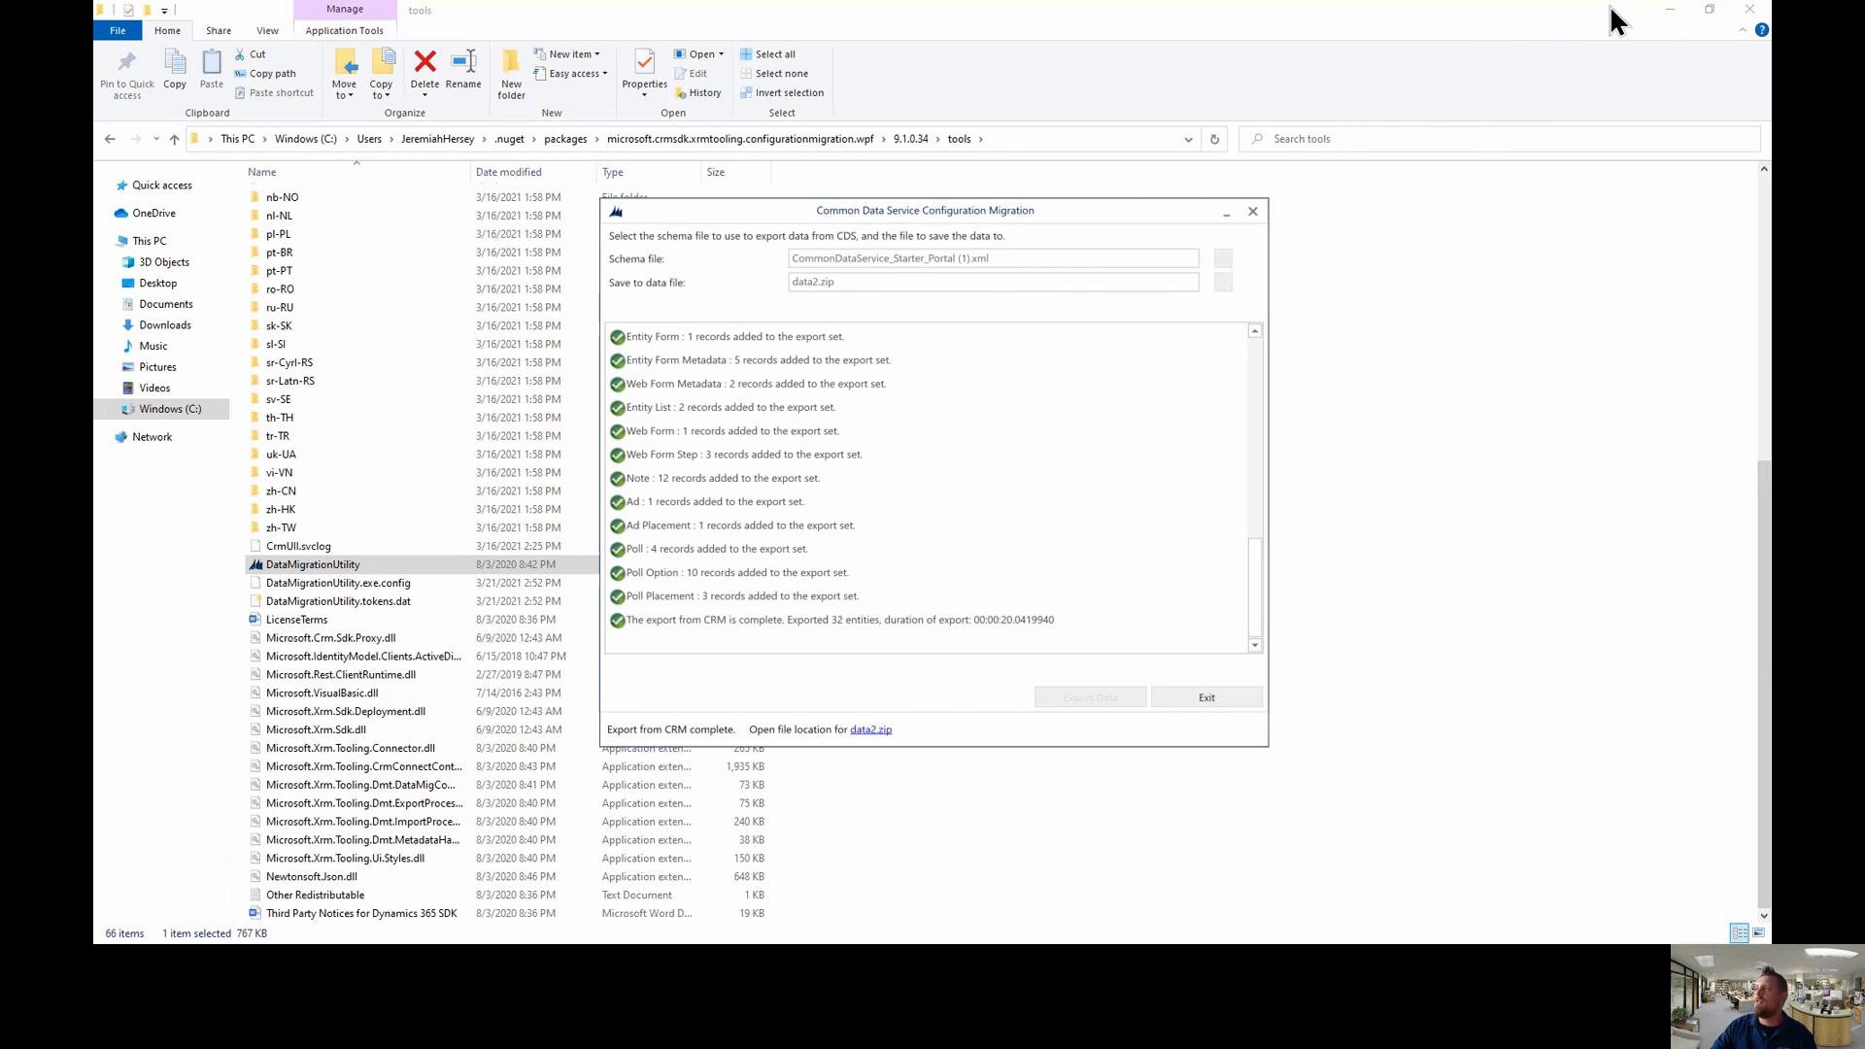
- Open the test transfer portal's Contoso Ltd home page from the Power Apps apps list
left_click(1670, 10)
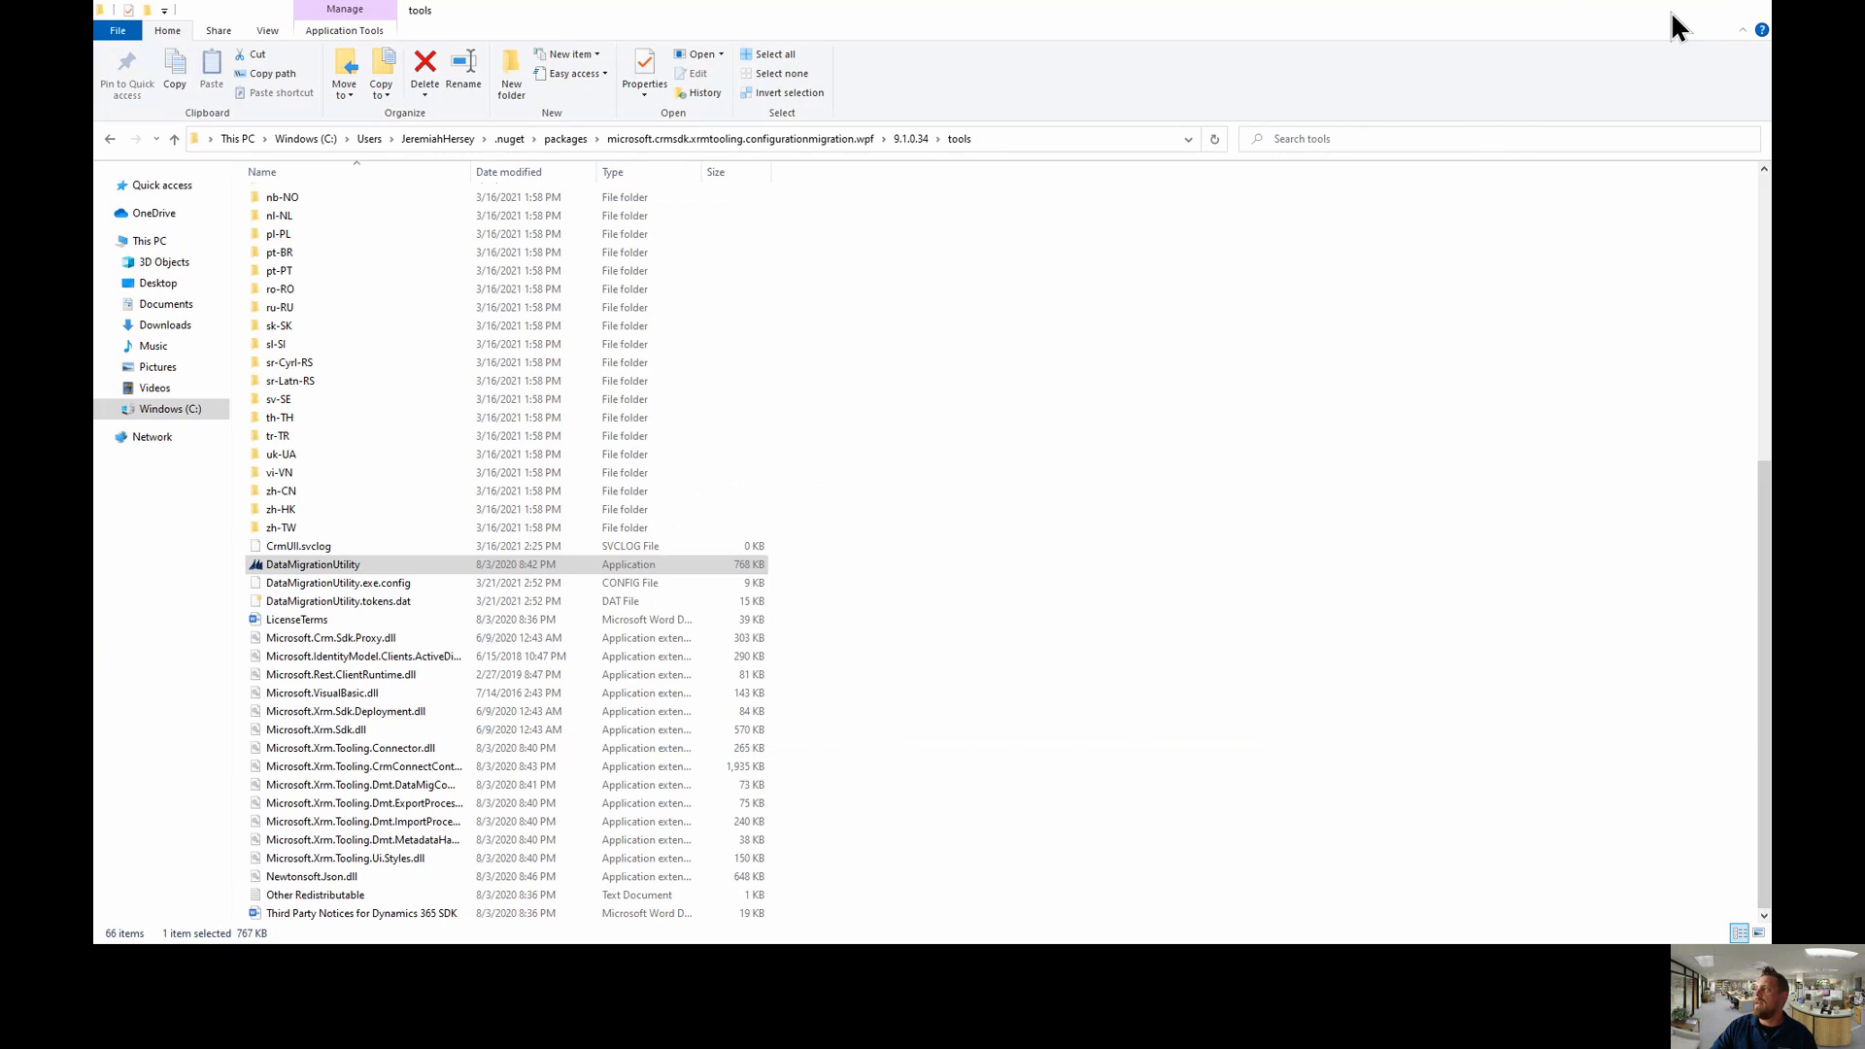
left_click(616, 21)
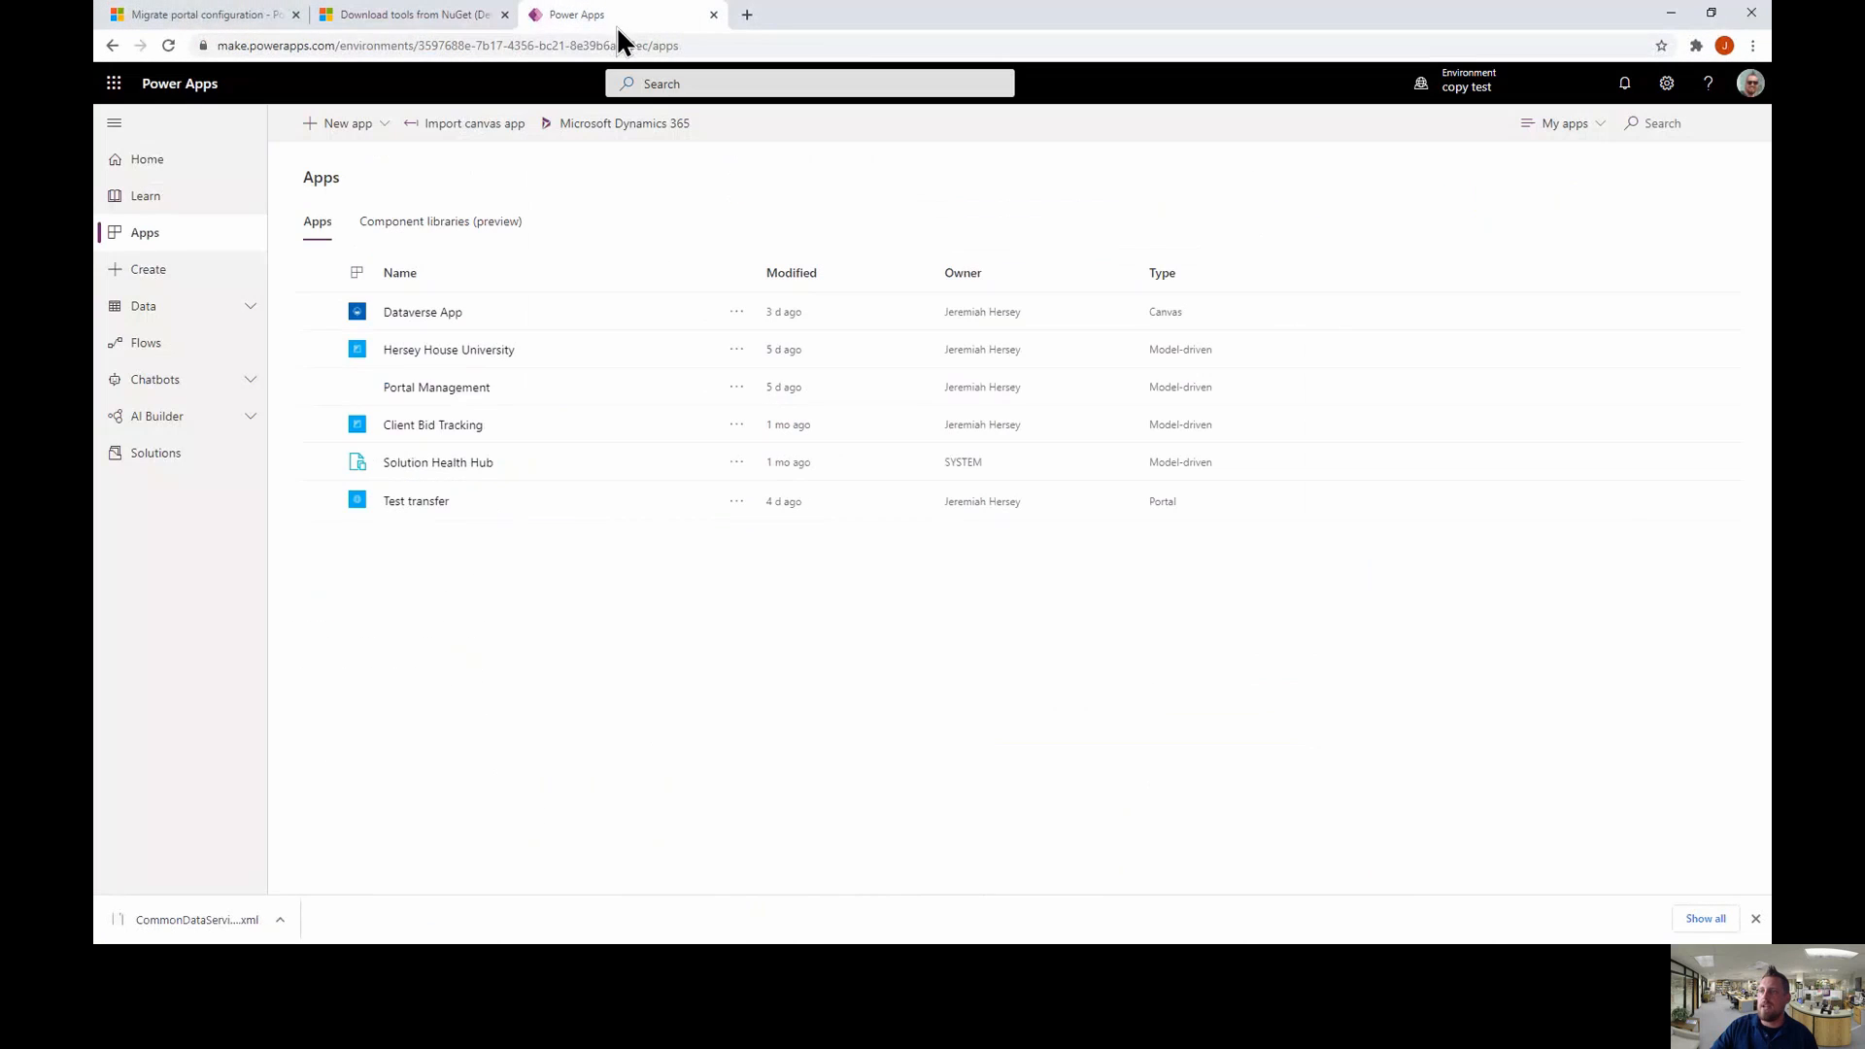
left_click(421, 462)
left_click(422, 457)
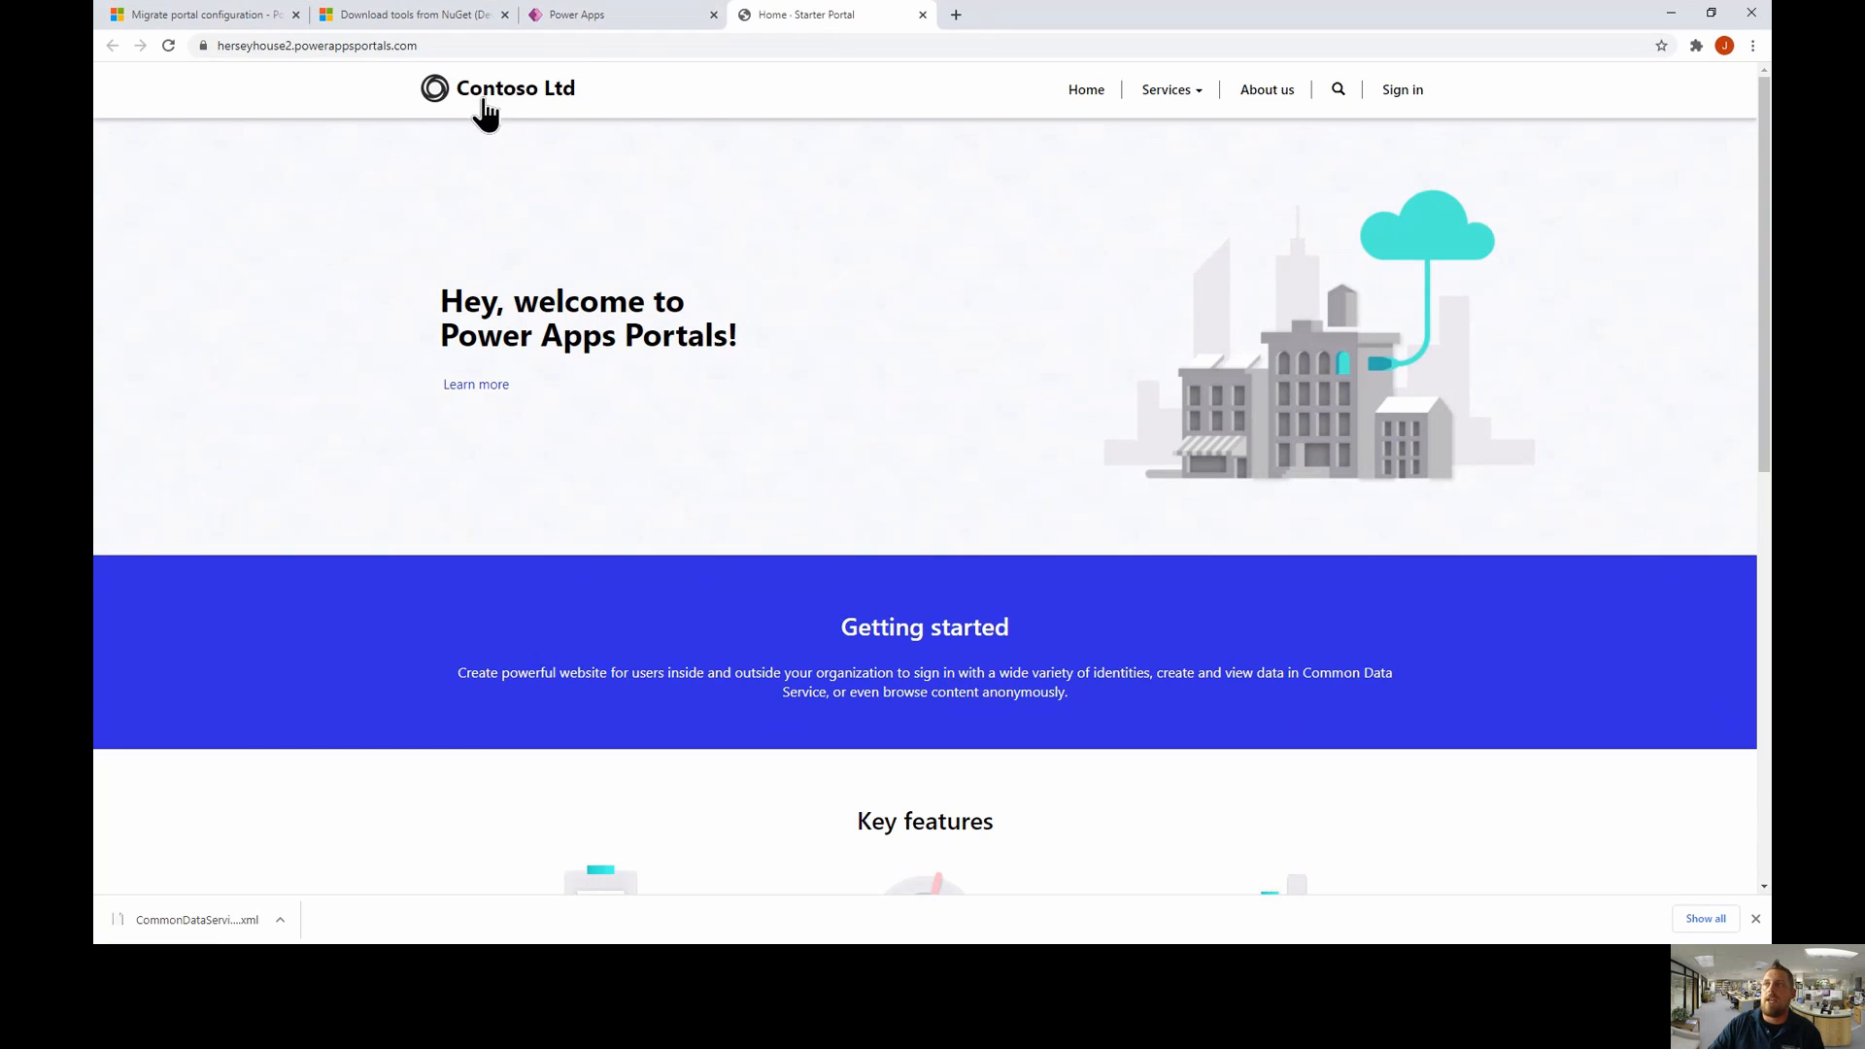
- Choose Import data, log in, and connect to the copy test organization
left_click(614, 19)
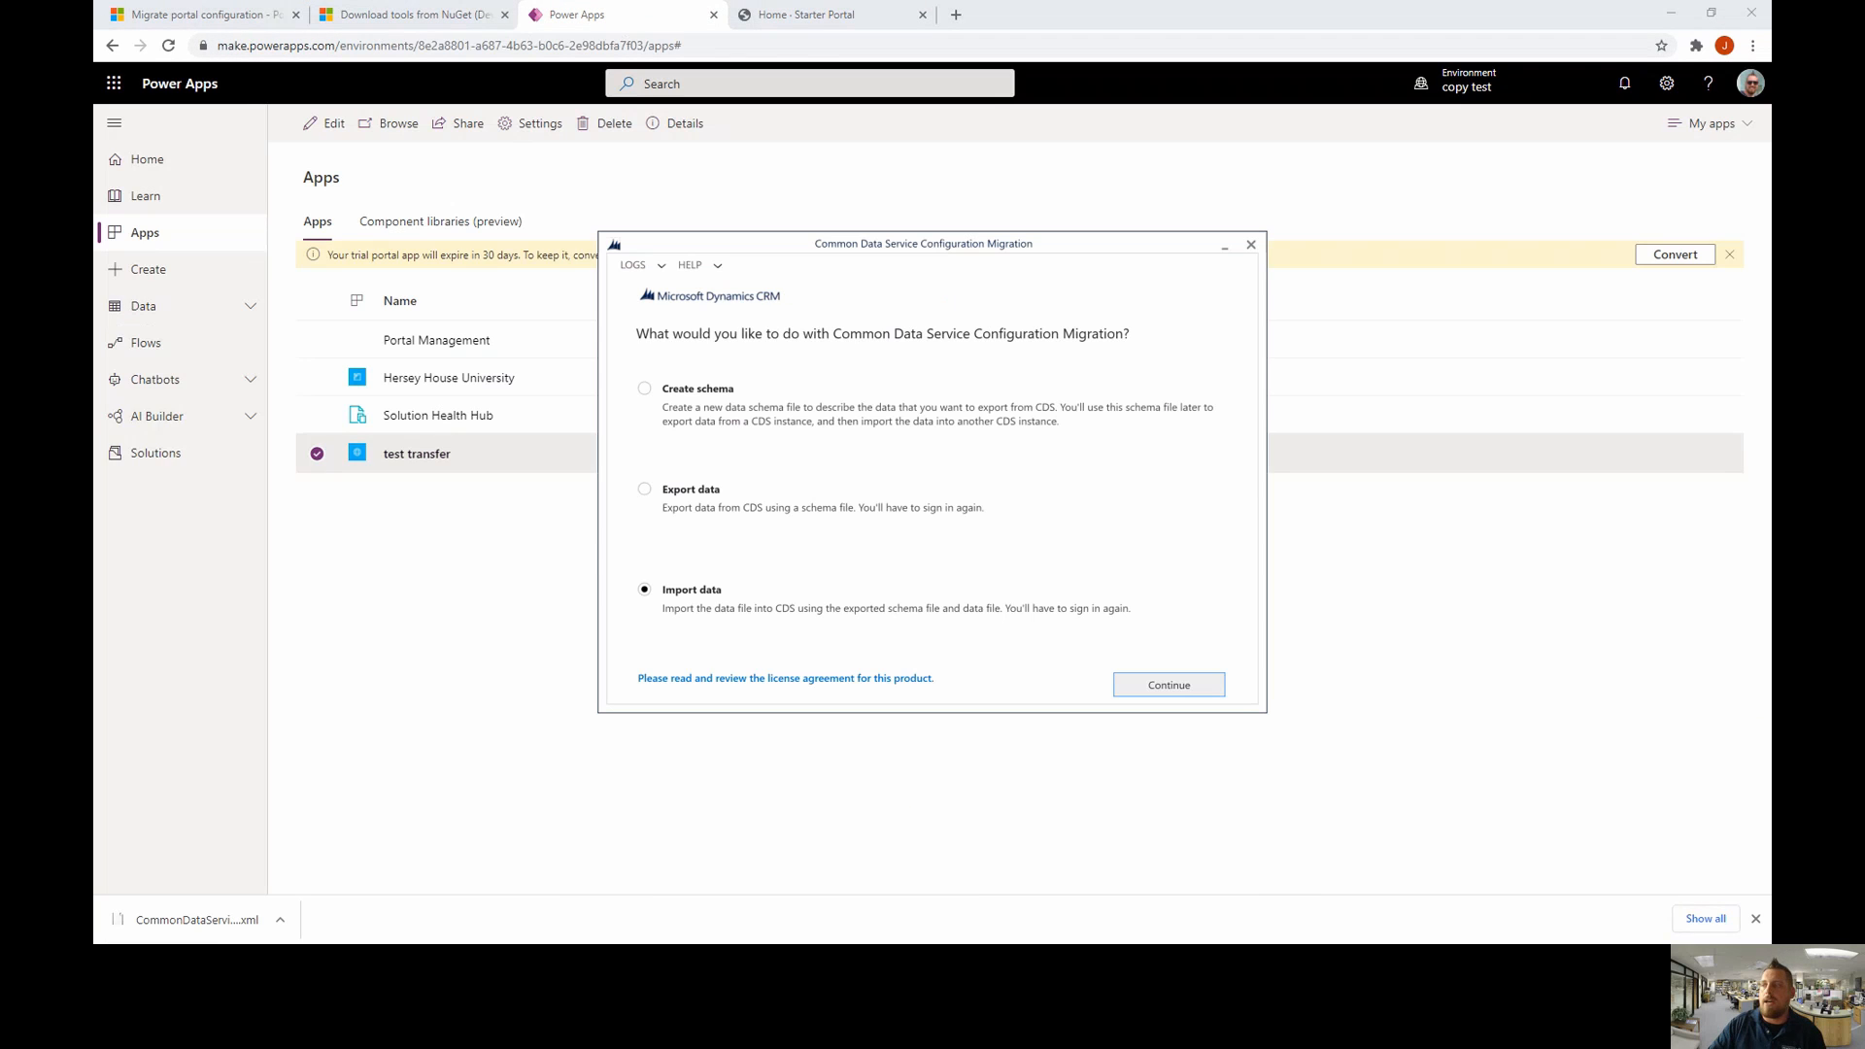
left_click(1177, 680)
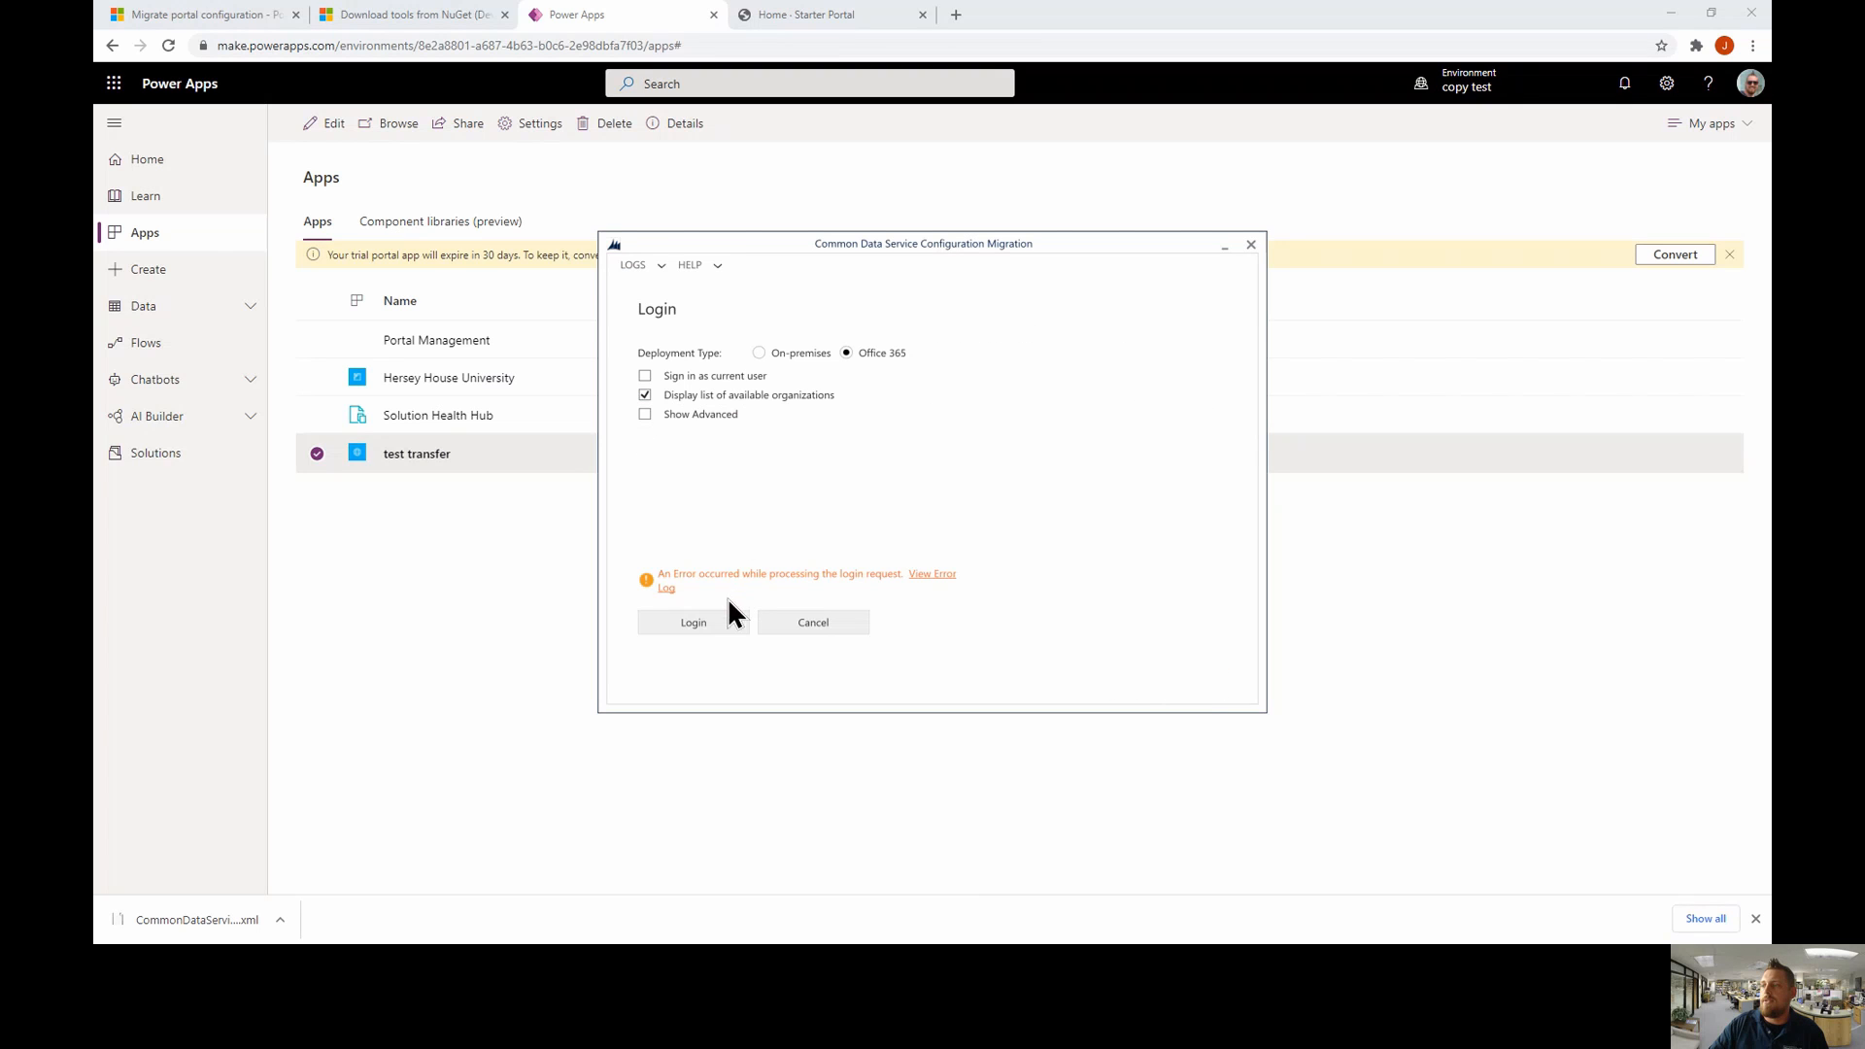
left_click(707, 626)
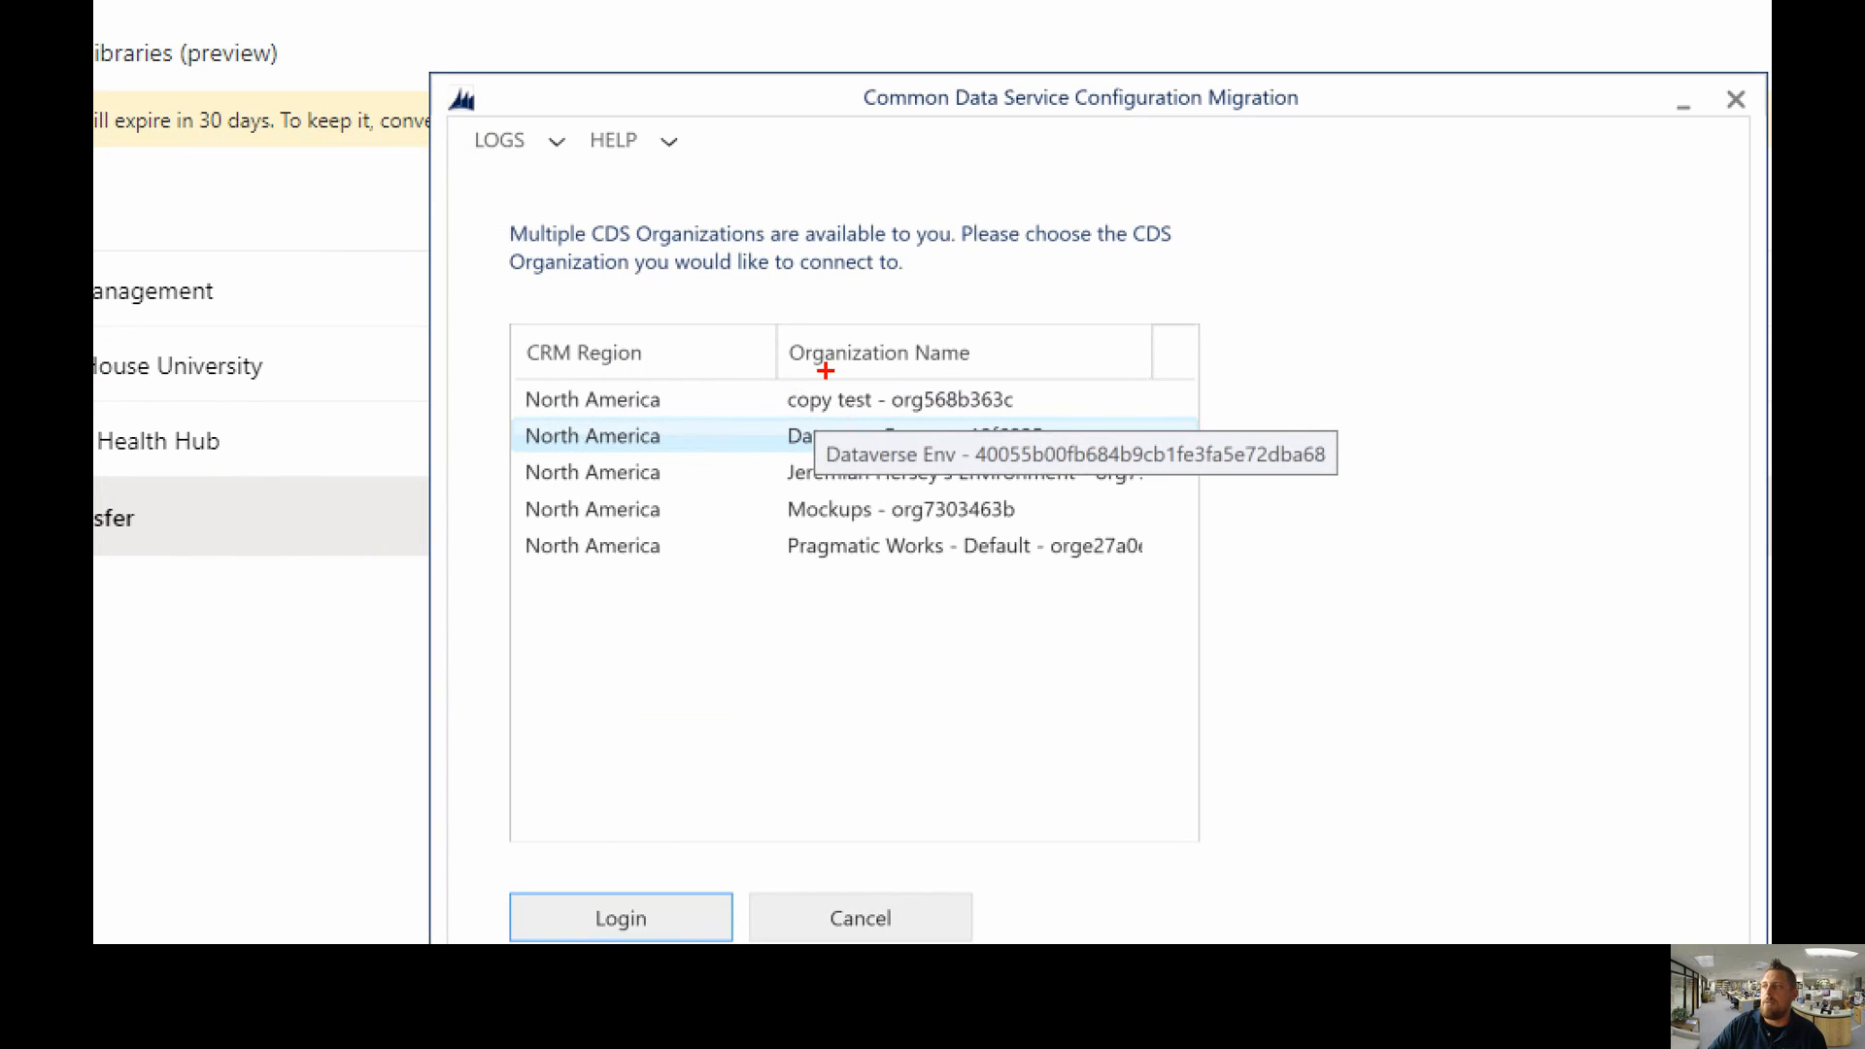
mouse_move(768, 374)
left_mouse_down()
mouse_move(1047, 406)
mouse_move(1055, 426)
left_mouse_up()
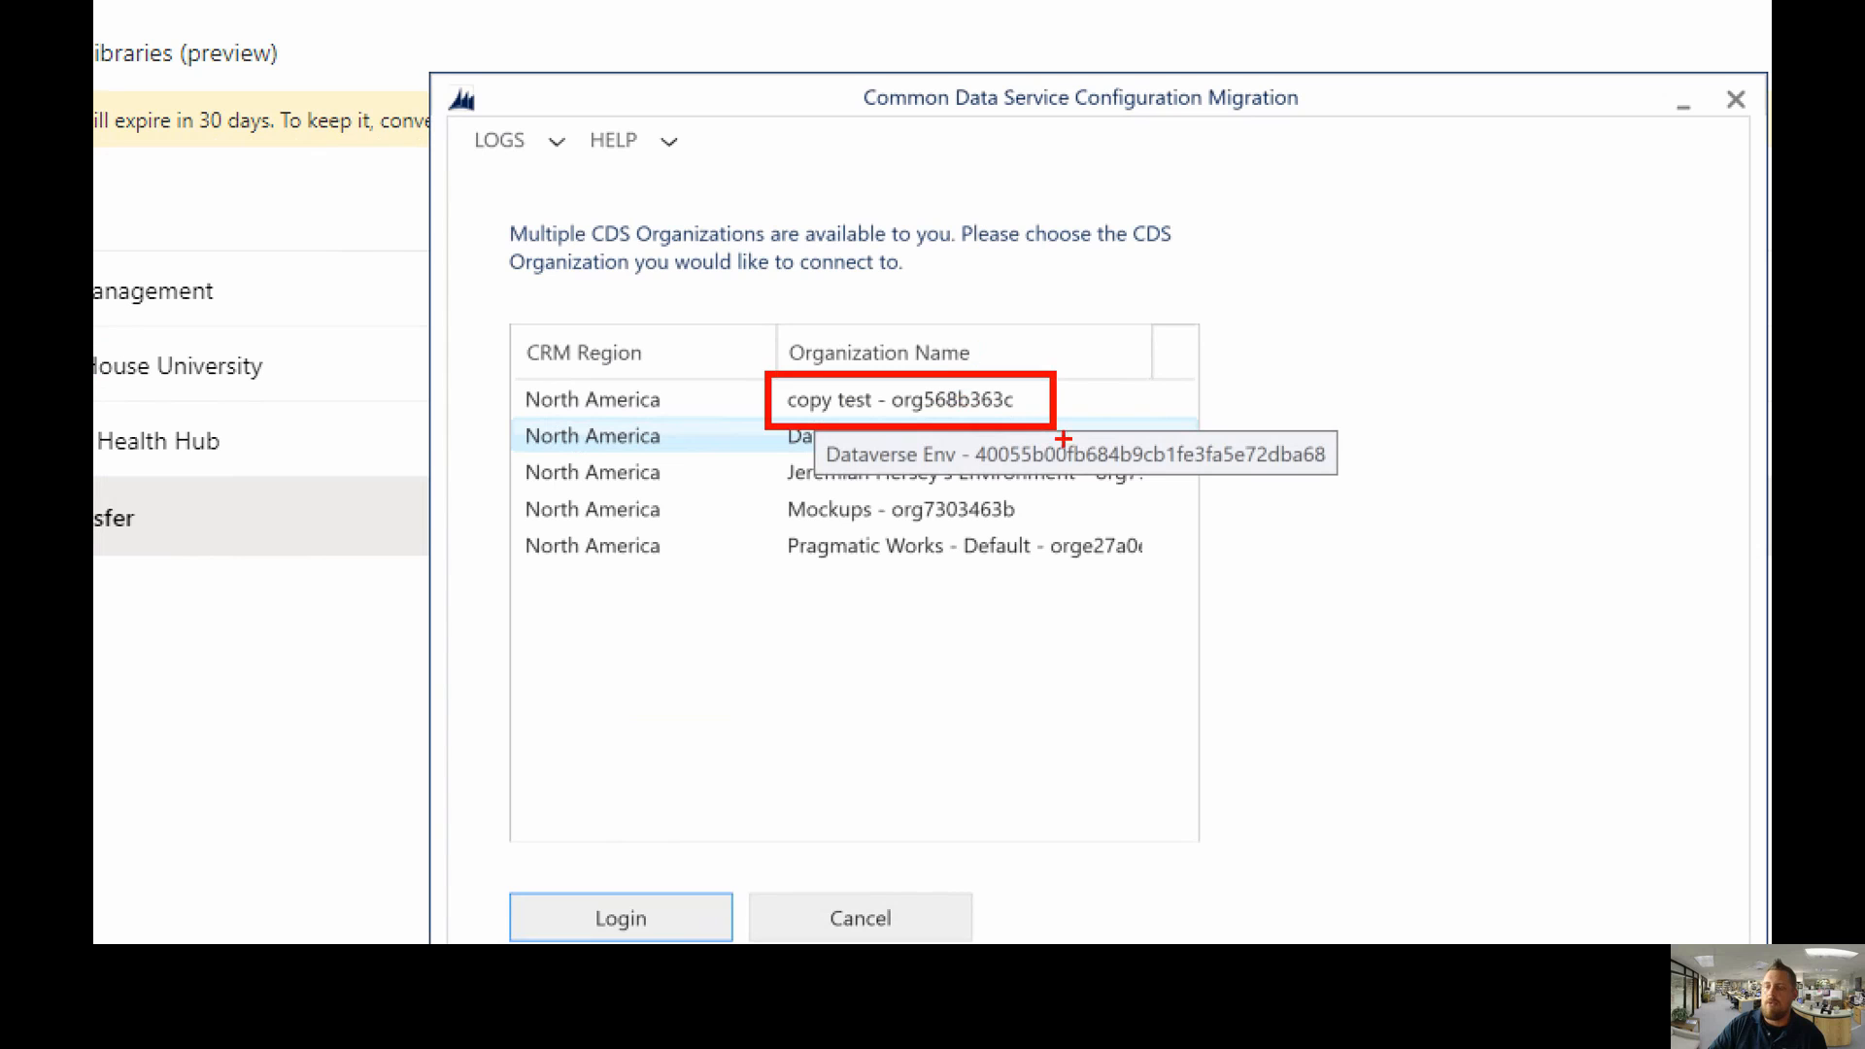
key("Escape")
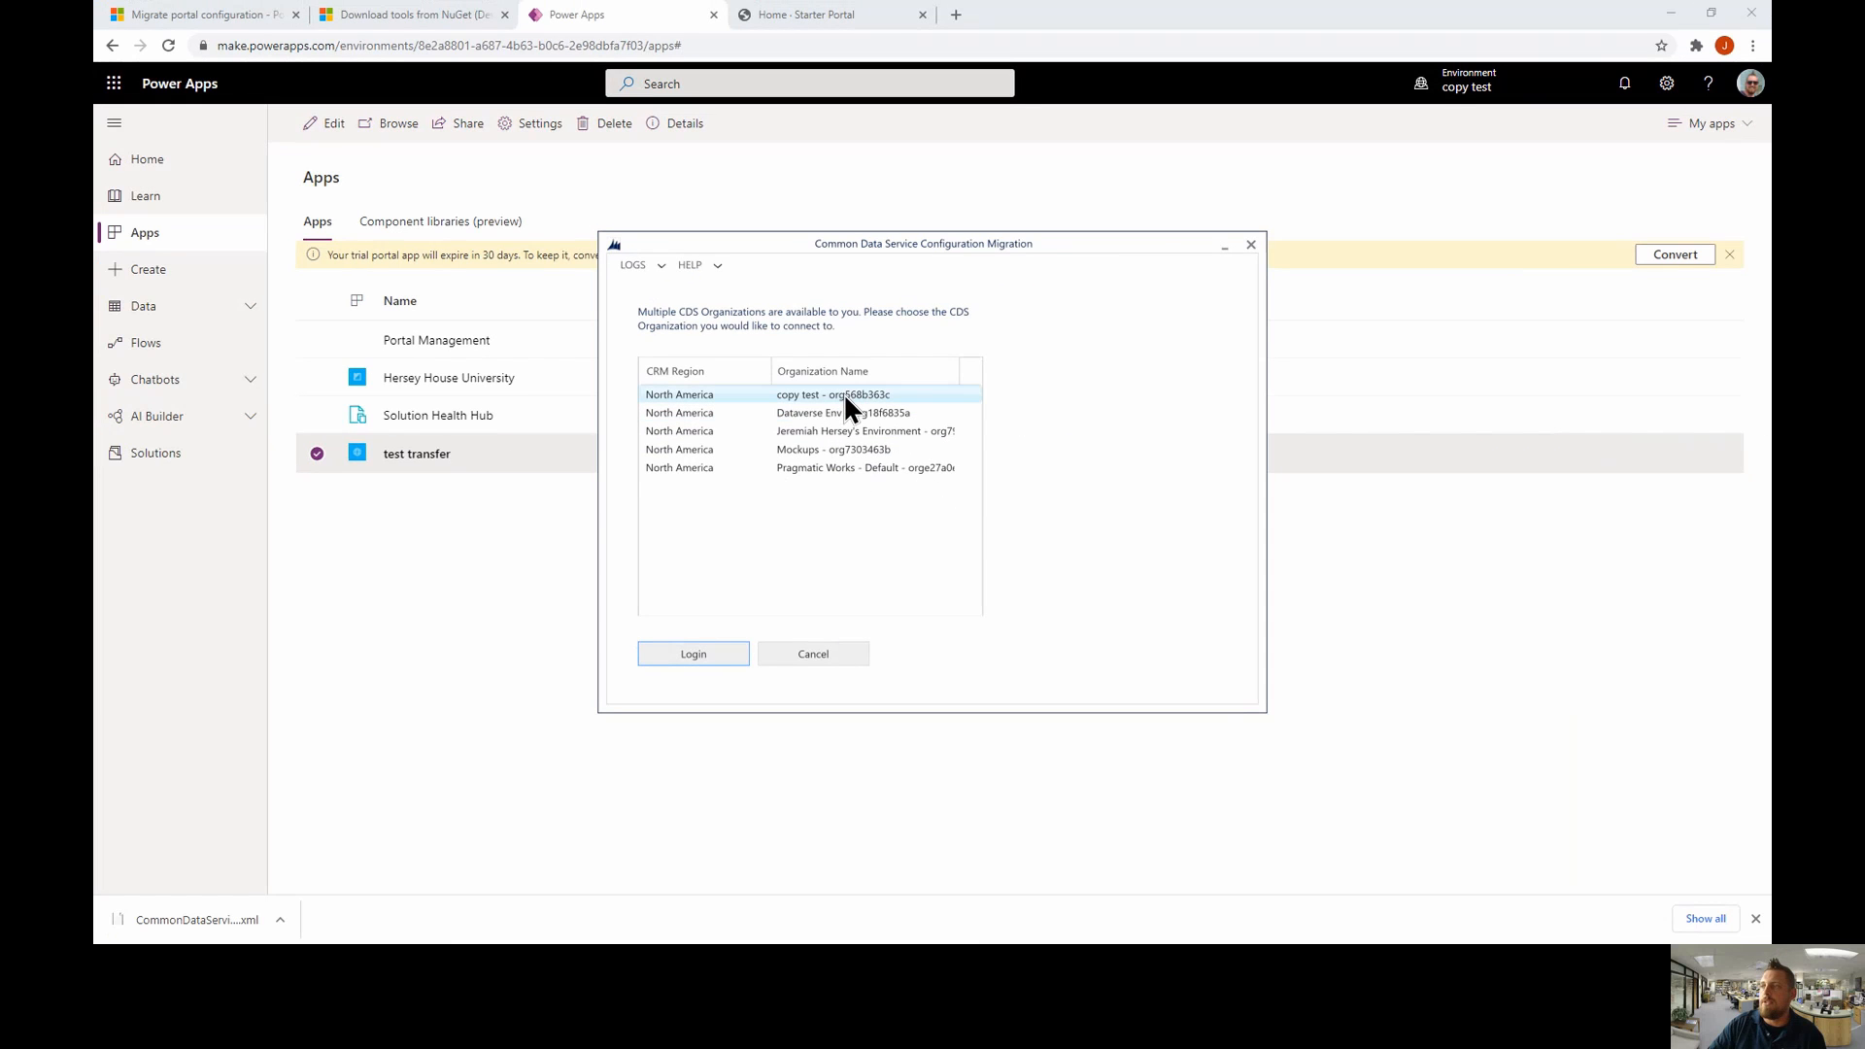
left_click(713, 654)
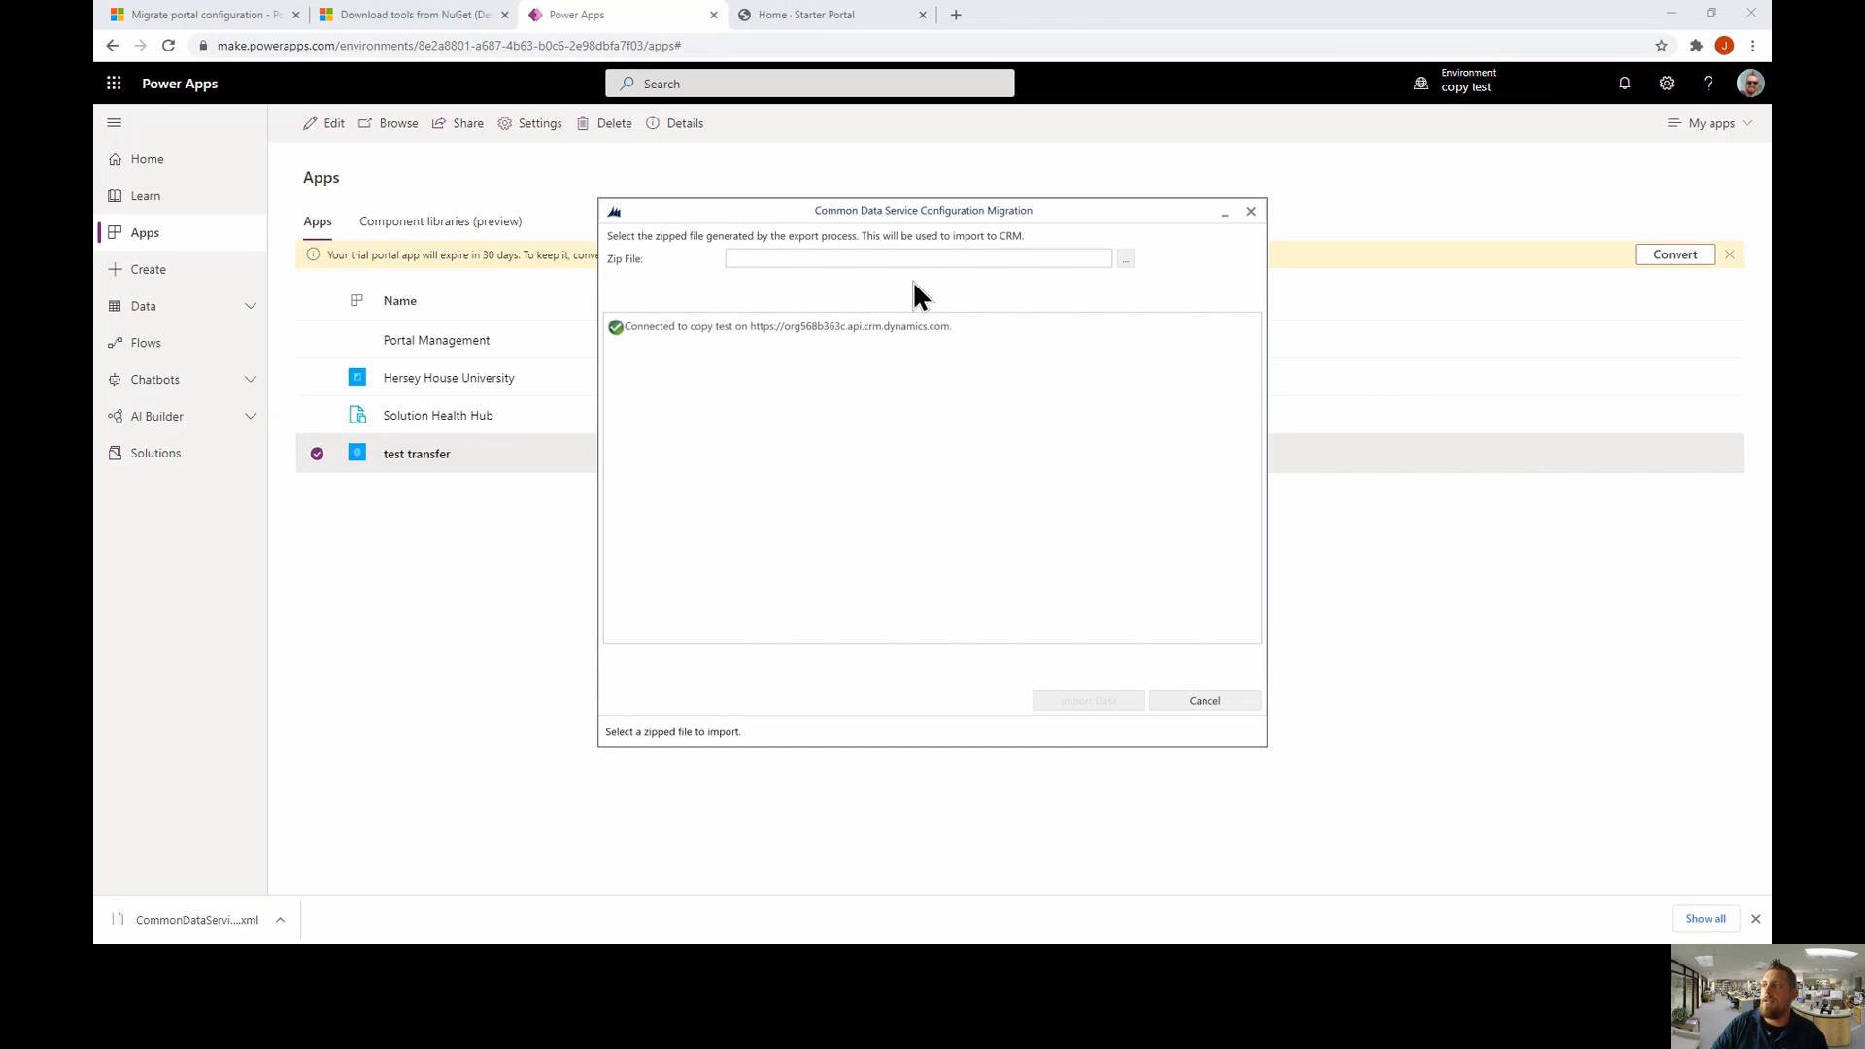
- Import data2.zip from Downloads into copy test, finishing once all 36 entities load
left_click(1127, 259)
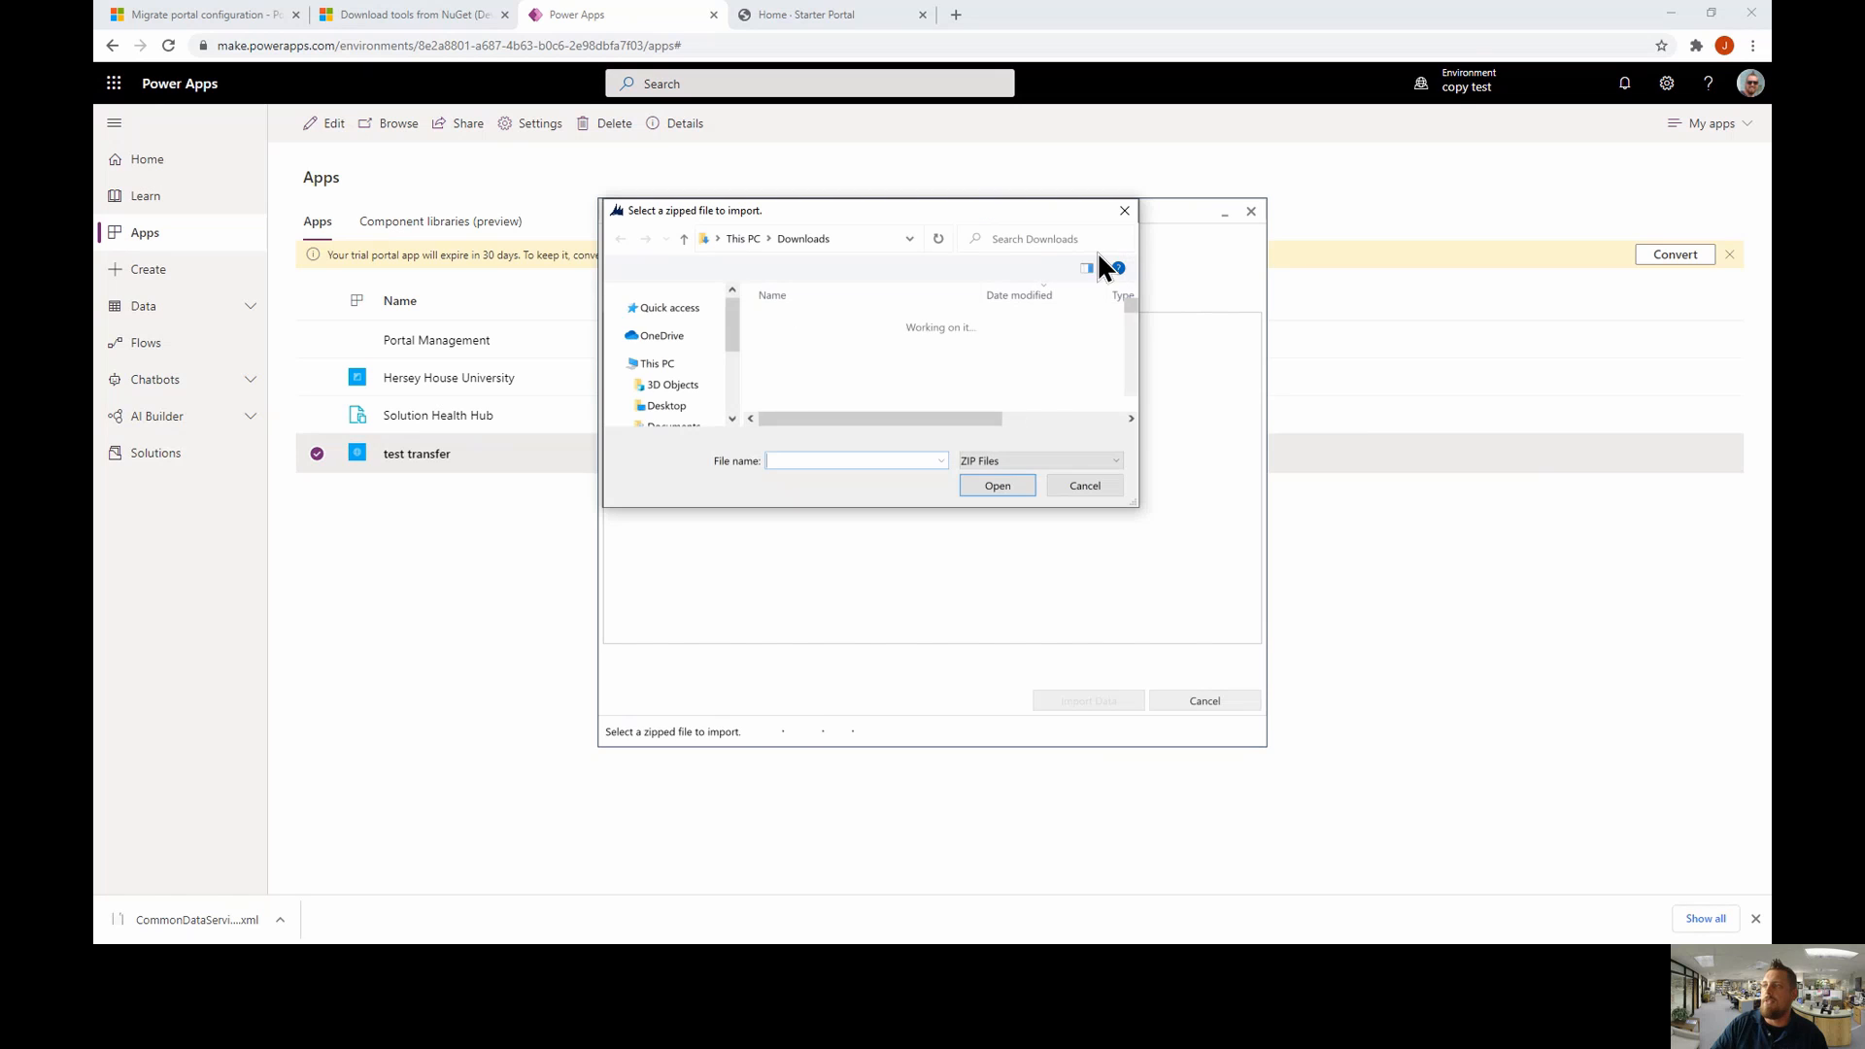
left_click(787, 347)
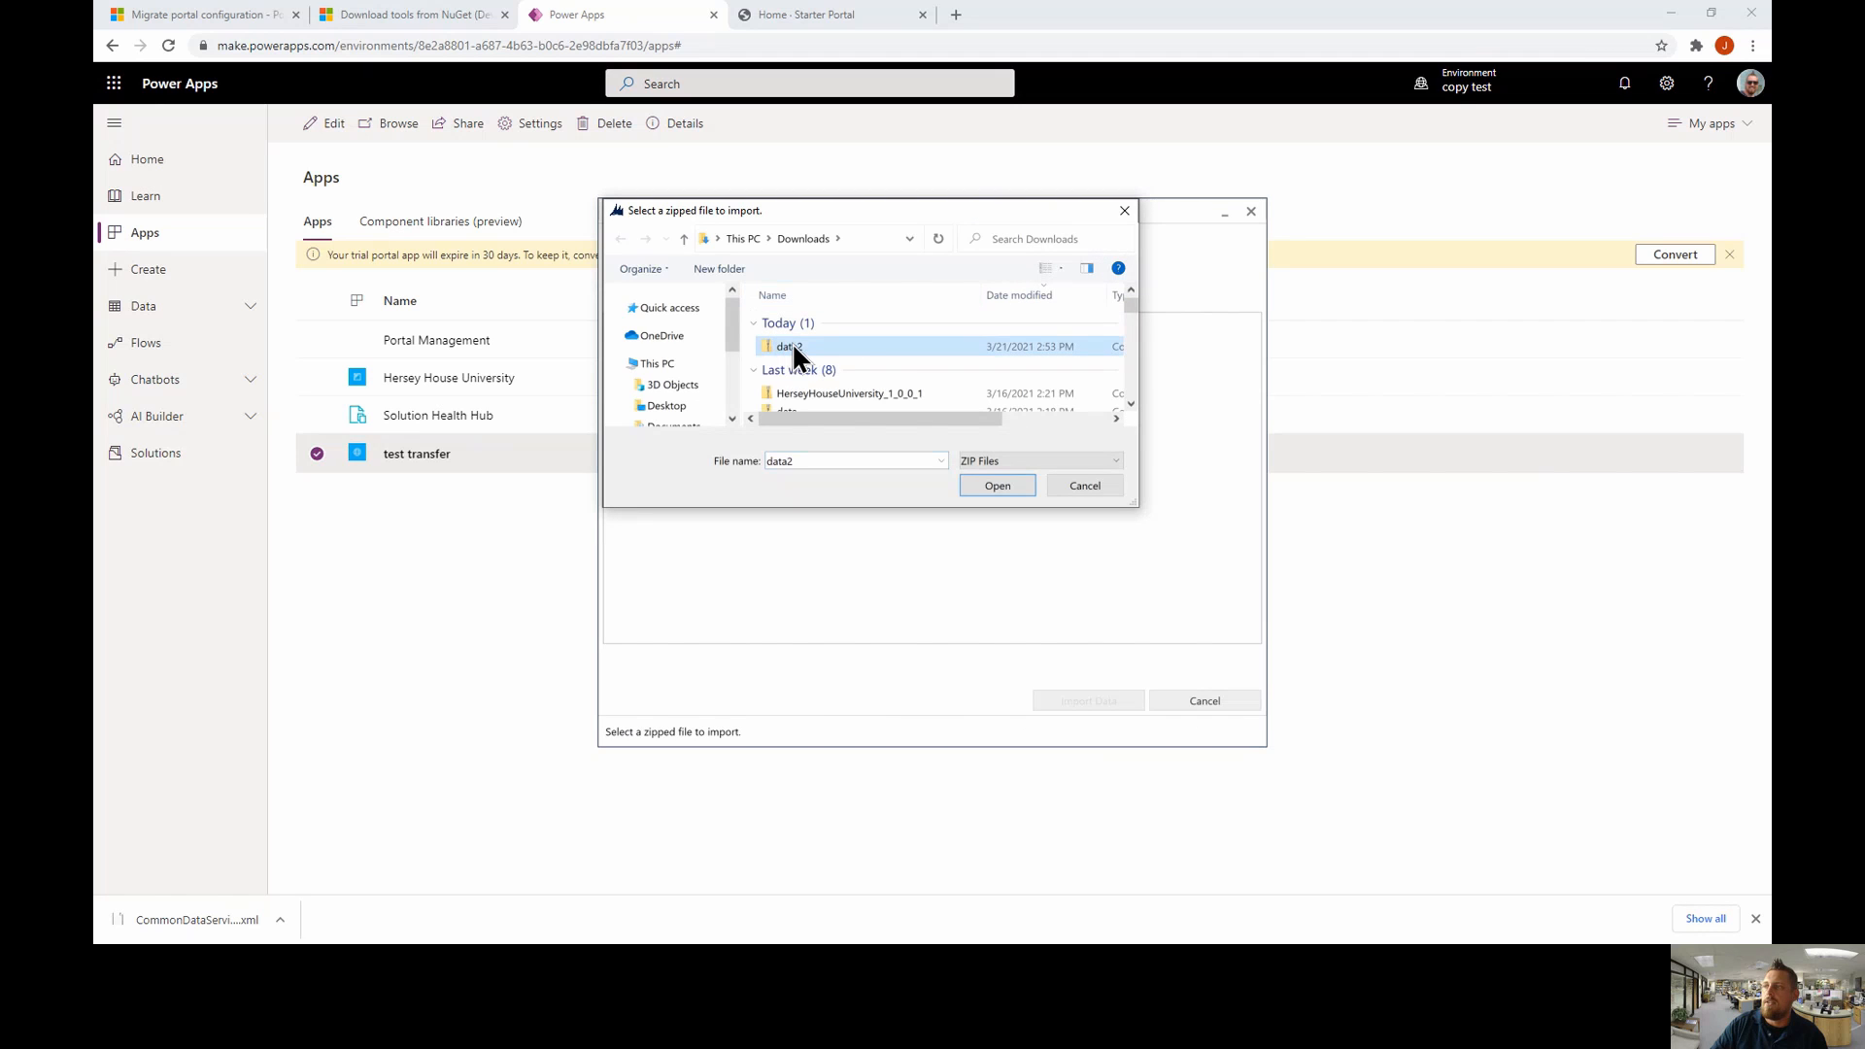
left_click(997, 486)
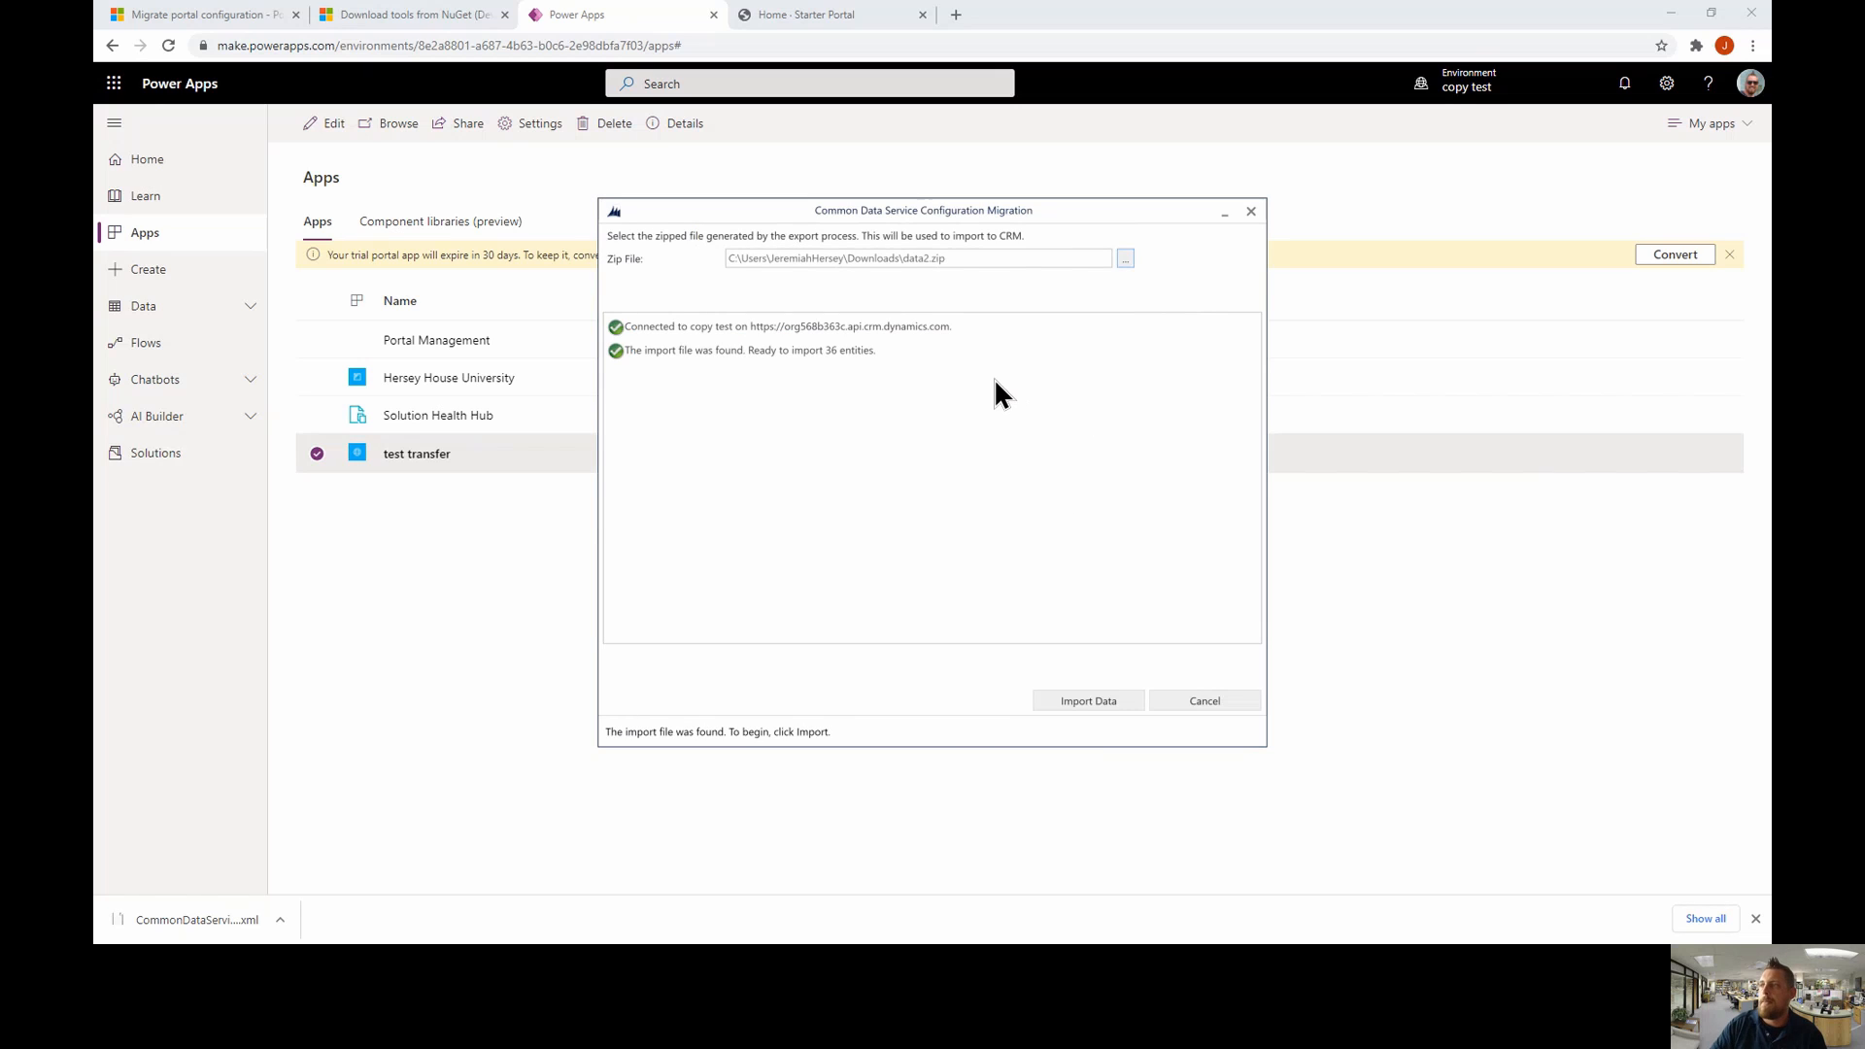
left_click(1103, 702)
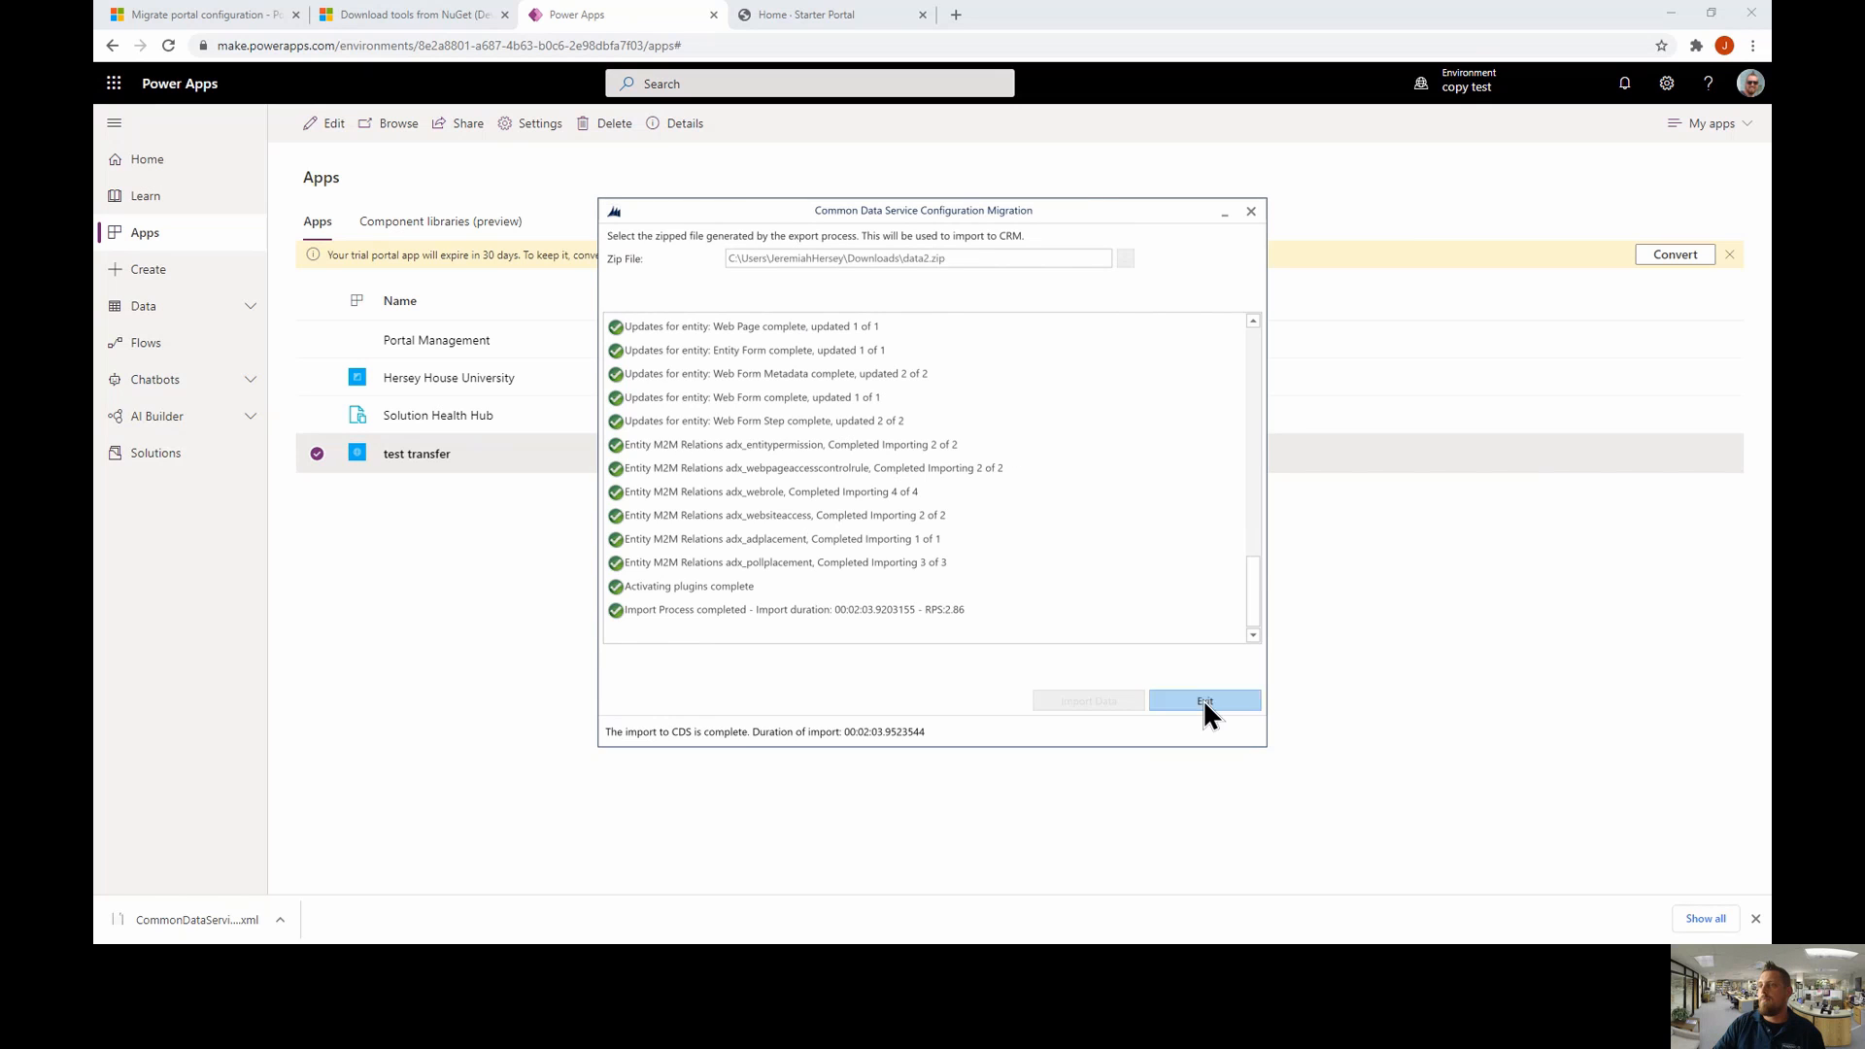
left_click(1203, 698)
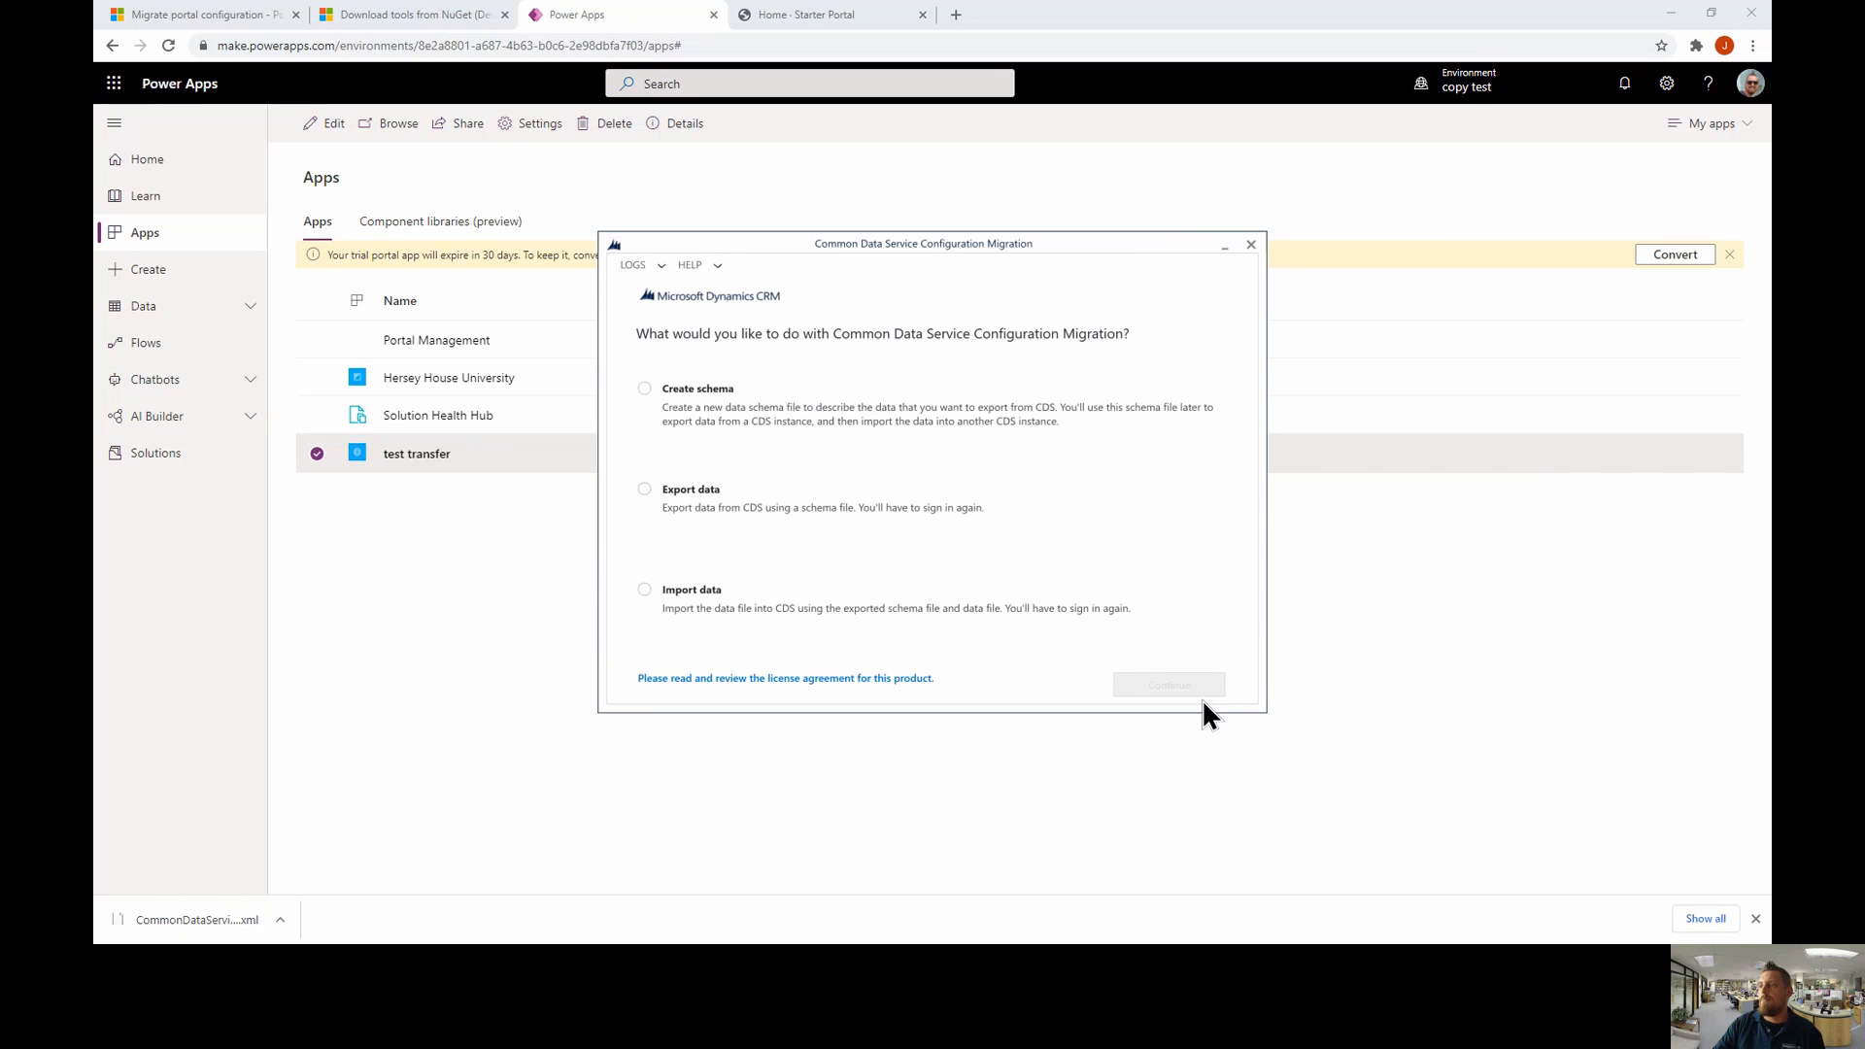
- Edit the test transfer portal in portal studio and launch its live Contoso Ltd website
left_click(1247, 241)
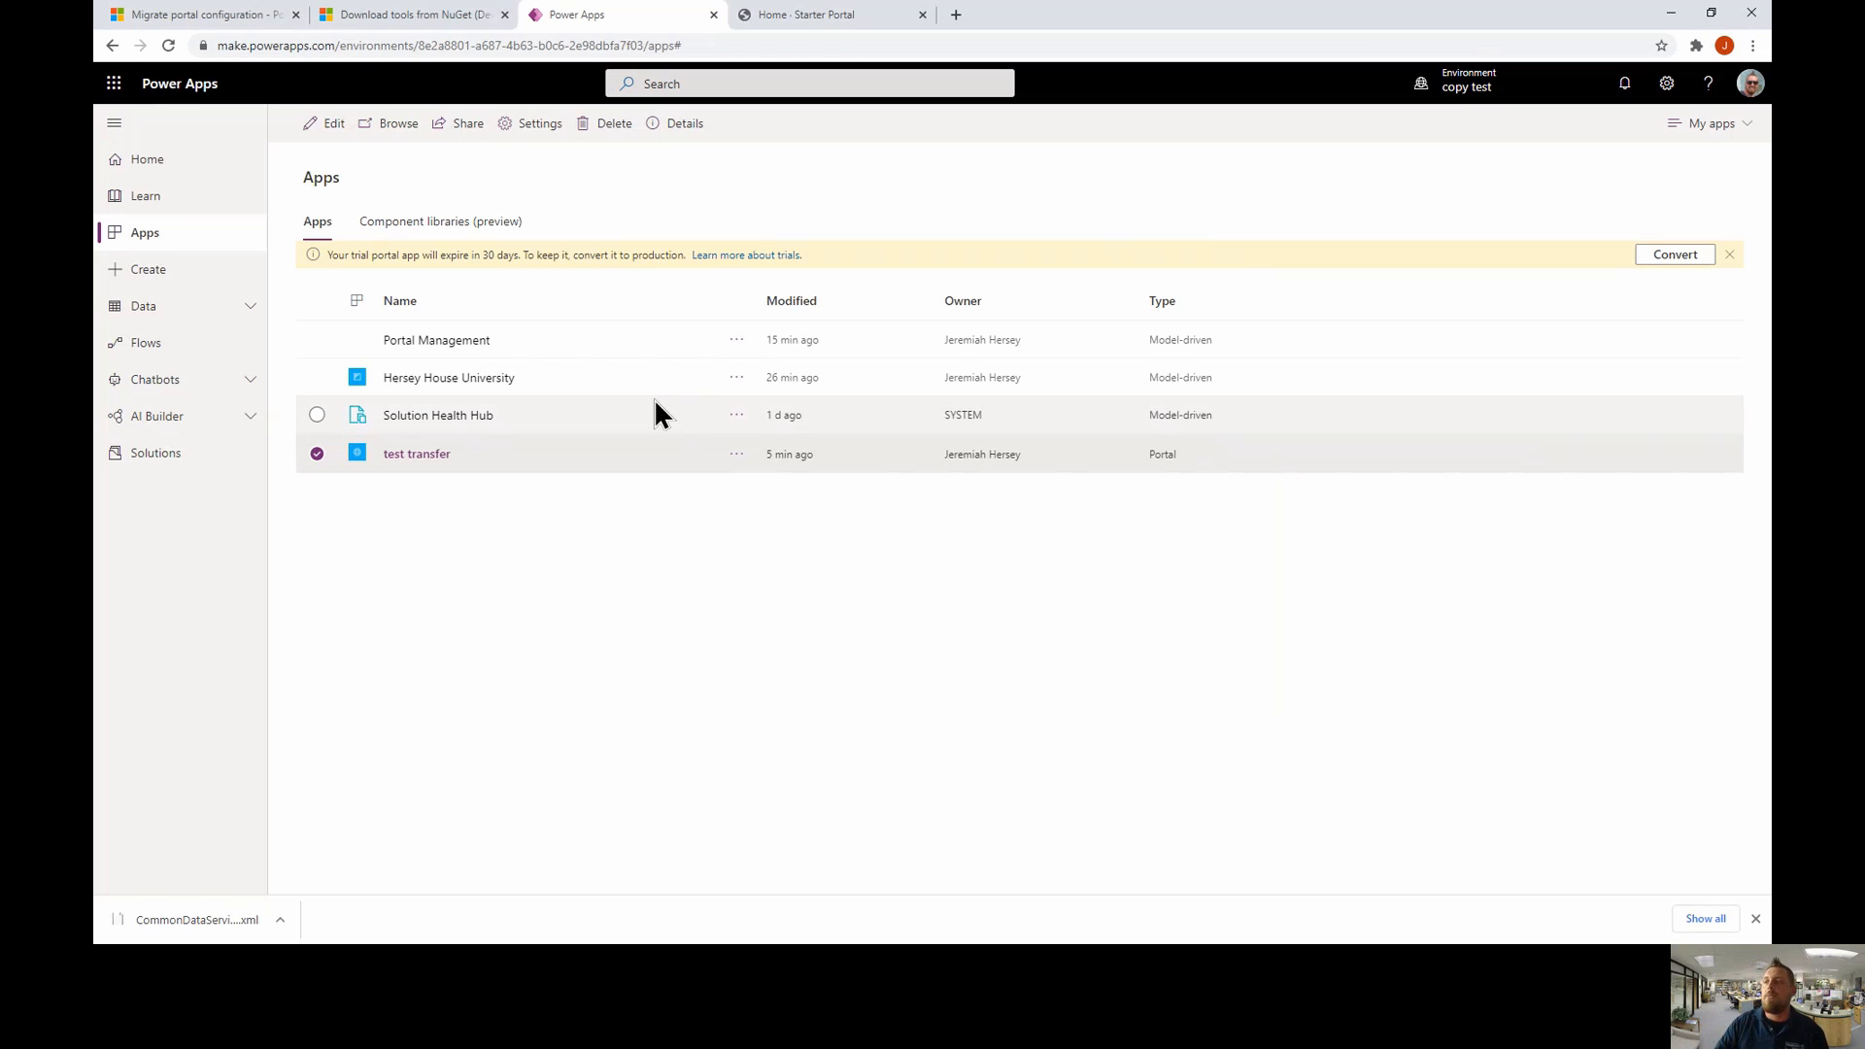
left_click(418, 454)
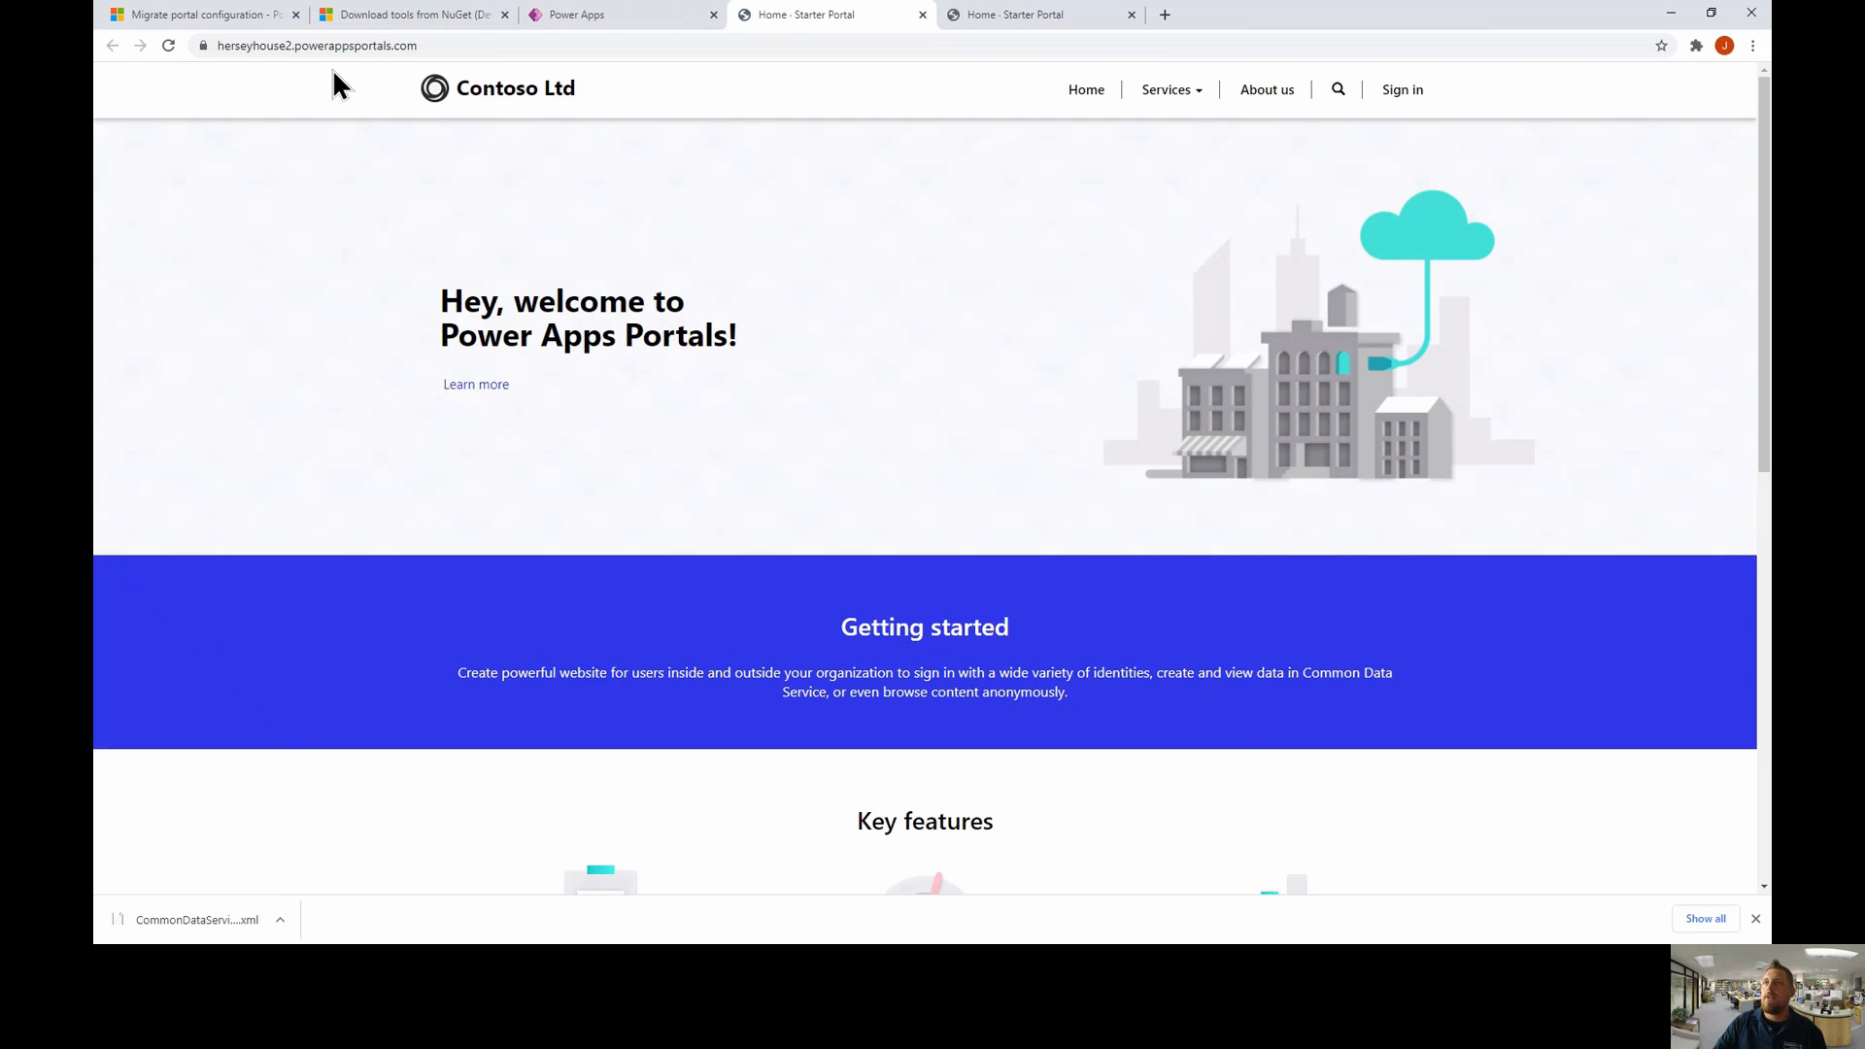
left_click(923, 14)
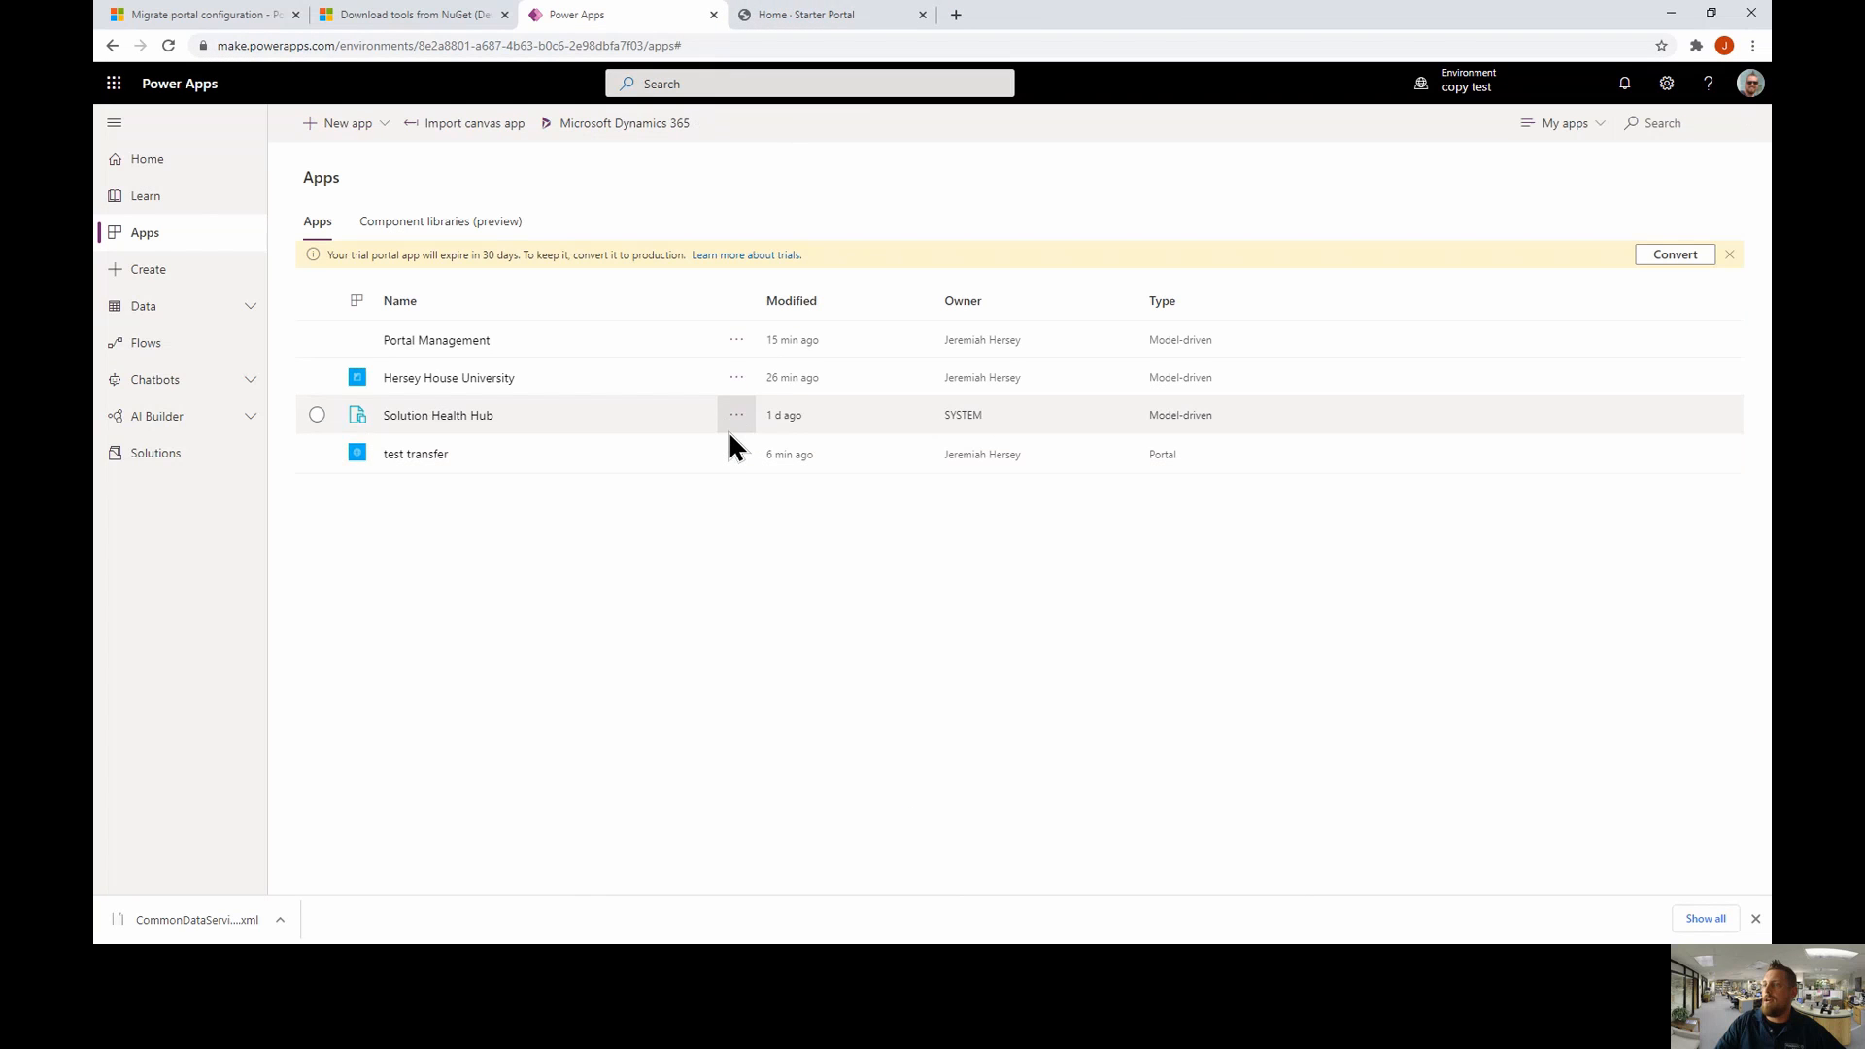
left_click(736, 455)
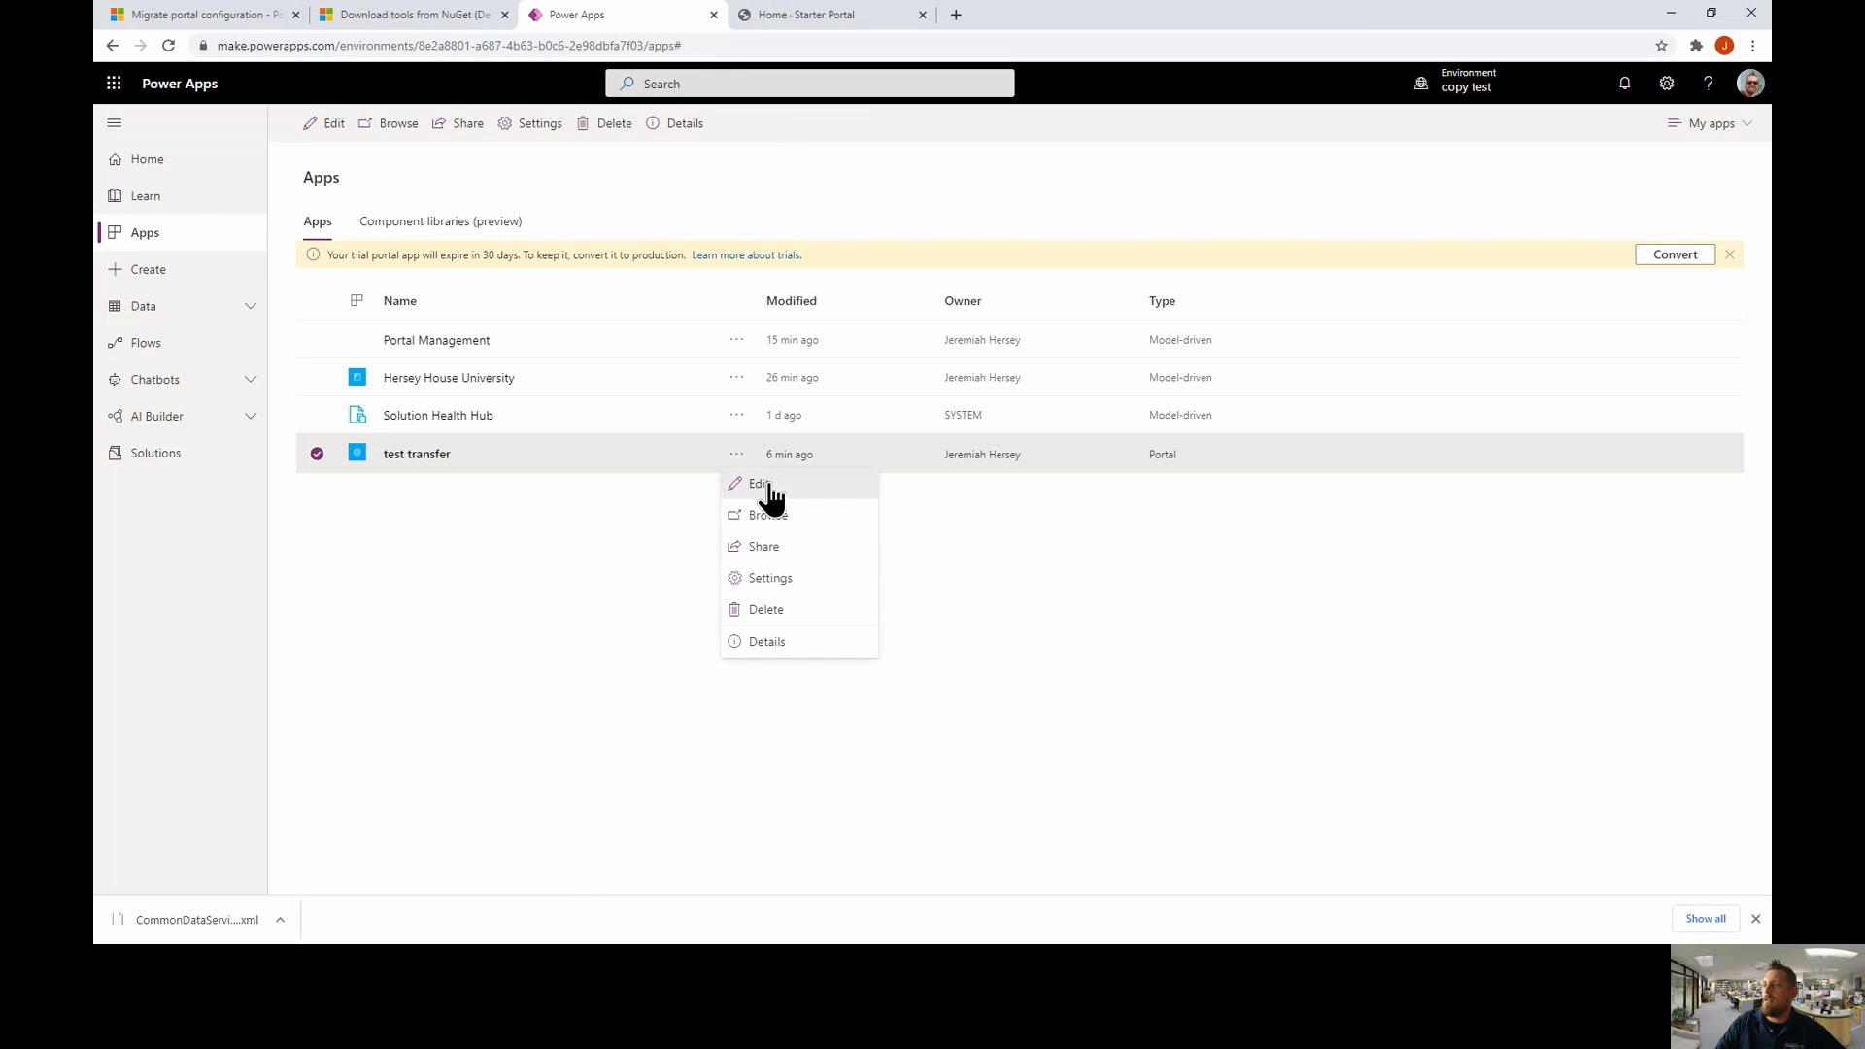
left_click(763, 488)
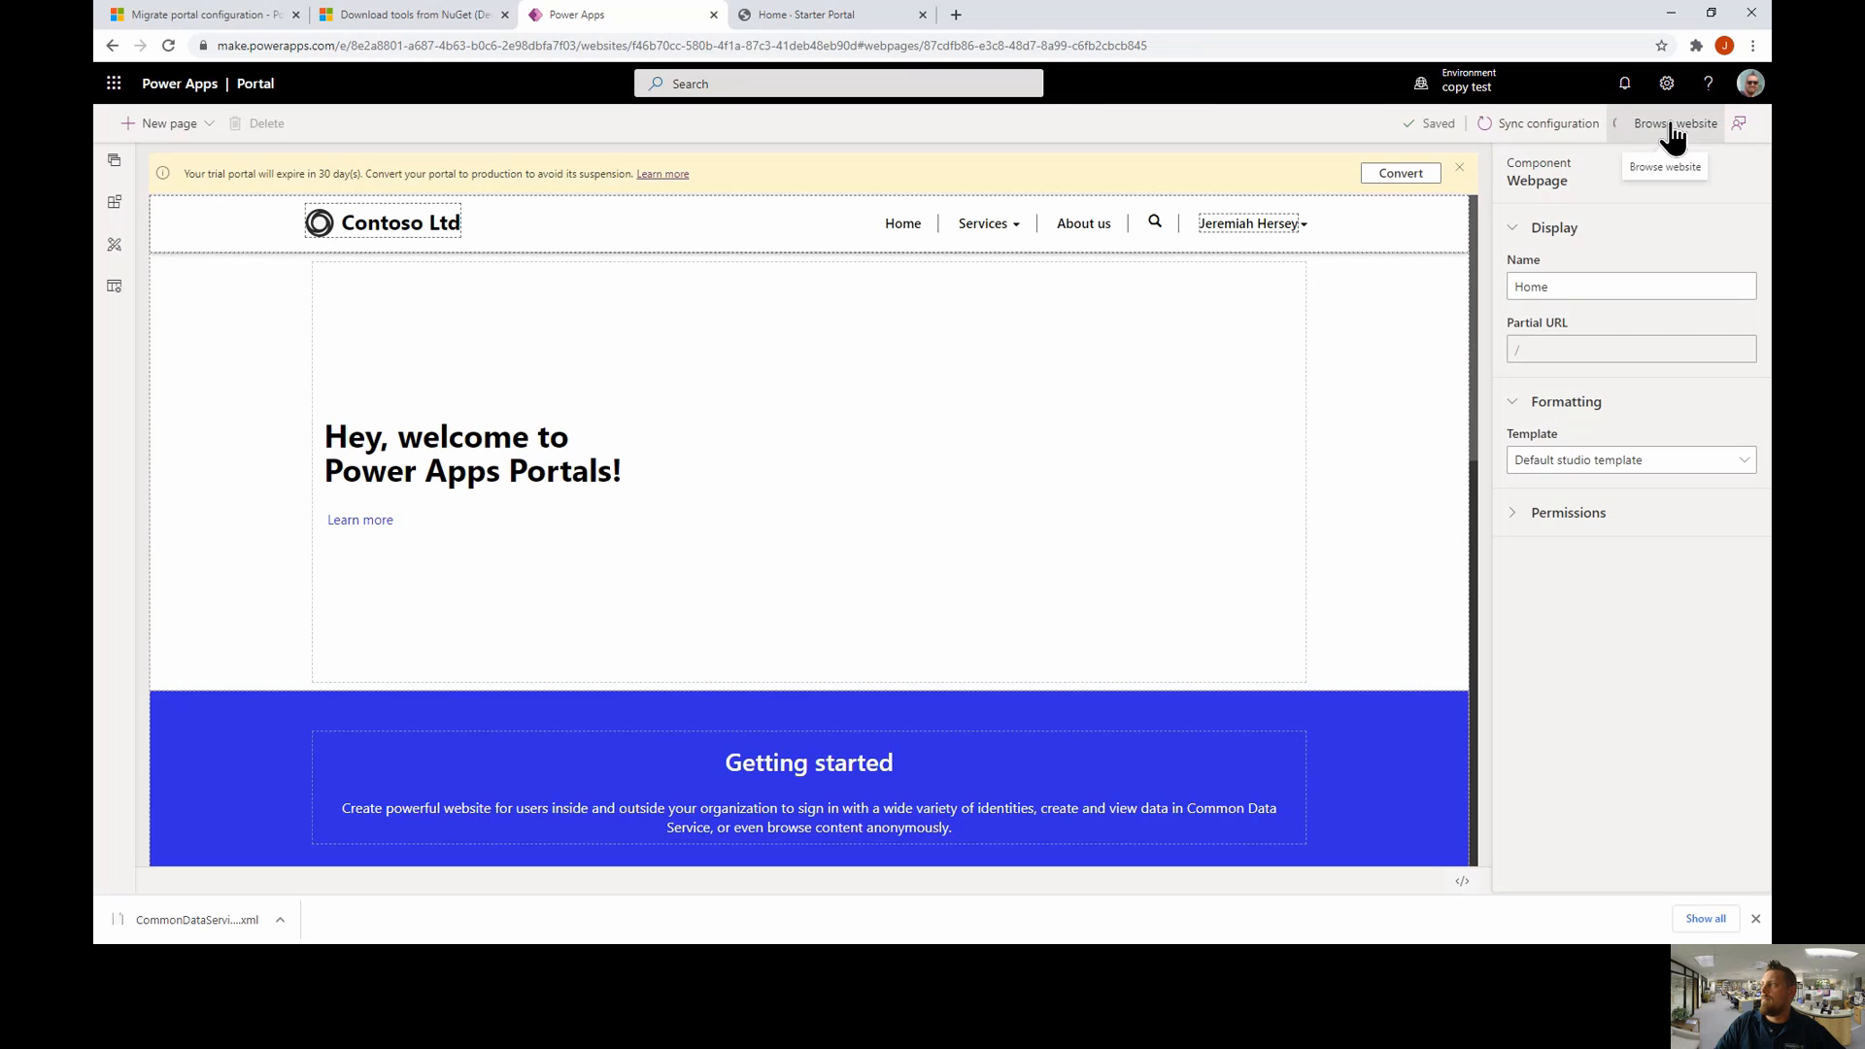
left_click(1672, 134)
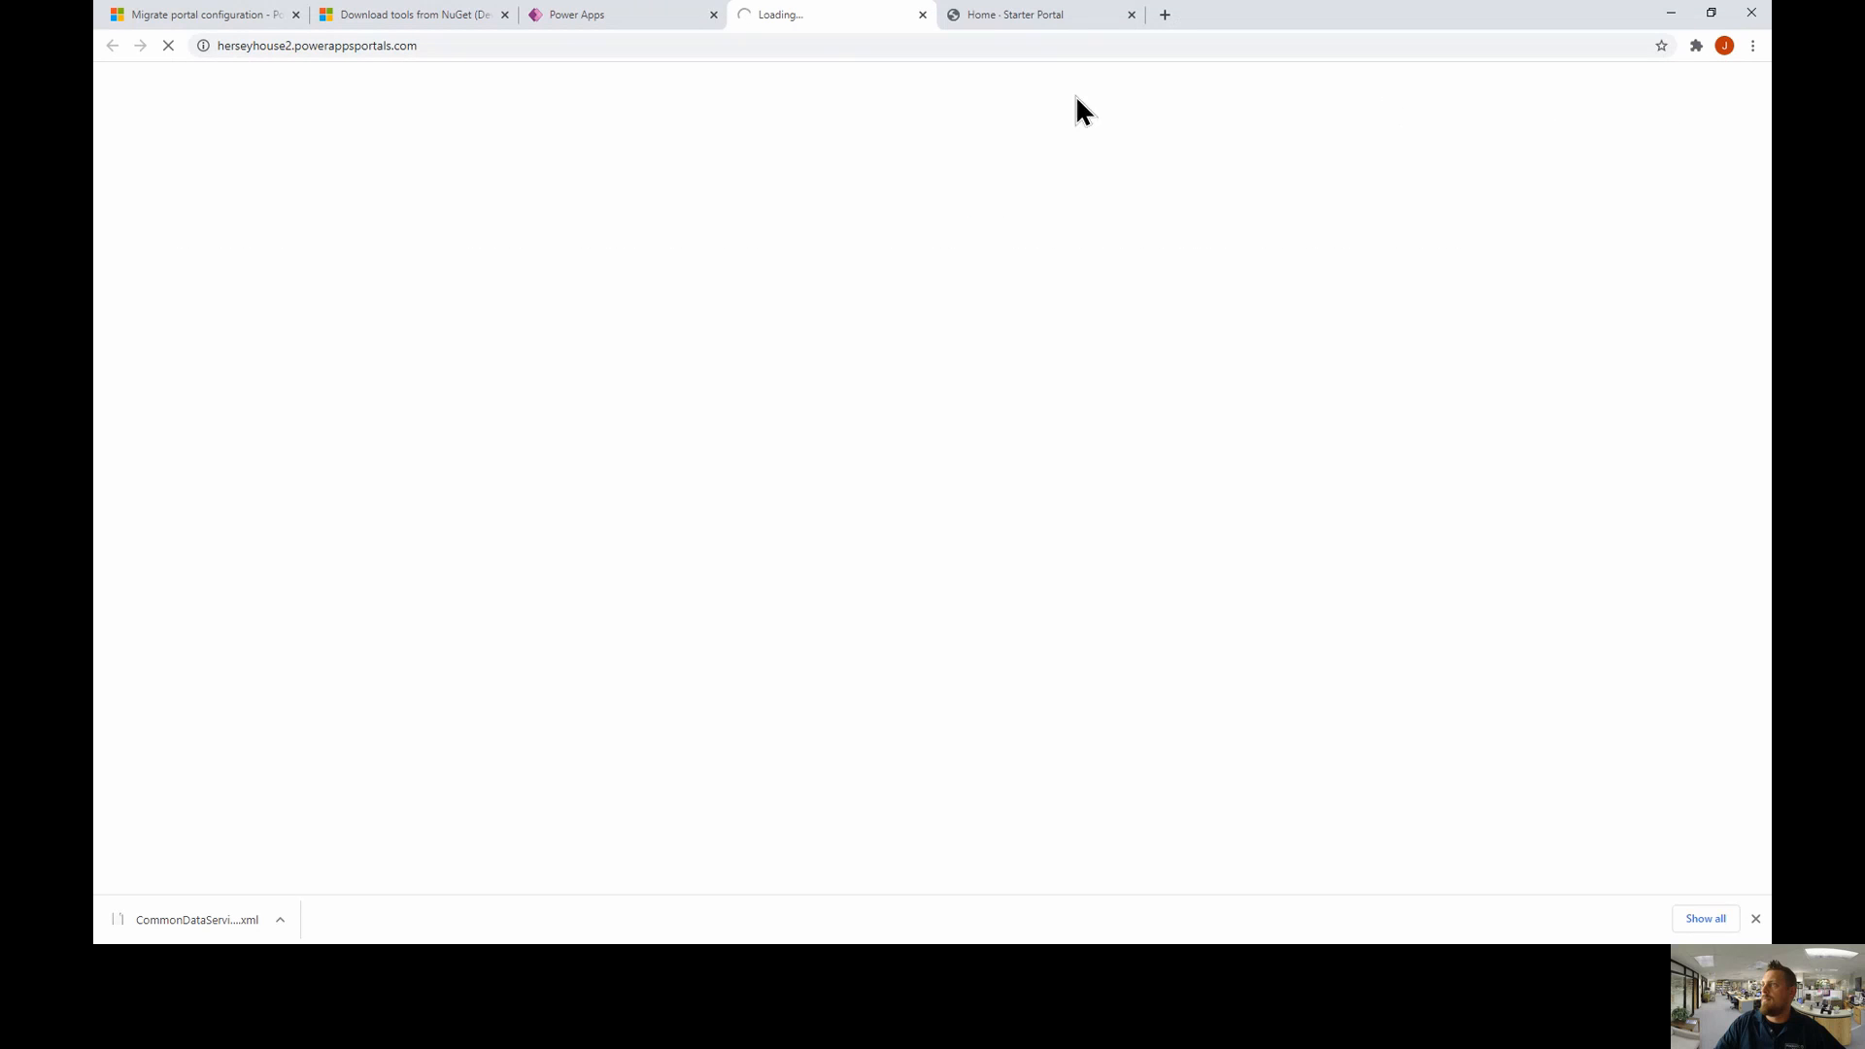